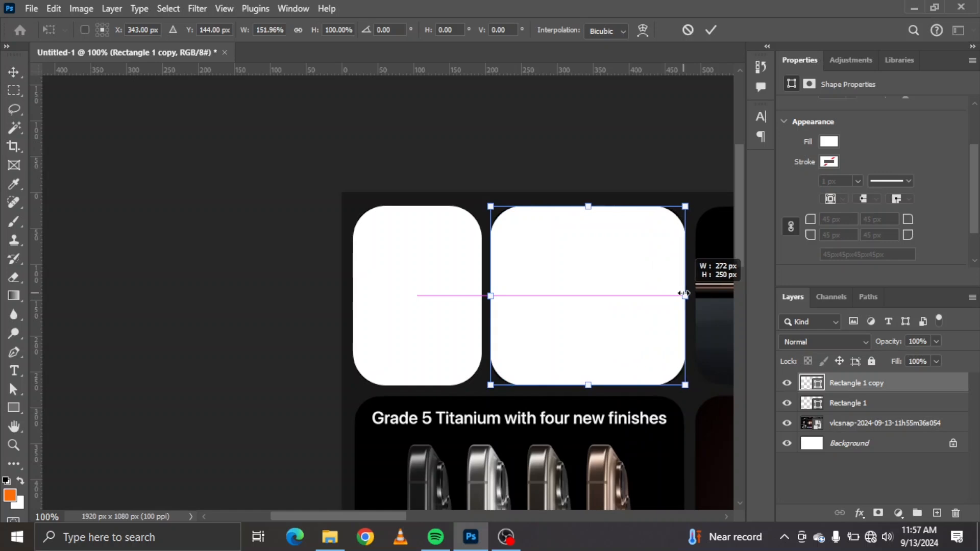
Size the second rounded rectangle to about 270 px wide, and duplicate it over the wide tile beside it, widened to 558 px
{"action": "left_click_drag", "start_coordinate": [683, 294], "coordinate": [683, 292]}
{"action": "key", "text": "Return"}
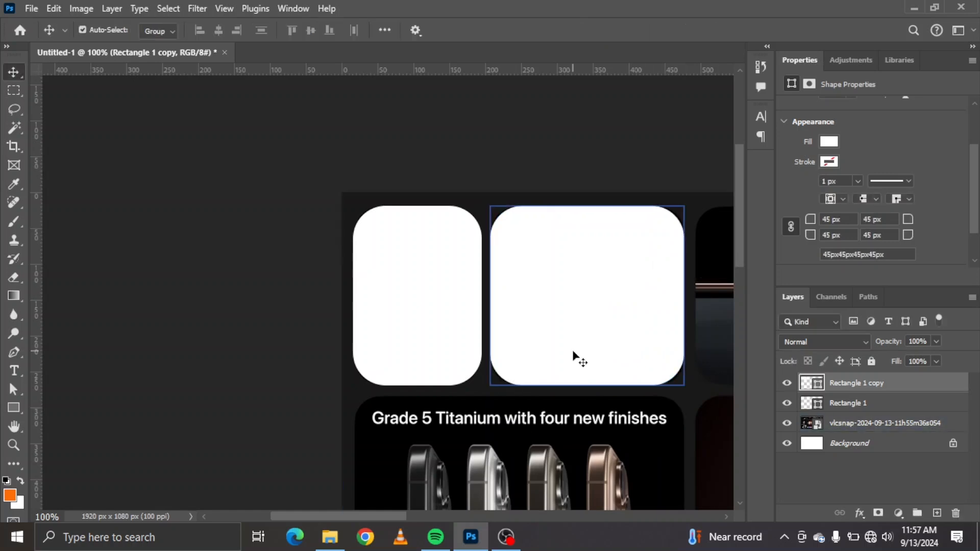
{"action": "left_click", "coordinate": [567, 285], "text": "shift"}
{"action": "scroll", "coordinate": [598, 314], "scroll_direction": "right", "scroll_amount": 8}
{"action": "left_click_drag", "start_coordinate": [113, 306], "coordinate": [320, 311]}
{"action": "key", "text": "ctrl+t"}
{"action": "left_click_drag", "start_coordinate": [374, 294], "coordinate": [582, 293]}
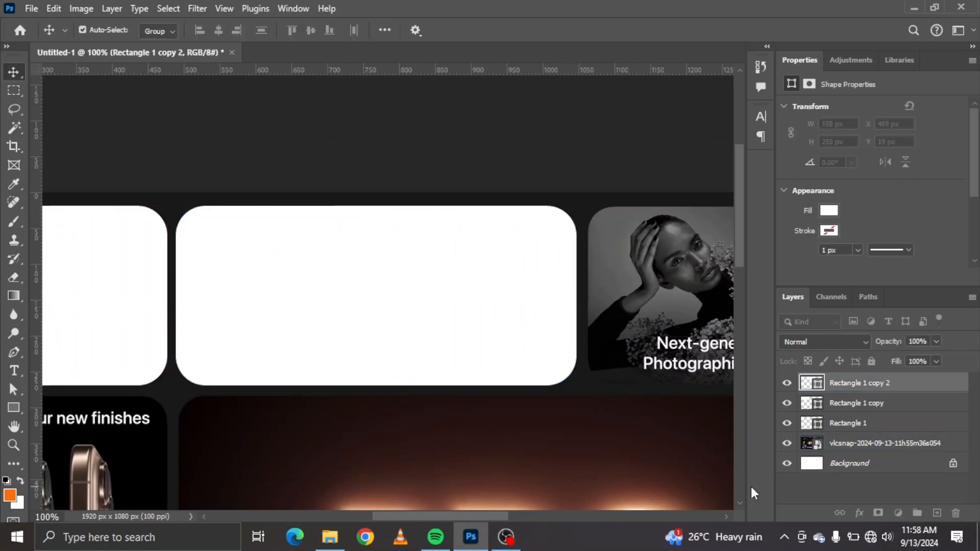
{"action": "key", "text": "Return"}
Duplicate the 558 px rectangle over the portrait-photo tile and narrow the copy to 368 px
{"action": "scroll", "coordinate": [569, 338], "scroll_direction": "right", "scroll_amount": 8}
{"action": "left_click_drag", "start_coordinate": [119, 295], "coordinate": [429, 278]}
{"action": "key", "text": "ctrl+t"}
{"action": "left_click_drag", "start_coordinate": [573, 296], "coordinate": [441, 308]}
{"action": "key", "text": "ctrl+z"}
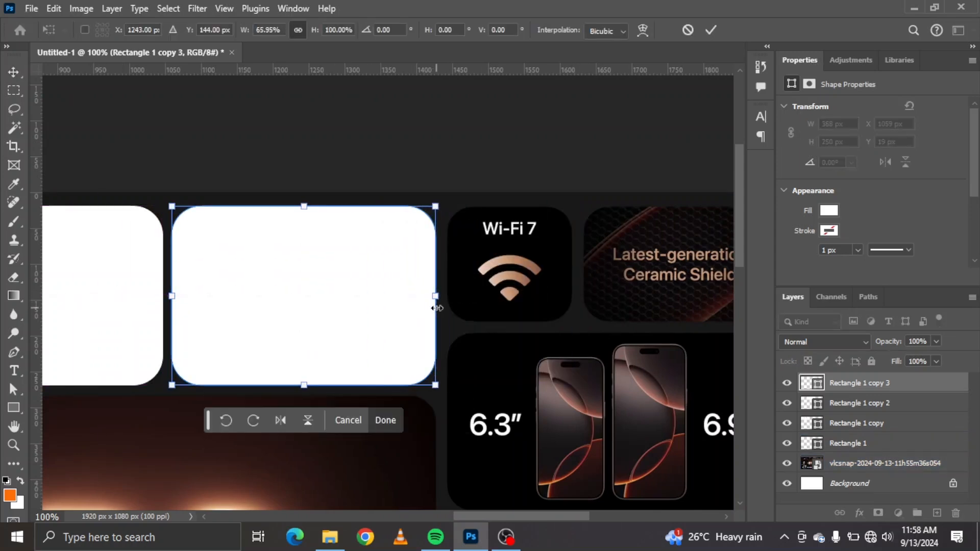
{"action": "key", "text": "Return"}
Duplicate the rectangle over the Wi-Fi 7 tile, scale it to about 48% width and 65% height, and set its corner radius to 39 px
{"action": "left_click_drag", "start_coordinate": [303, 309], "coordinate": [588, 259]}
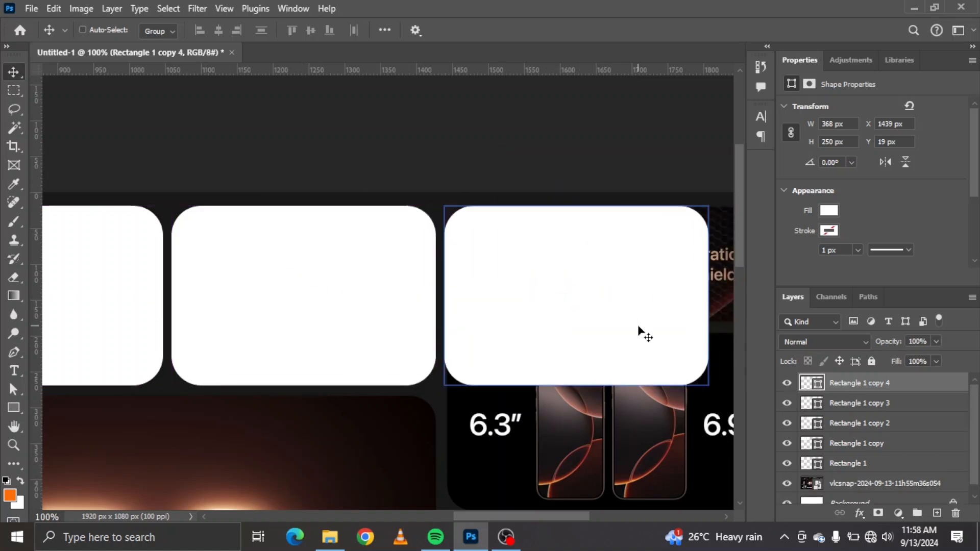
{"action": "key", "text": "ctrl+t"}
{"action": "left_click_drag", "start_coordinate": [708, 297], "coordinate": [571, 296]}
{"action": "left_click_drag", "start_coordinate": [507, 385], "coordinate": [508, 322]}
{"action": "scroll", "coordinate": [929, 210], "scroll_direction": "down", "scroll_amount": 3}
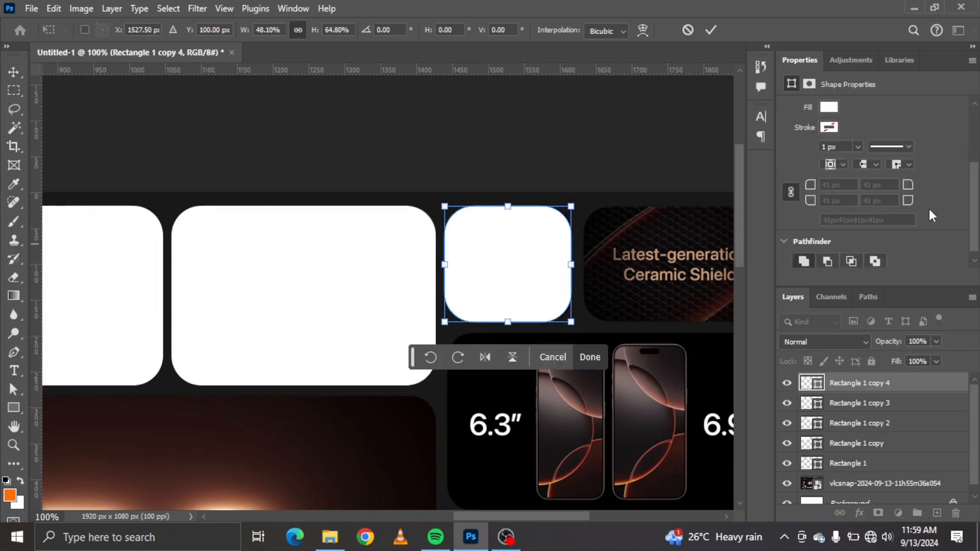
{"action": "key", "text": "Return"}
{"action": "left_click_drag", "start_coordinate": [811, 190], "coordinate": [810, 190]}
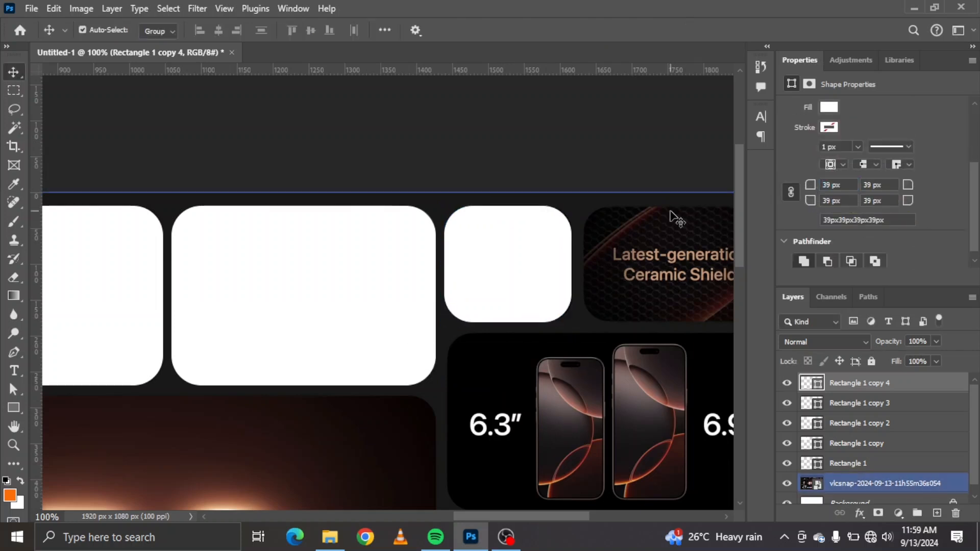
Duplicate the Wi-Fi 7 rectangle over the Ceramic Shield tile and widen the copy to about 274 px
{"action": "left_click", "coordinate": [508, 267]}
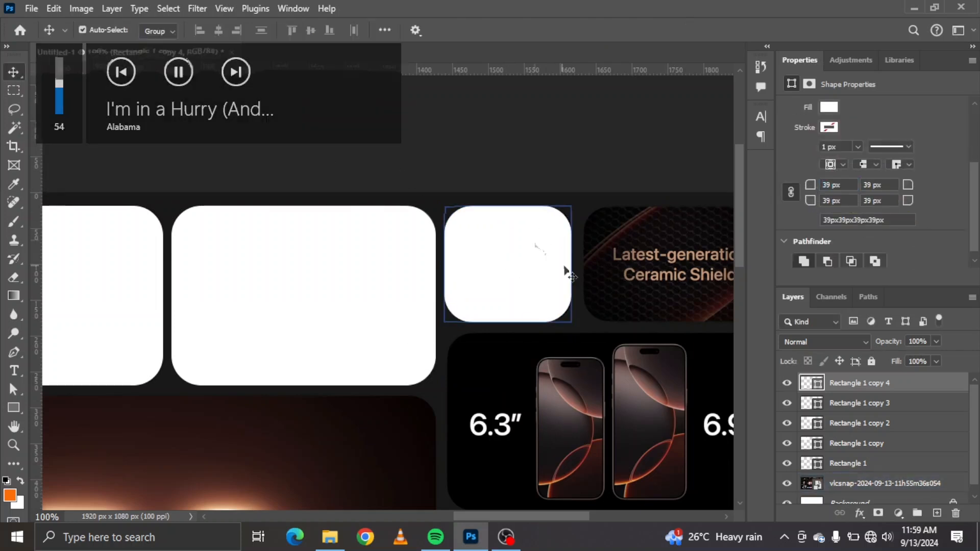
{"action": "scroll", "coordinate": [517, 286], "scroll_direction": "right", "scroll_amount": 1}
{"action": "scroll", "coordinate": [518, 286], "scroll_direction": "right", "scroll_amount": 5}
{"action": "left_click_drag", "start_coordinate": [353, 254], "coordinate": [494, 239]}
{"action": "key", "text": "ctrl+t"}
{"action": "left_click_drag", "start_coordinate": [547, 264], "coordinate": [617, 261]}
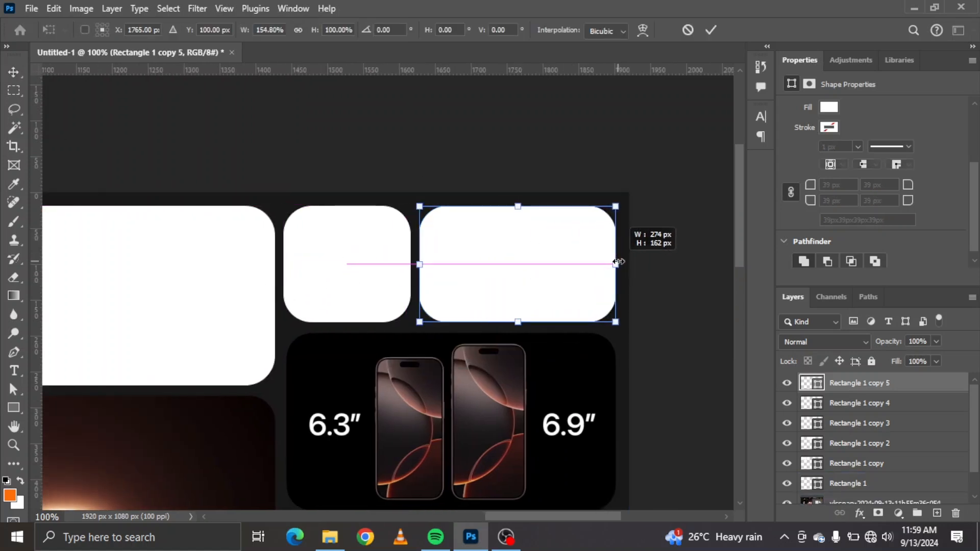
{"action": "key", "text": "Return"}
Duplicate the portrait tile's rectangle onto the 6.3″ and 6.9″ phone-size tile and widen the copy to about 126%
{"action": "scroll", "coordinate": [665, 309], "scroll_direction": "down", "scroll_amount": 3}
{"action": "left_click", "coordinate": [127, 154], "text": "ctrl"}
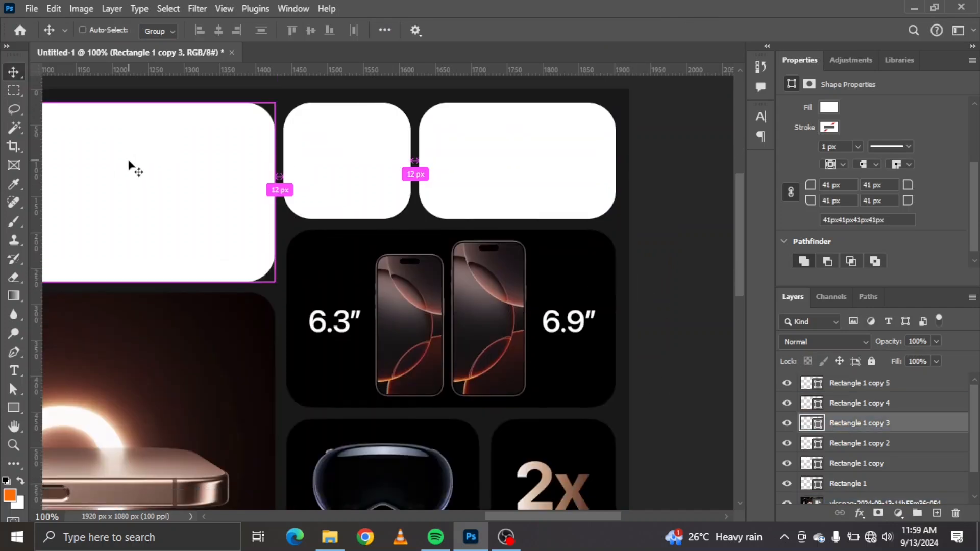
{"action": "left_click_drag", "start_coordinate": [139, 183], "coordinate": [421, 389]}
{"action": "left_click_drag", "start_coordinate": [400, 199], "coordinate": [400, 232]}
{"action": "key", "text": "ctrl+z"}
{"action": "left_click_drag", "start_coordinate": [482, 239], "coordinate": [471, 364]}
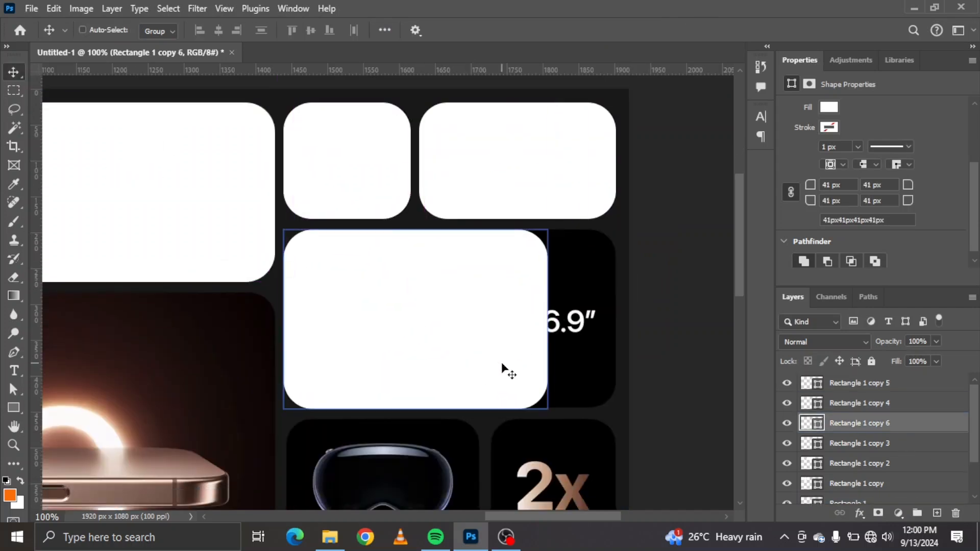
{"action": "key", "text": "ctrl+t"}
{"action": "left_click_drag", "start_coordinate": [546, 320], "coordinate": [617, 321]}
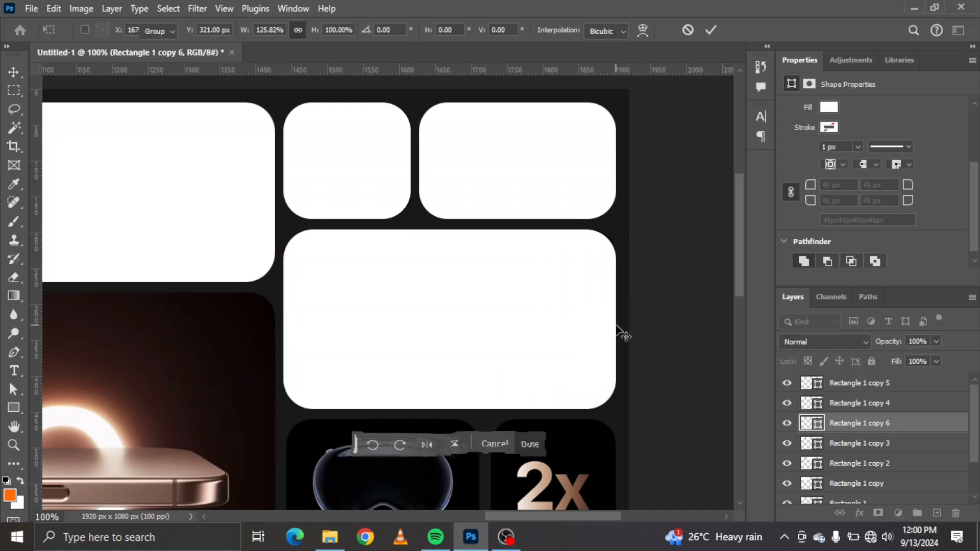
{"action": "key", "text": "Return"}
Duplicate the Wi-Fi 7 rectangle onto the "Spatial photos and videos" tile and resize the copy to cover that tile
{"action": "scroll", "coordinate": [580, 343], "scroll_direction": "down", "scroll_amount": 5}
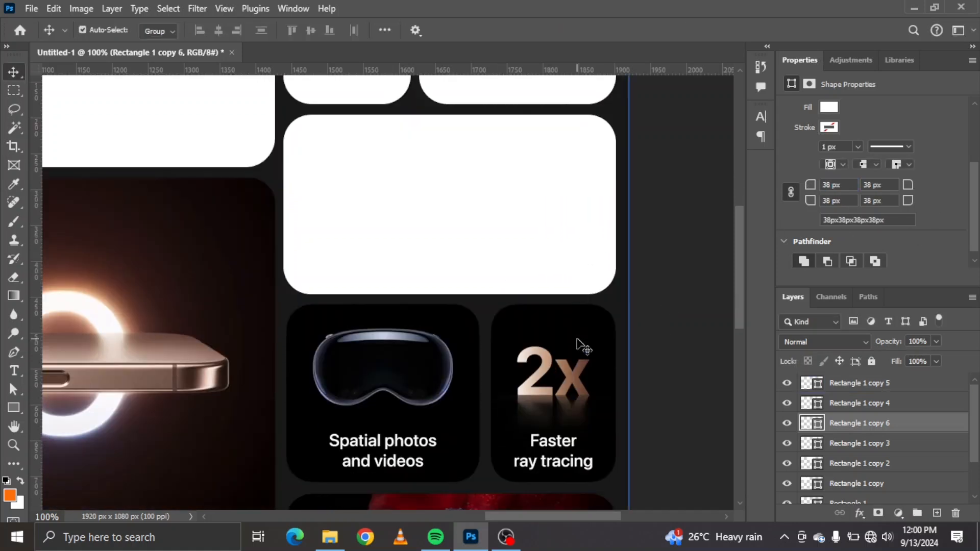
{"action": "left_click_drag", "start_coordinate": [381, 87], "coordinate": [371, 342]}
{"action": "key", "text": "ctrl+t"}
{"action": "left_click_drag", "start_coordinate": [411, 397], "coordinate": [491, 455]}
{"action": "key", "text": "Return"}
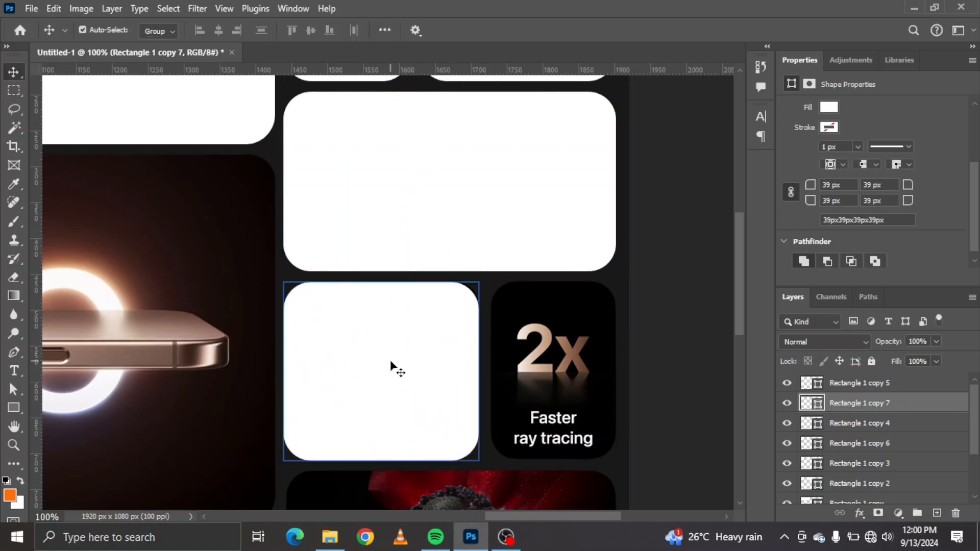
{"action": "key", "text": "ctrl+t"}
{"action": "mouse_move", "coordinate": [381, 460]}
{"action": "left_mouse_down"}
{"action": "mouse_move", "coordinate": [381, 446]}
{"action": "mouse_move", "coordinate": [379, 462]}
{"action": "left_mouse_up"}
{"action": "key", "text": "ctrl+z"}
{"action": "left_click_drag", "start_coordinate": [472, 371], "coordinate": [479, 370]}
{"action": "key", "text": "Return"}
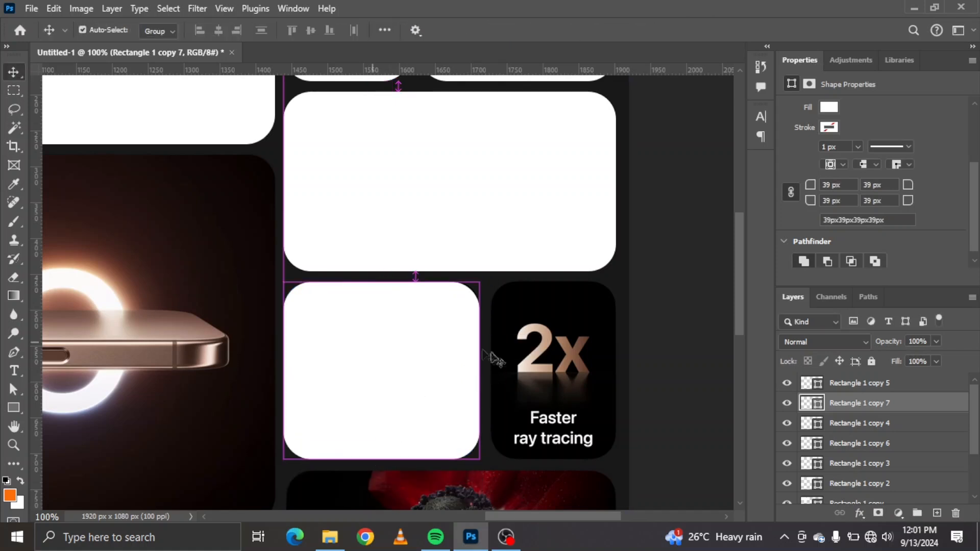
Duplicate the "Spatial photos and videos" rectangle over the "2x Faster ray tracing" tile and narrow the copy to fit it
{"action": "left_click_drag", "start_coordinate": [364, 357], "coordinate": [571, 354]}
{"action": "key", "text": "ctrl+t"}
{"action": "left_click_drag", "start_coordinate": [684, 372], "coordinate": [619, 357]}
{"action": "key", "text": "Return"}
Duplicate the phone-size tile's wide rectangle onto the red-flower tile and reduce its height to match that tile
{"action": "scroll", "coordinate": [691, 287], "scroll_direction": "down", "scroll_amount": 4}
{"action": "left_click", "coordinate": [452, 95]}
{"action": "left_click_drag", "start_coordinate": [450, 96], "coordinate": [501, 414]}
{"action": "key", "text": "ctrl+t"}
{"action": "left_click_drag", "start_coordinate": [449, 308], "coordinate": [444, 367]}
{"action": "key", "text": "Return"}
Duplicate the ray-tracing rectangle onto the USB-C tile, align it with the column's edge and shorten it to the tile's height
{"action": "scroll", "coordinate": [646, 383], "scroll_direction": "down", "scroll_amount": 5}
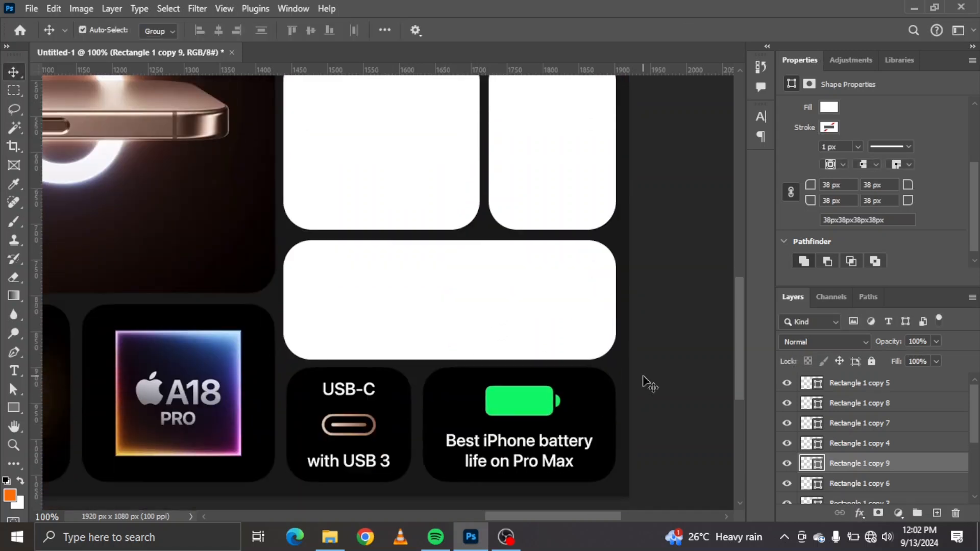
{"action": "left_click", "coordinate": [570, 138]}
{"action": "left_click_drag", "start_coordinate": [541, 124], "coordinate": [364, 404]}
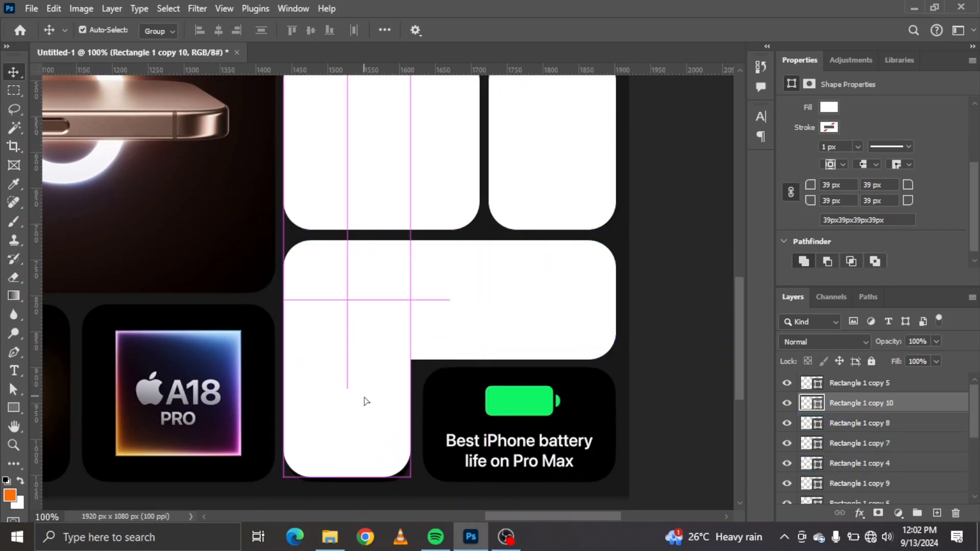
{"action": "left_click_drag", "start_coordinate": [364, 404], "coordinate": [350, 419]}
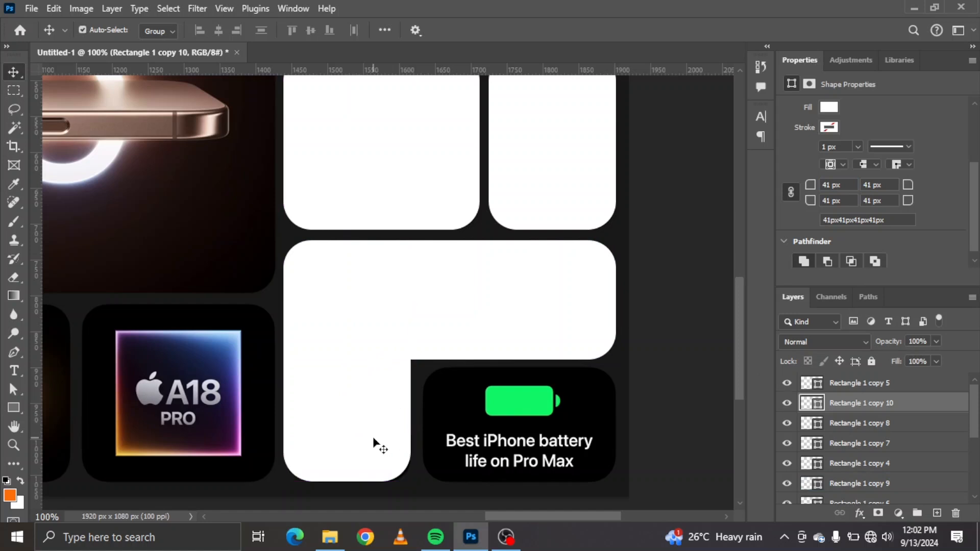
{"action": "key", "text": "ctrl+t"}
{"action": "left_click_drag", "start_coordinate": [347, 305], "coordinate": [351, 367]}
{"action": "key", "text": "Return"}
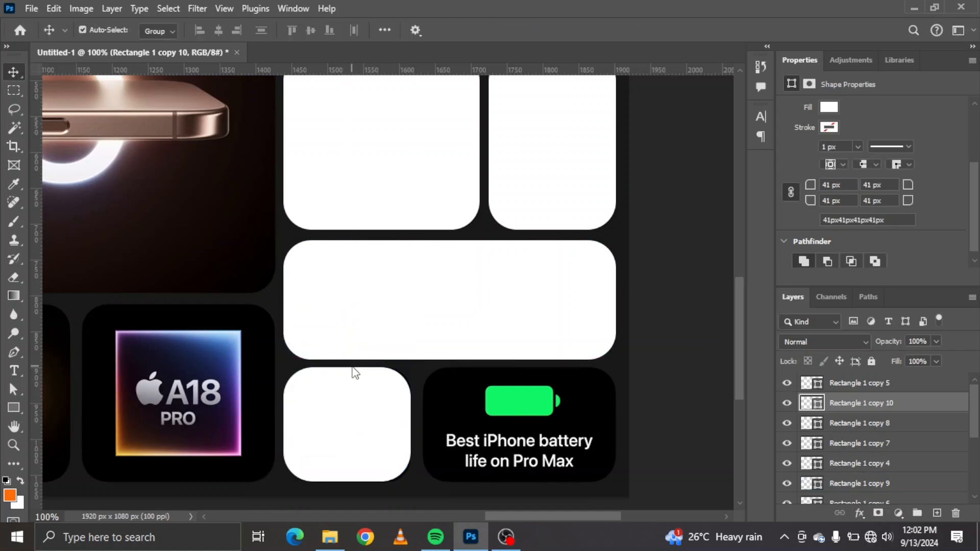
{"action": "key", "text": "XF86AudioNext"}
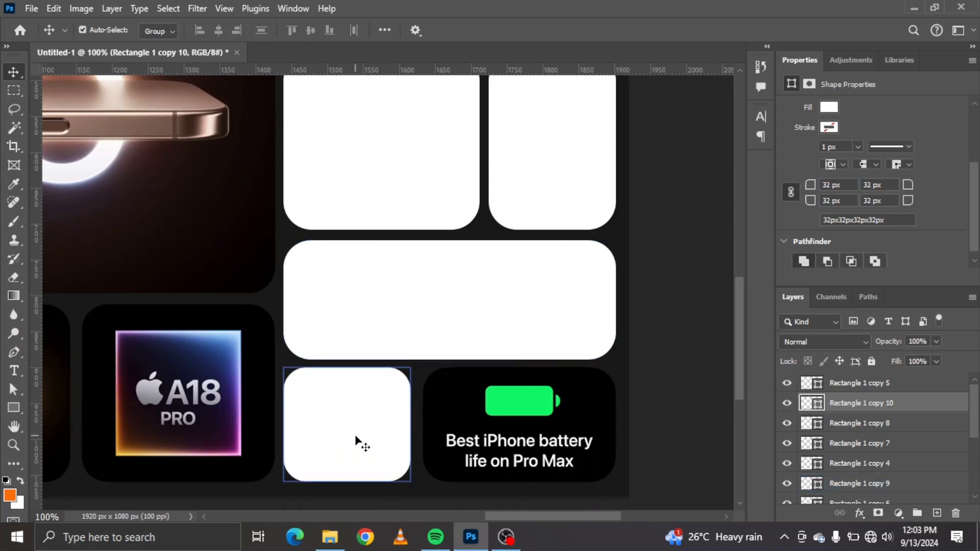
Duplicate the USB-C rectangle onto the "Best iPhone battery life" tile and widen the copy to the tile's outer edge
{"action": "left_click_drag", "start_coordinate": [342, 443], "coordinate": [469, 433]}
{"action": "key", "text": "ctrl+t"}
{"action": "left_click_drag", "start_coordinate": [547, 424], "coordinate": [616, 426]}
{"action": "key", "text": "Return"}
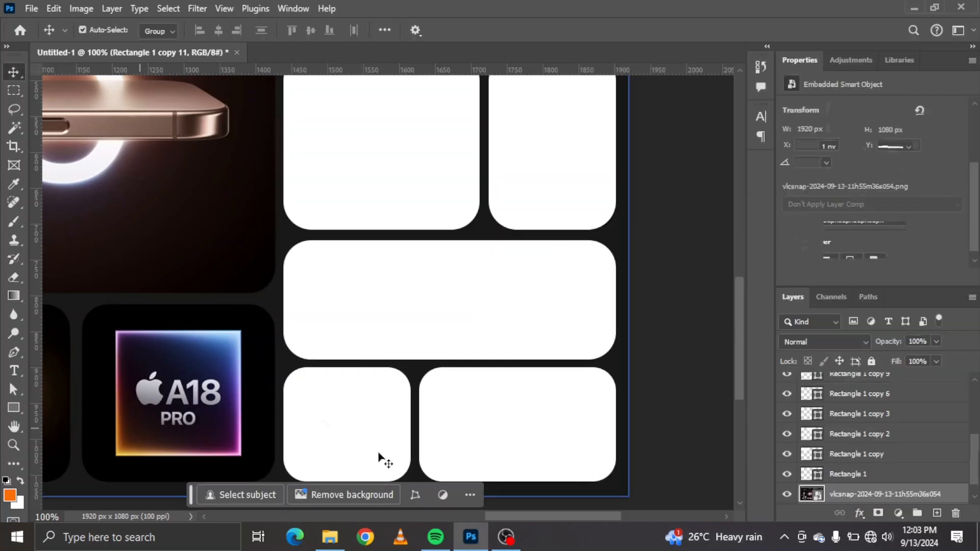
Duplicate the USB-C rectangle onto the A18 Pro tile and enlarge the copy to roughly cover it
{"action": "left_click_drag", "start_coordinate": [544, 517], "coordinate": [516, 507]}
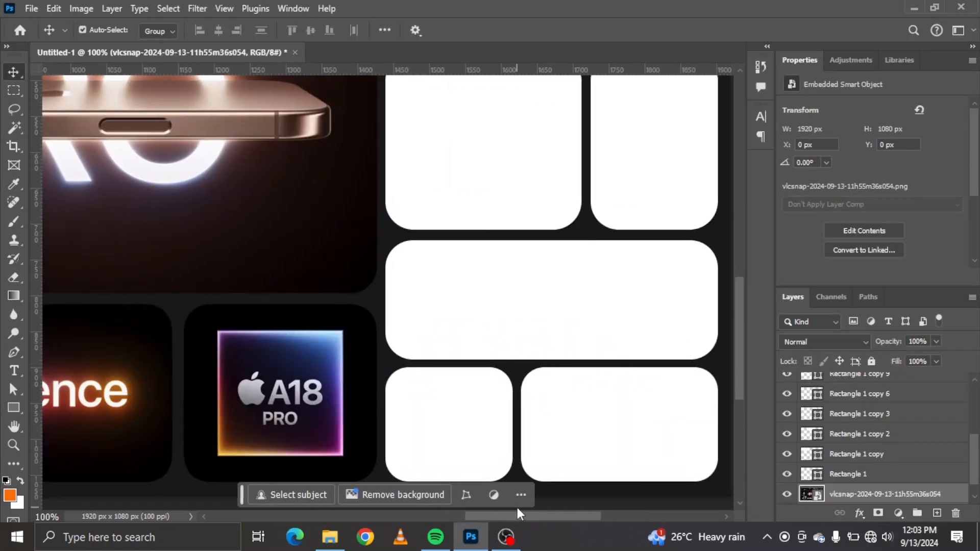
{"action": "left_click", "coordinate": [466, 414]}
{"action": "left_click_drag", "start_coordinate": [466, 413], "coordinate": [237, 362]}
{"action": "key", "text": "ctrl+t"}
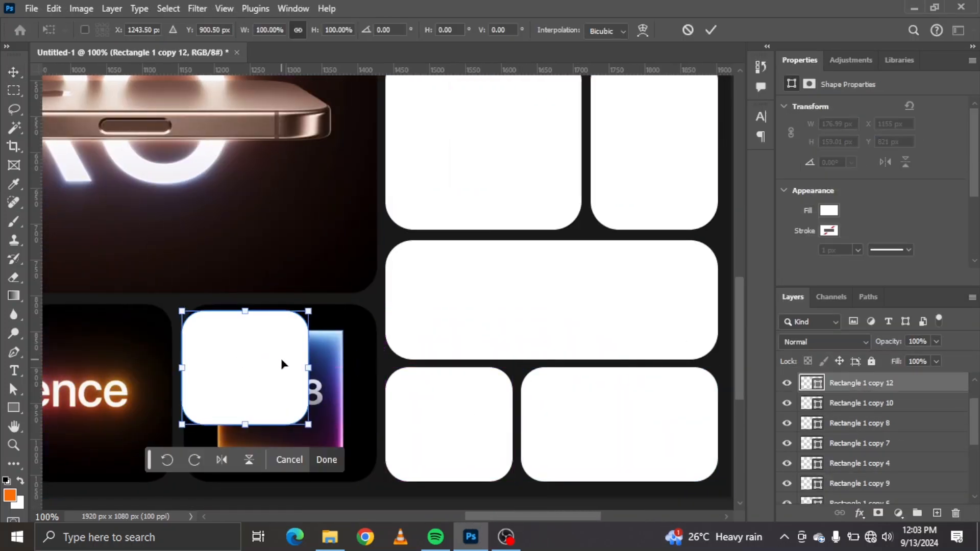
{"action": "left_click_drag", "start_coordinate": [309, 425], "coordinate": [370, 480]}
{"action": "key", "text": "Return"}
Fine-tune the A18 Pro rectangle's position and edges so it measures 267 by 246 px at X 1159, Y 813
{"action": "left_click_drag", "start_coordinate": [326, 438], "coordinate": [330, 440]}
{"action": "key", "text": "ctrl+t"}
{"action": "left_click_drag", "start_coordinate": [281, 313], "coordinate": [280, 308]}
{"action": "left_click_drag", "start_coordinate": [183, 393], "coordinate": [183, 393]}
{"action": "key", "text": "Return"}
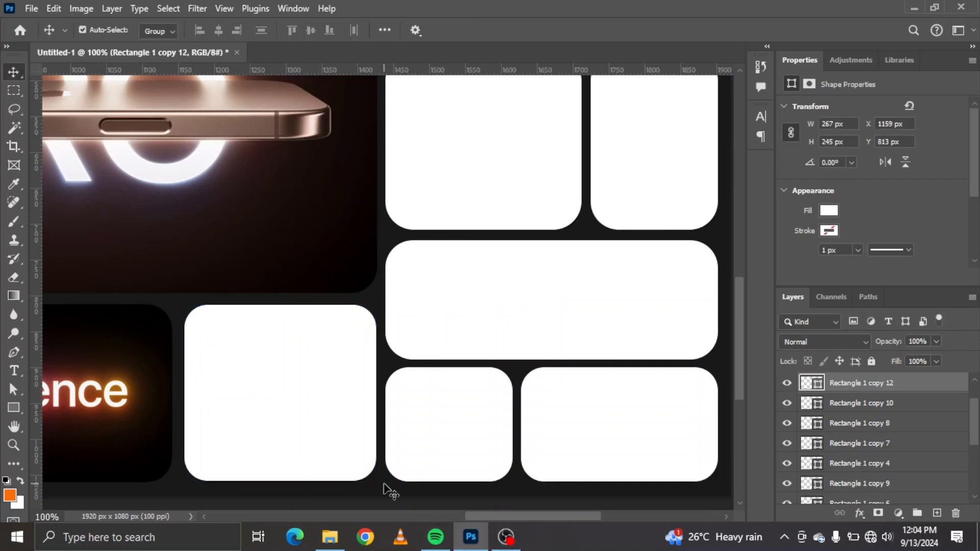
{"action": "key", "text": "ctrl+t"}
{"action": "scroll", "coordinate": [320, 372], "scroll_direction": "down", "scroll_amount": 3}
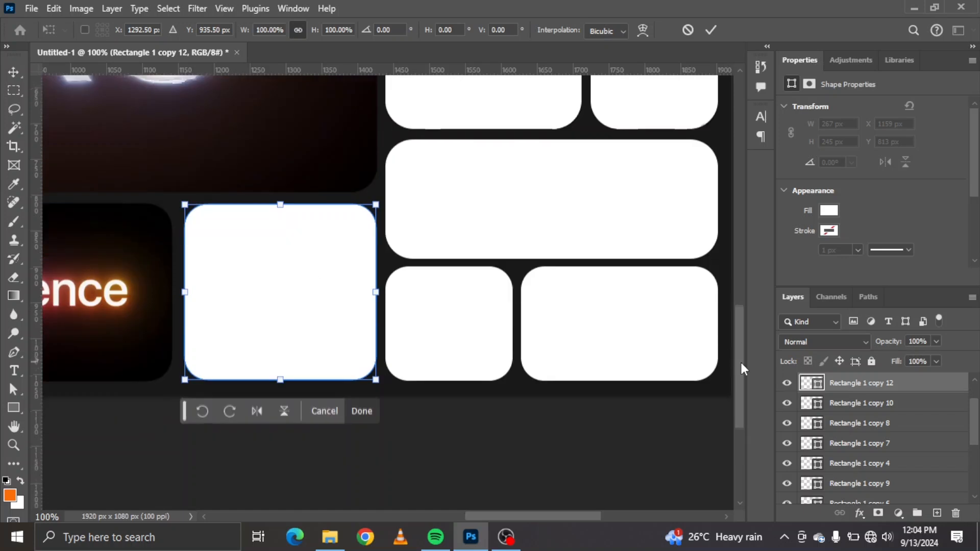
{"action": "left_click_drag", "start_coordinate": [282, 377], "coordinate": [281, 377]}
{"action": "key", "text": "Return"}
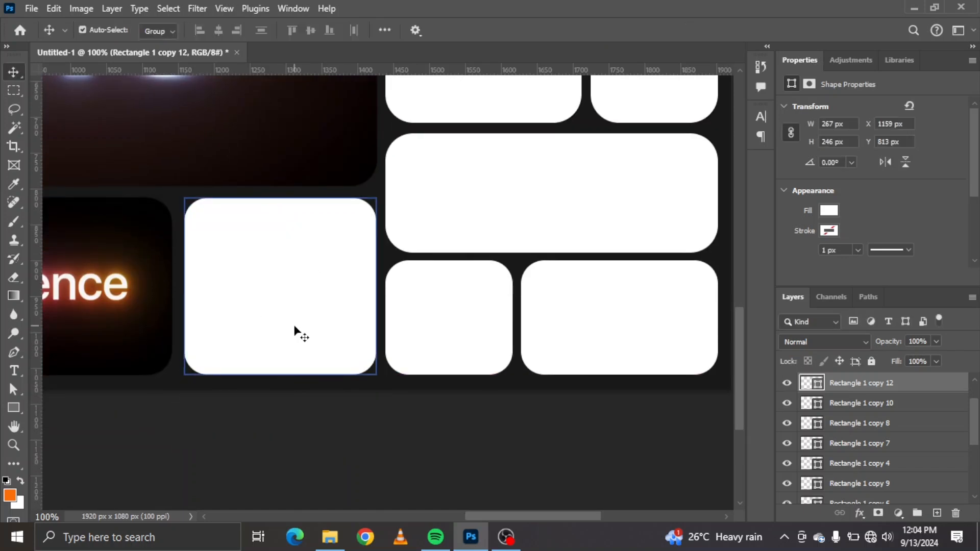
Duplicate the A18 Pro rectangle onto the Apple Intelligence tile and stretch the copy to about 656 px wide
{"action": "scroll", "coordinate": [294, 327], "scroll_direction": "left", "scroll_amount": 6}
{"action": "scroll", "coordinate": [300, 333], "scroll_direction": "left", "scroll_amount": 1}
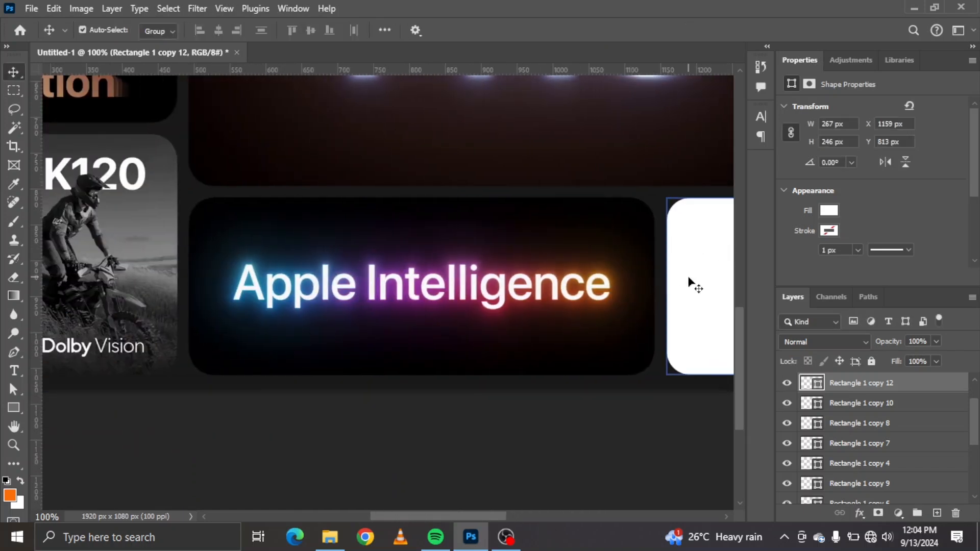
{"action": "left_click_drag", "start_coordinate": [689, 283], "coordinate": [403, 284]}
{"action": "key", "text": "ctrl+t"}
{"action": "left_click_drag", "start_coordinate": [573, 287], "coordinate": [657, 289]}
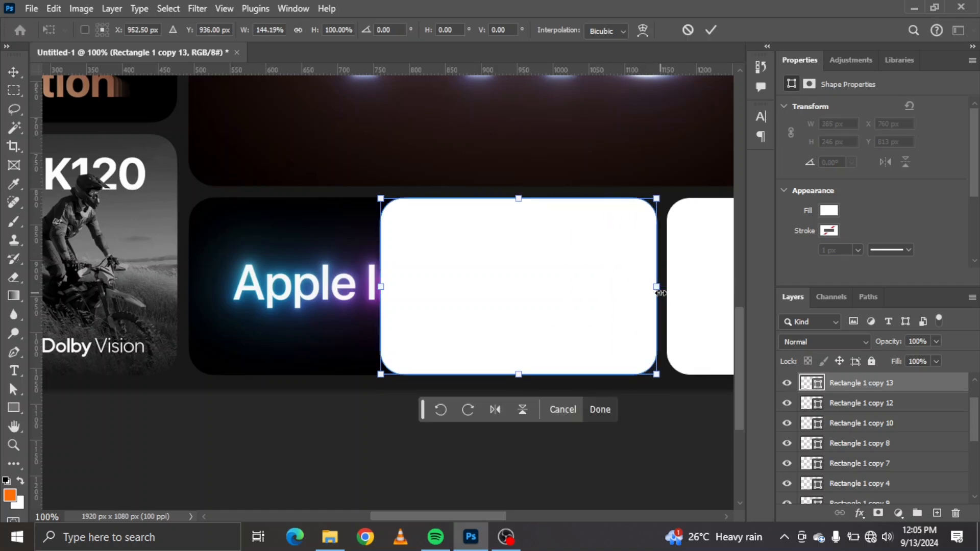
{"action": "left_click_drag", "start_coordinate": [382, 288], "coordinate": [187, 286]}
{"action": "key", "text": "Return"}
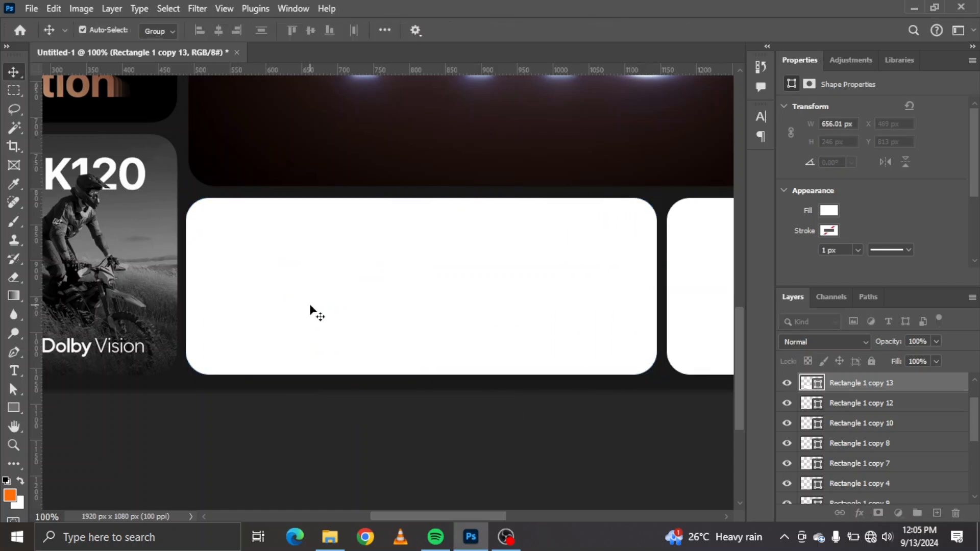
Duplicate the Apple Intelligence rectangle onto the 4K120 Dolby Vision tile and resize the copy to about 270 by 336 px
{"action": "scroll", "coordinate": [311, 306], "scroll_direction": "left", "scroll_amount": 6}
{"action": "scroll", "coordinate": [310, 302], "scroll_direction": "right", "scroll_amount": 2}
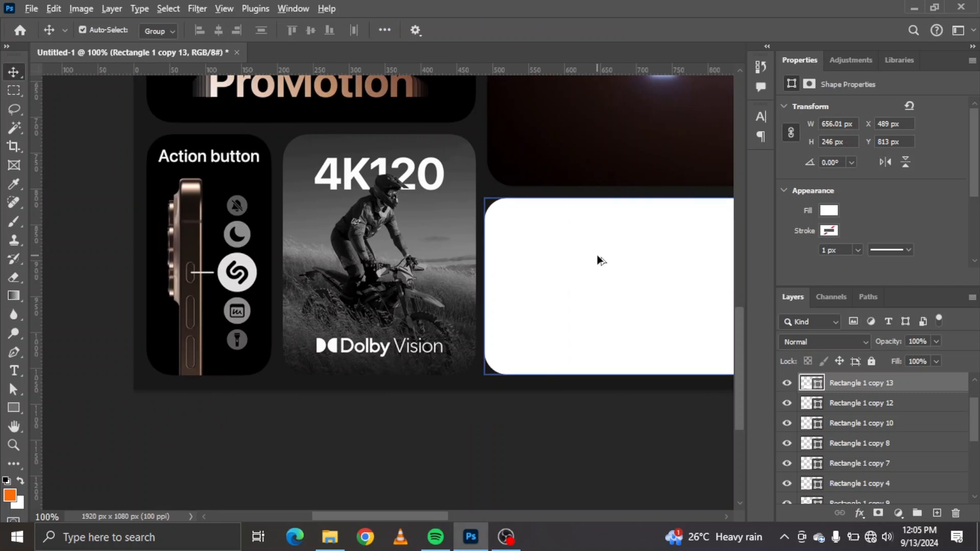
{"action": "left_click_drag", "start_coordinate": [597, 263], "coordinate": [393, 194]}
{"action": "key", "text": "ctrl+t"}
{"action": "left_click_drag", "start_coordinate": [705, 205], "coordinate": [392, 205]}
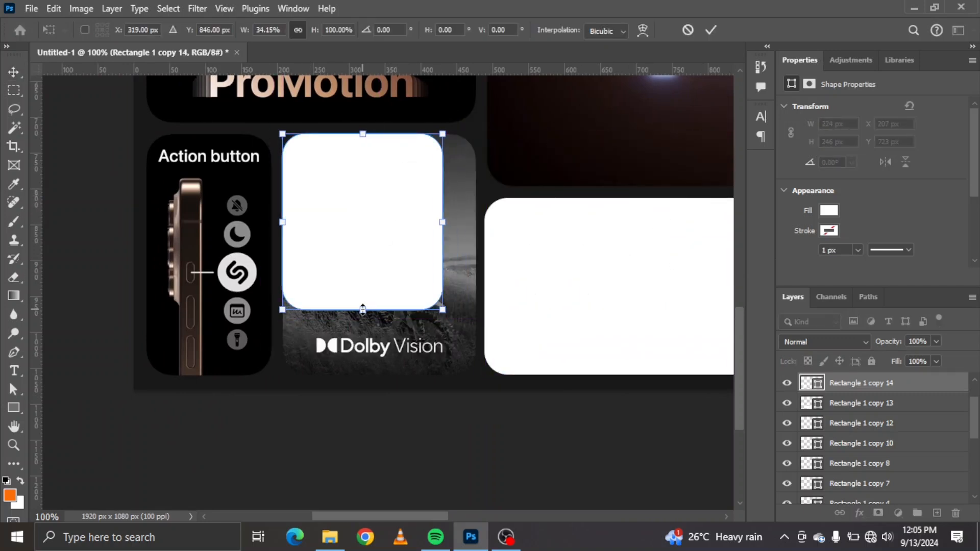
{"action": "left_click_drag", "start_coordinate": [363, 310], "coordinate": [360, 373]}
{"action": "left_click_drag", "start_coordinate": [442, 250], "coordinate": [476, 256]}
{"action": "key", "text": "Return"}
Duplicate the Dolby Vision rectangle onto the Action button tile and narrow the copy to 179 px
{"action": "left_click_drag", "start_coordinate": [382, 211], "coordinate": [243, 217]}
{"action": "key", "text": "ctrl+t"}
{"action": "left_click_drag", "start_coordinate": [339, 254], "coordinate": [269, 253]}
{"action": "key", "text": "Return"}
Duplicate the Dolby Vision rectangle onto the ProMotion tile and resize the copy to about 461 by 115 px
{"action": "scroll", "coordinate": [613, 376], "scroll_direction": "up", "scroll_amount": 5}
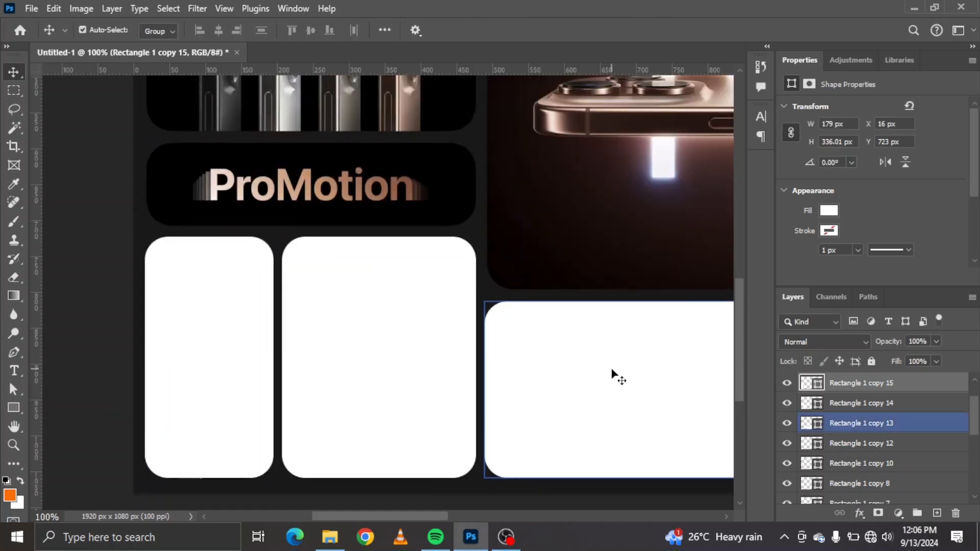
{"action": "left_click_drag", "start_coordinate": [361, 416], "coordinate": [383, 203]}
{"action": "key", "text": "ctrl+alt+t"}
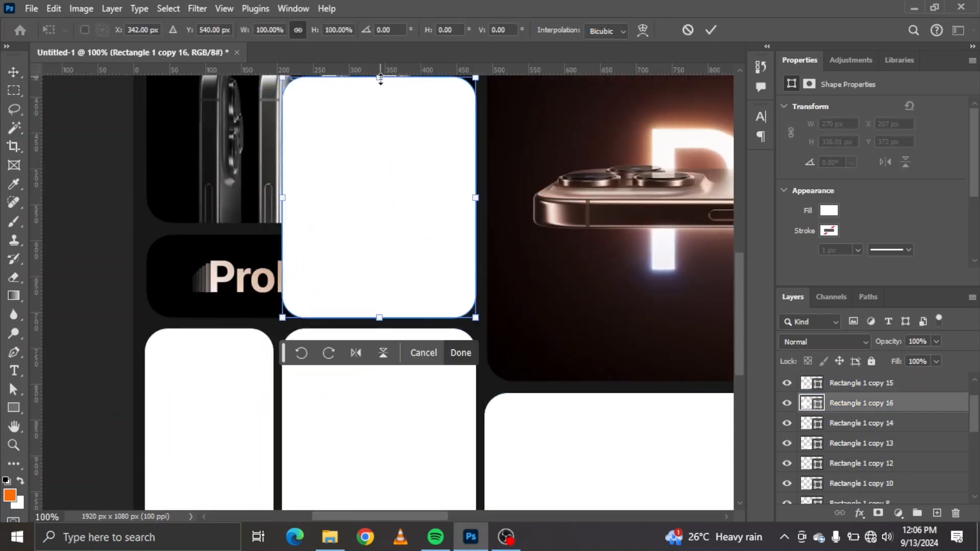
{"action": "left_click_drag", "start_coordinate": [379, 77], "coordinate": [378, 236]}
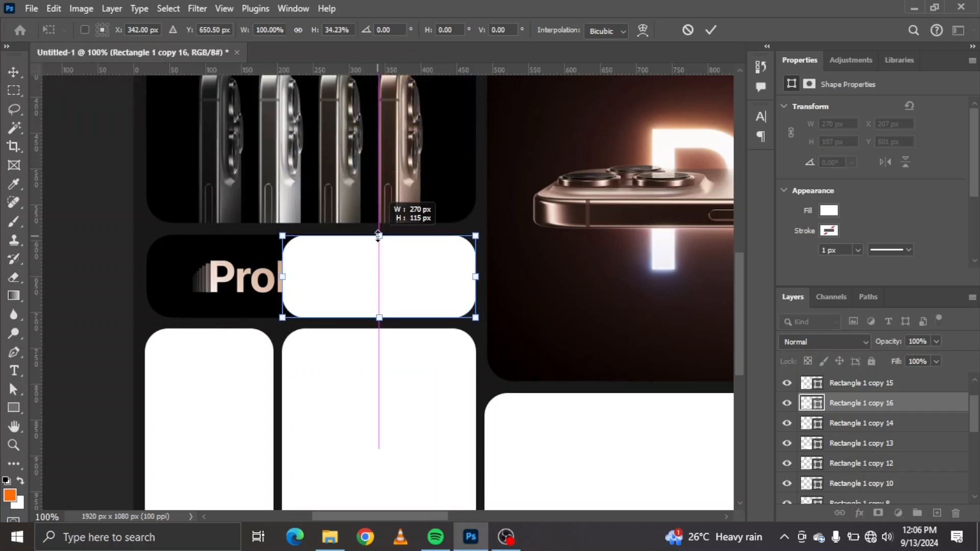
{"action": "left_click_drag", "start_coordinate": [283, 276], "coordinate": [146, 277]}
{"action": "key", "text": "Return"}
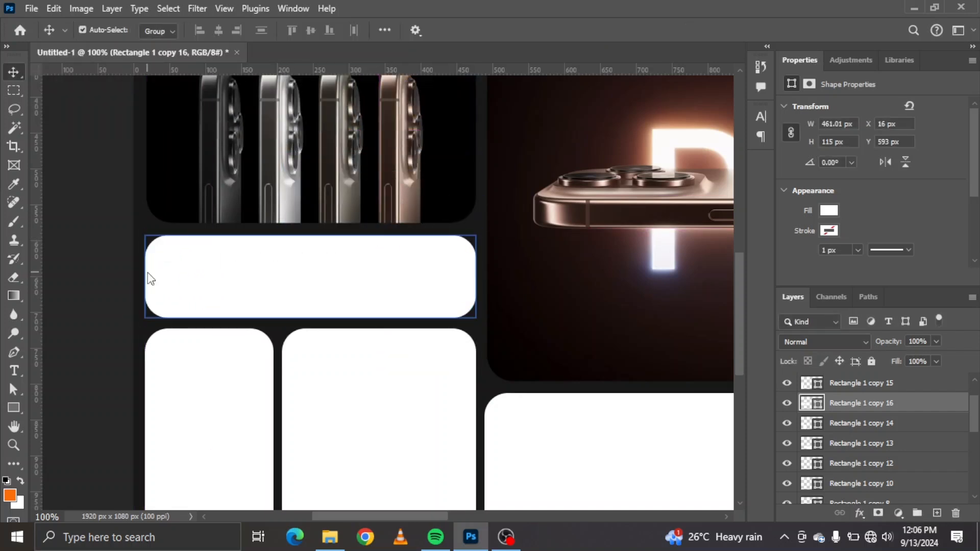
Duplicate the ProMotion rectangle onto the tile above showing the four iPhone finishes and stretch the copy to about 461 by 292 px
{"action": "scroll", "coordinate": [148, 278], "scroll_direction": "up", "scroll_amount": 5}
{"action": "left_click_drag", "start_coordinate": [300, 475], "coordinate": [298, 298]}
{"action": "key", "text": "ctrl+t"}
{"action": "left_click_drag", "start_coordinate": [311, 256], "coordinate": [313, 220]}
{"action": "left_click_drag", "start_coordinate": [311, 337], "coordinate": [301, 433]}
{"action": "scroll", "coordinate": [601, 390], "scroll_direction": "right", "scroll_amount": 10}
{"action": "key", "text": "ctrl+minus"}
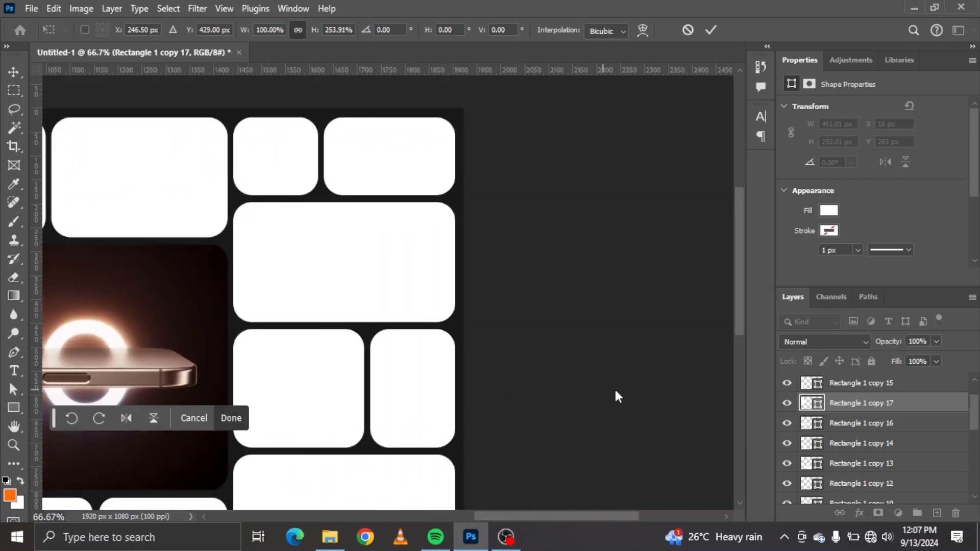
{"action": "scroll", "coordinate": [362, 353], "scroll_direction": "left", "scroll_amount": 4}
{"action": "scroll", "coordinate": [362, 354], "scroll_direction": "left", "scroll_amount": 10}
{"action": "left_click_drag", "start_coordinate": [353, 516], "coordinate": [482, 516]}
{"action": "key", "text": "Return"}
Duplicate the rectangle above the central PRO tile onto that tile and resize the copy to about 937 by 511 px
{"action": "left_click_drag", "start_coordinate": [280, 193], "coordinate": [271, 293]}
{"action": "key", "text": "ctrl+t"}
{"action": "left_click_drag", "start_coordinate": [415, 302], "coordinate": [592, 302]}
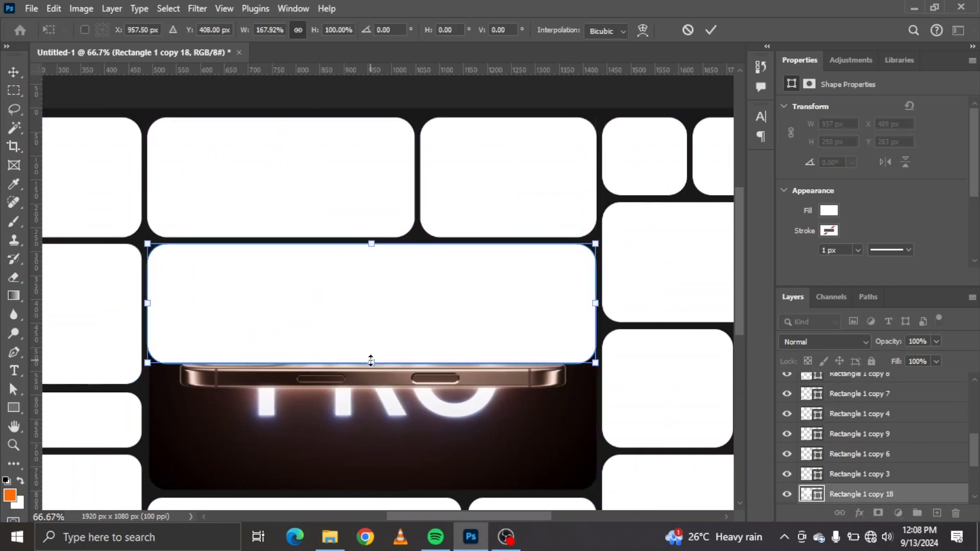
{"action": "left_click_drag", "start_coordinate": [372, 362], "coordinate": [368, 486]}
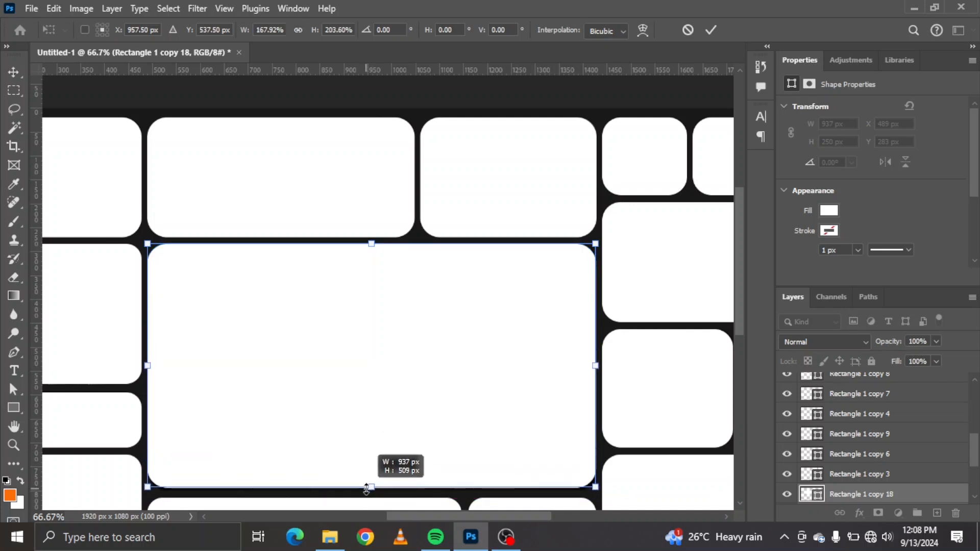
{"action": "left_click_drag", "start_coordinate": [366, 490], "coordinate": [368, 493]}
{"action": "key", "text": "Return"}
{"action": "key", "text": "ctrl+minus"}
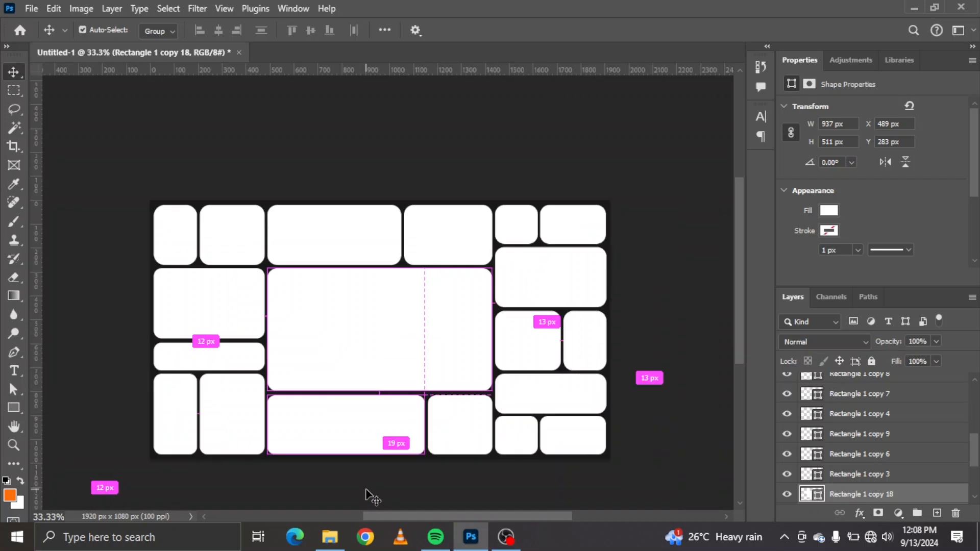
Rename the central rectangle's layer as iphone pro and place the glowing PRO image over it, scaled to about 942 by 530 px
{"action": "right_click", "coordinate": [872, 493]}
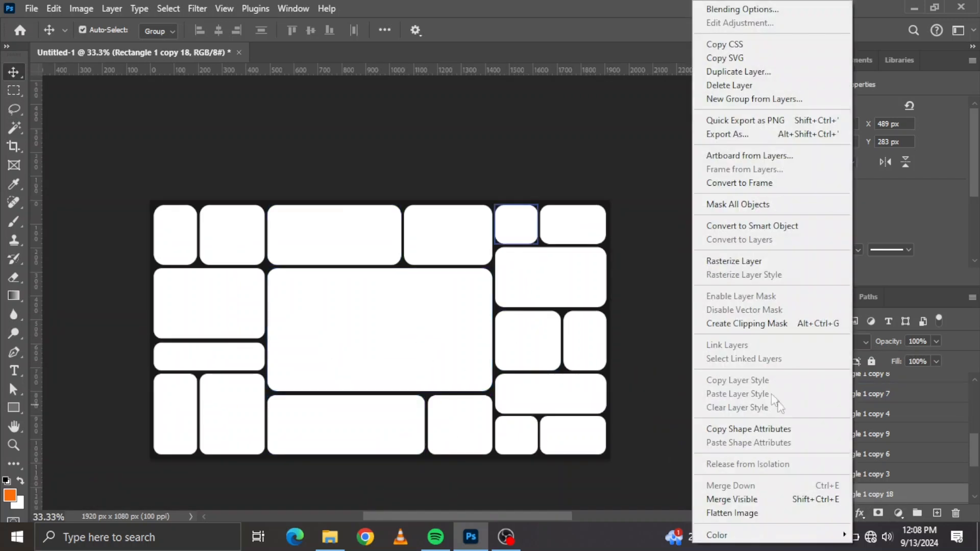
{"action": "left_click", "coordinate": [877, 498]}
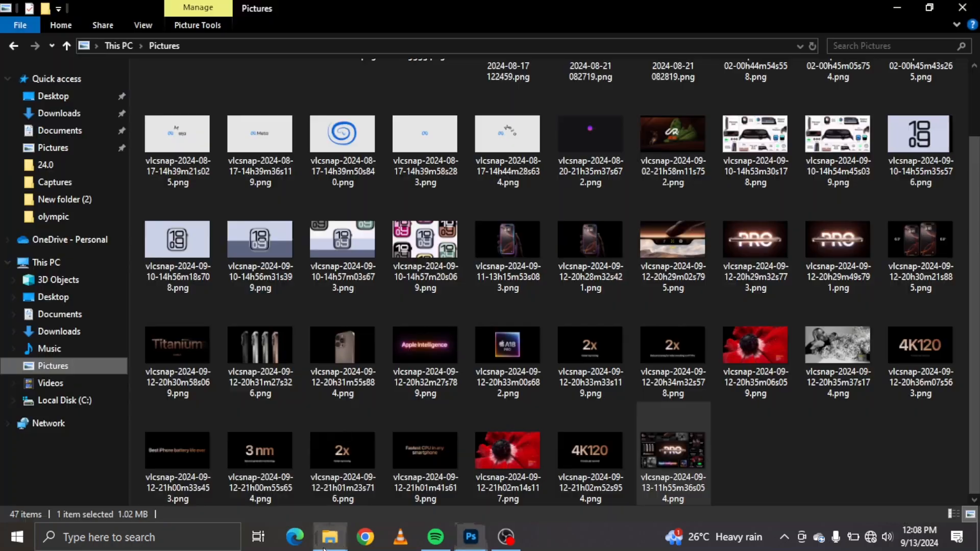
{"action": "key", "text": "alt+Tab"}
{"action": "left_click_drag", "start_coordinate": [618, 295], "coordinate": [422, 343]}
{"action": "left_click_drag", "start_coordinate": [380, 200], "coordinate": [386, 297]}
{"action": "left_click_drag", "start_coordinate": [388, 330], "coordinate": [388, 306]}
{"action": "left_click_drag", "start_coordinate": [381, 433], "coordinate": [381, 396]}
{"action": "key", "text": "Return"}
{"action": "scroll", "coordinate": [888, 467], "scroll_direction": "down", "scroll_amount": 2}
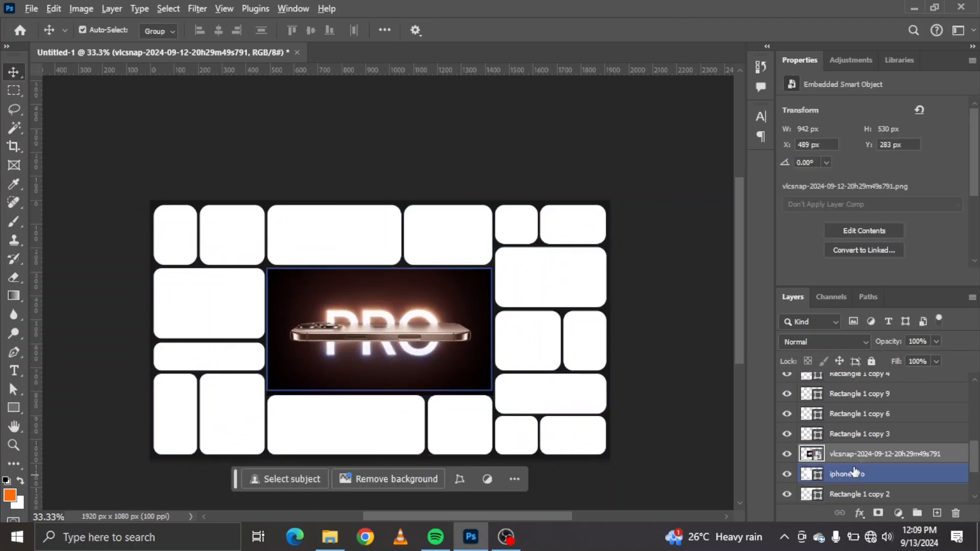
Clip the PRO image to the central rectangle and group both layers as iphone pro
{"action": "left_click", "coordinate": [680, 265]}
{"action": "left_click", "coordinate": [376, 330]}
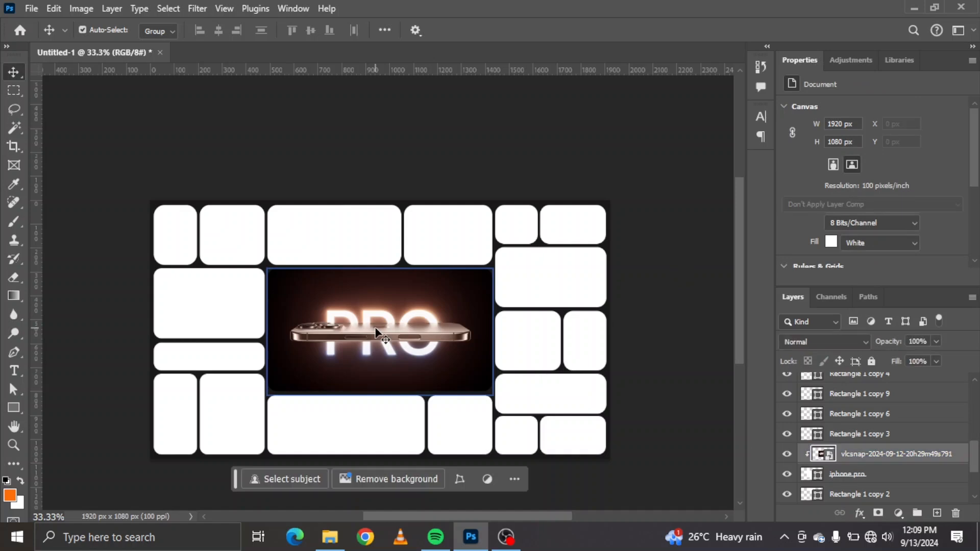
{"action": "left_click", "coordinate": [851, 476], "text": "shift"}
{"action": "key", "text": "ctrl+g"}
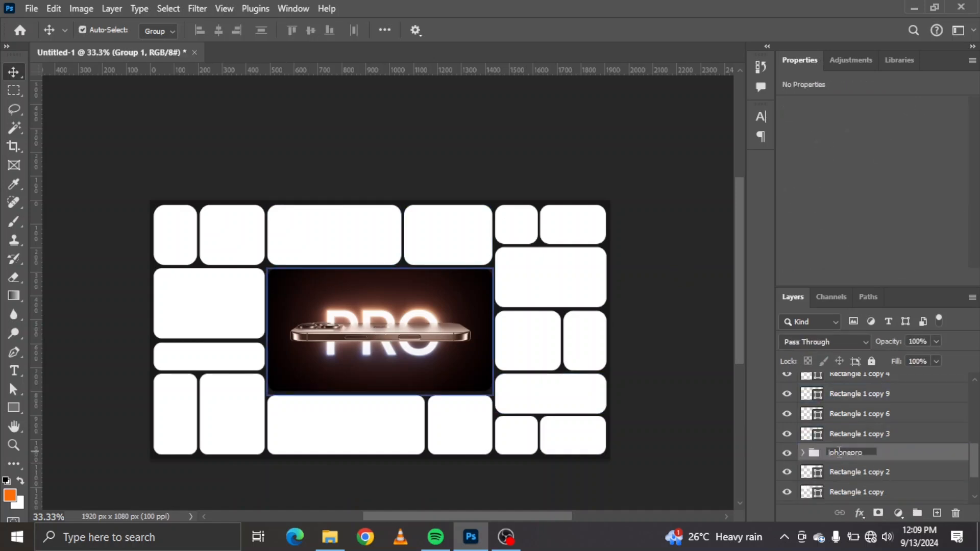
{"action": "key", "text": "XF86AudioLowerVolume"}
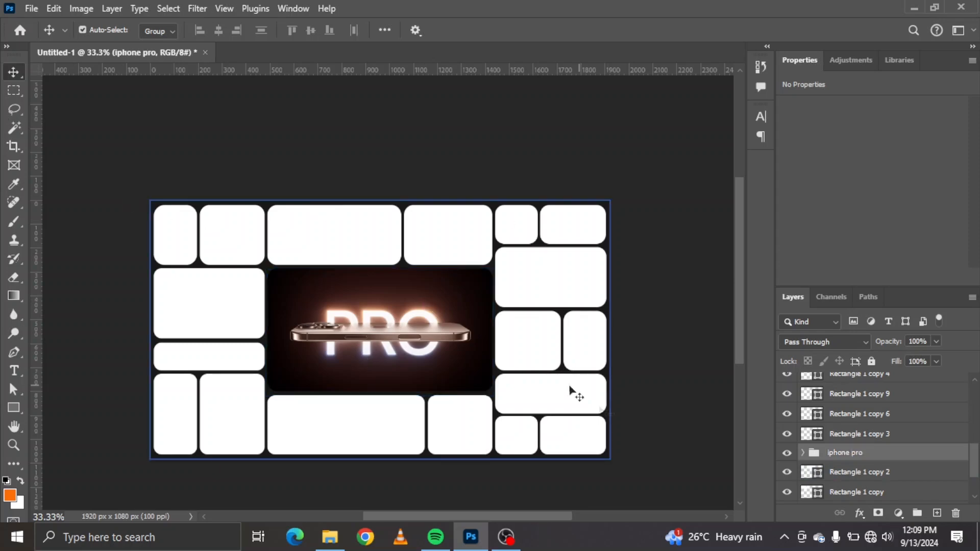
{"action": "left_click", "coordinate": [573, 143]}
{"action": "left_click", "coordinate": [365, 426]}
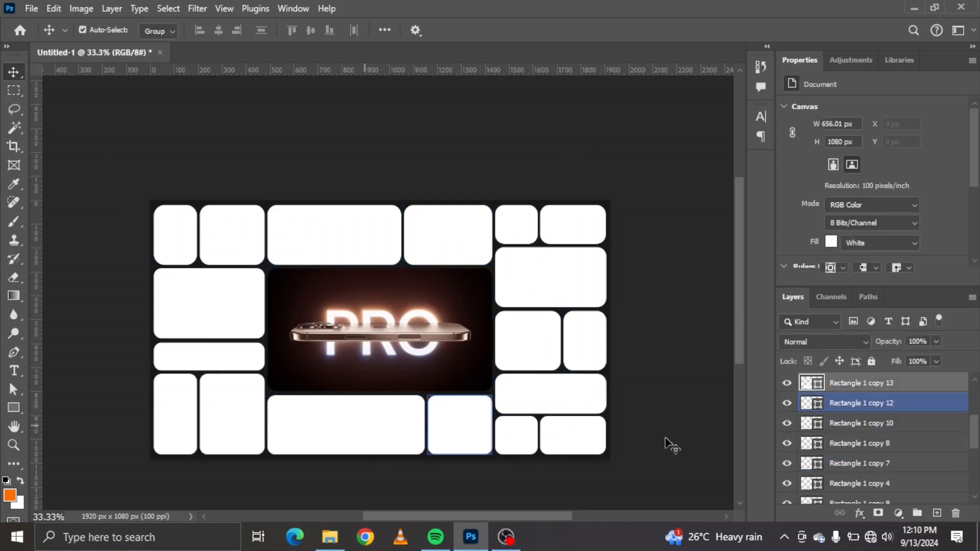
{"action": "left_click", "coordinate": [342, 260]}
{"action": "left_click", "coordinate": [329, 537]}
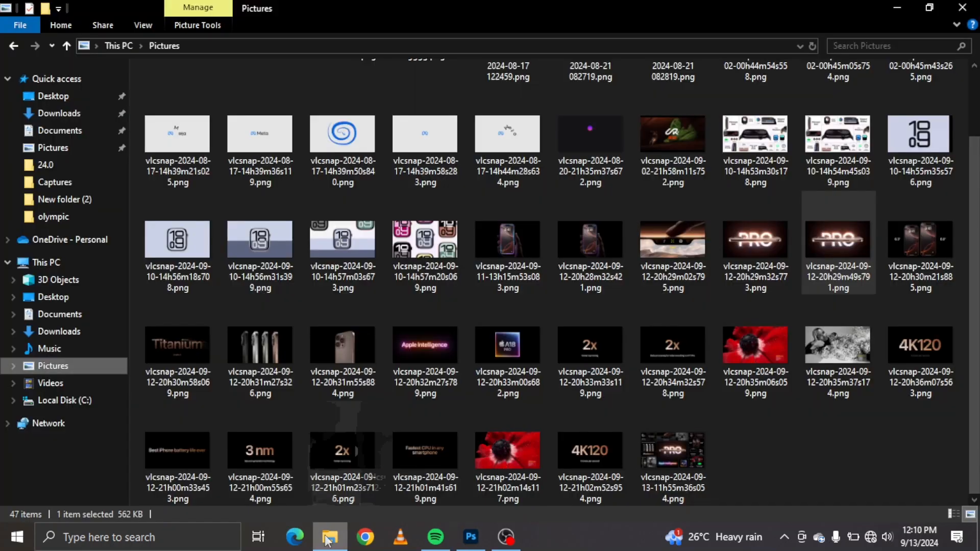
{"action": "left_click_drag", "start_coordinate": [671, 234], "coordinate": [342, 244]}
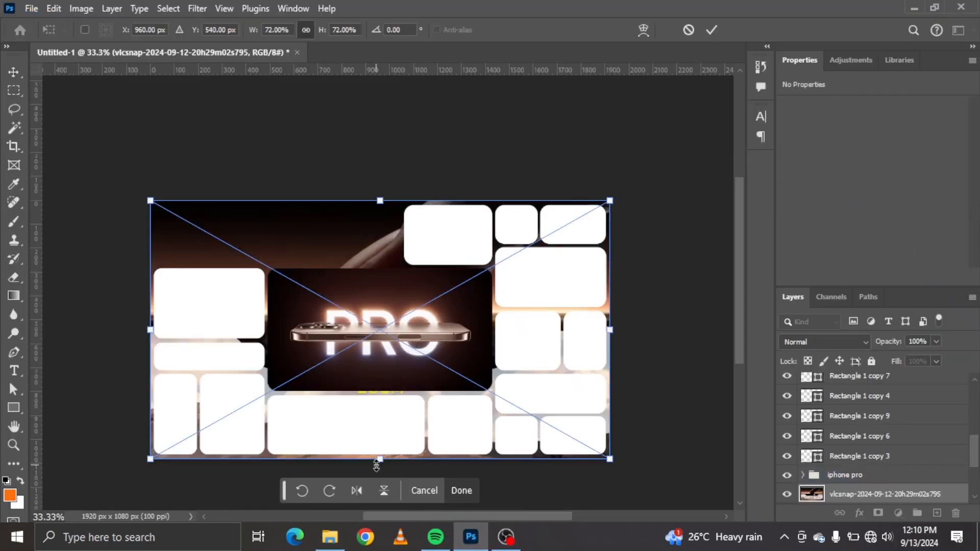
{"action": "left_click_drag", "start_coordinate": [380, 329], "coordinate": [368, 224]}
{"action": "key", "text": "Return"}
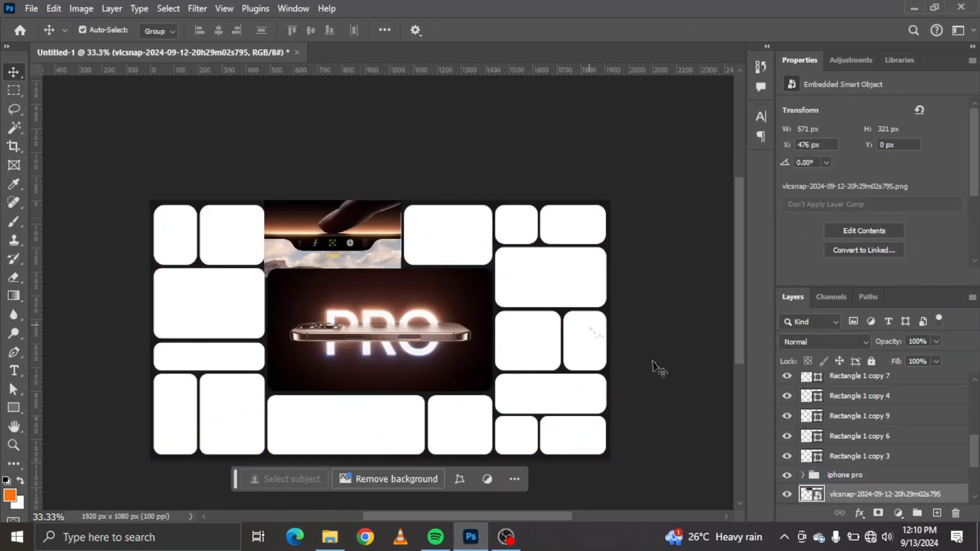
Clip the camera control image to its rectangle and enlarge it to about 583 by 327 px
{"action": "scroll", "coordinate": [888, 481], "scroll_direction": "down", "scroll_amount": 2}
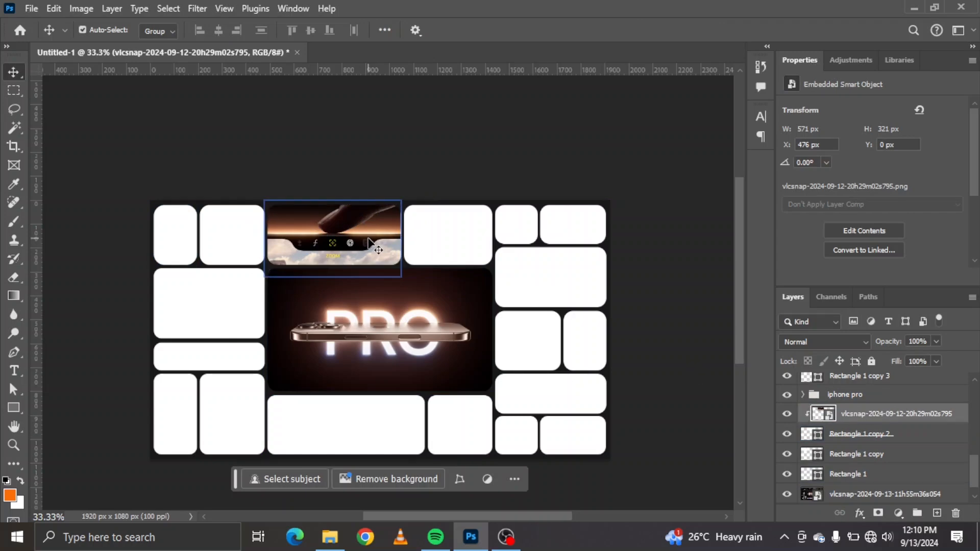
{"action": "key", "text": "ctrl+t"}
{"action": "left_click_drag", "start_coordinate": [402, 239], "coordinate": [407, 237]}
{"action": "key", "text": "Return"}
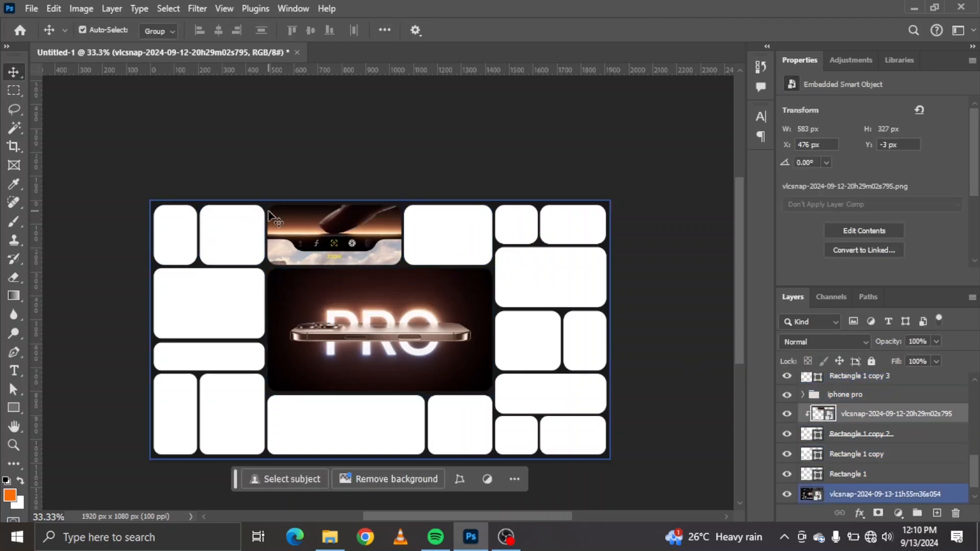
Select the yellow ZOOM label with a rectangular marquee and rasterize the camera control image layer
{"action": "key", "text": "ctrl+plus"}
{"action": "key", "text": "ctrl+plus"}
{"action": "key", "text": "ctrl+plus"}
{"action": "left_click_drag", "start_coordinate": [153, 225], "coordinate": [415, 247]}
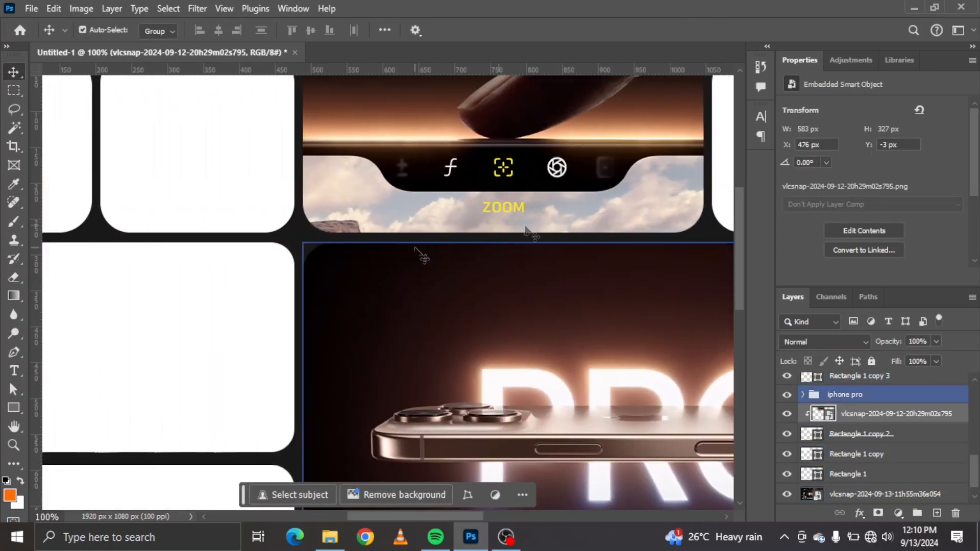
{"action": "key", "text": "m"}
{"action": "left_click_drag", "start_coordinate": [476, 200], "coordinate": [531, 214]}
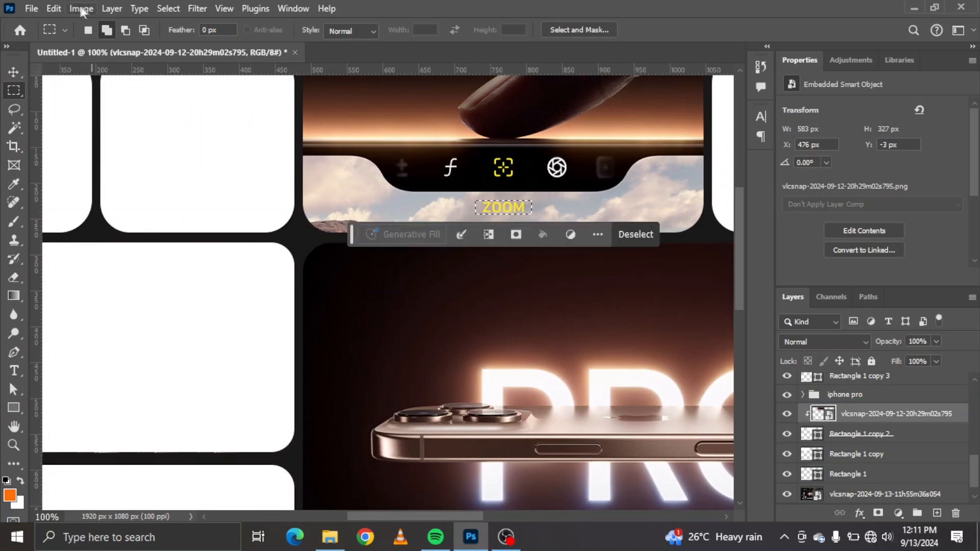
{"action": "left_click", "coordinate": [54, 8]}
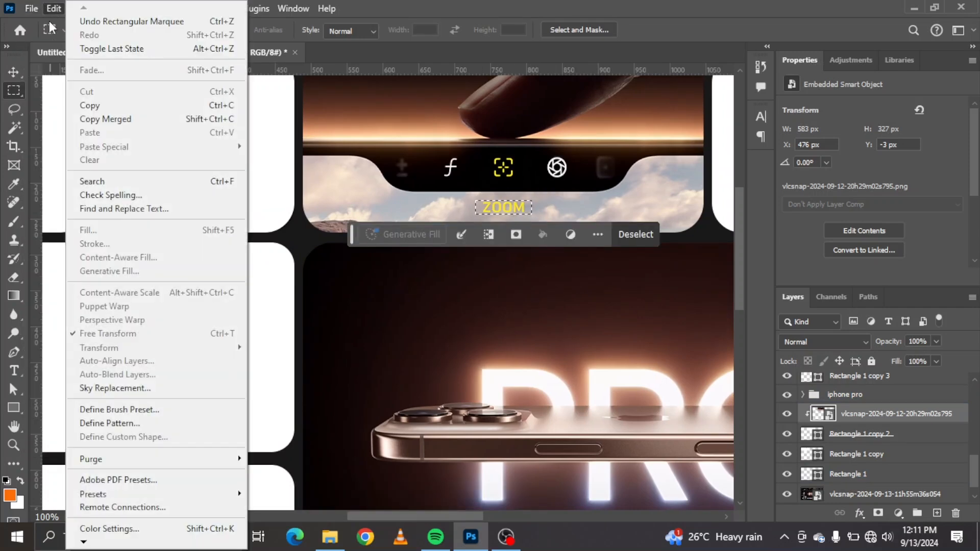
{"action": "right_click", "coordinate": [873, 422]}
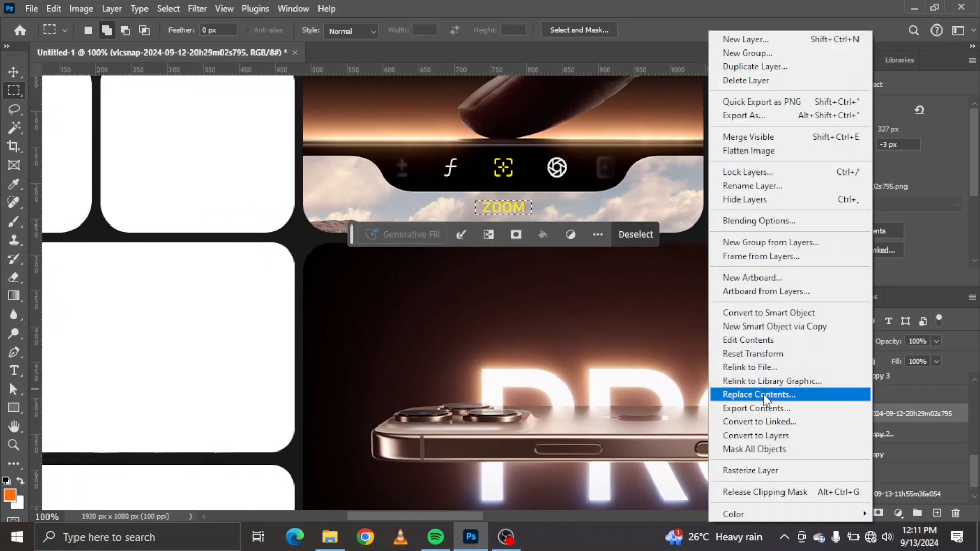
{"action": "left_click", "coordinate": [751, 470]}
Fill the selected ZOOM label with Content-Aware Fill, output to a new layer
{"action": "left_click", "coordinate": [54, 8]}
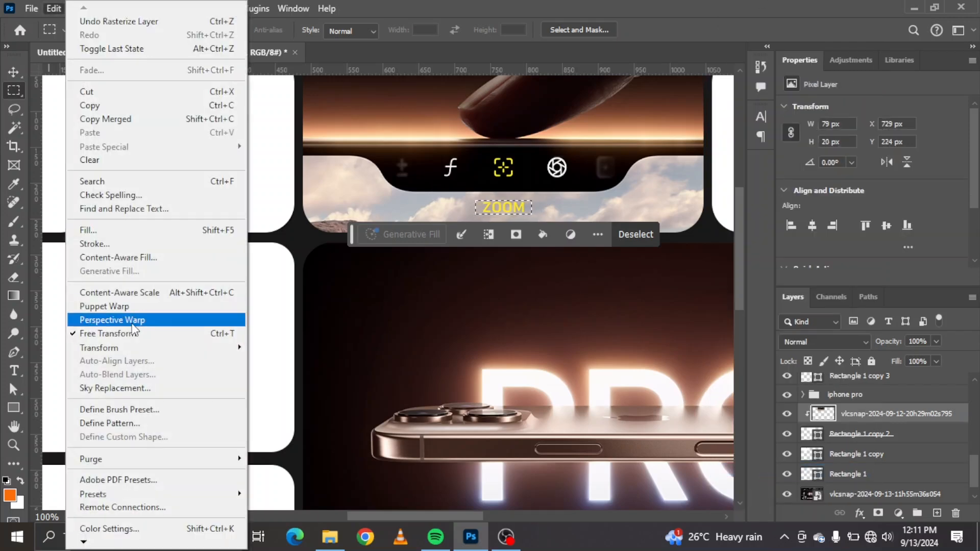
{"action": "left_click", "coordinate": [131, 260]}
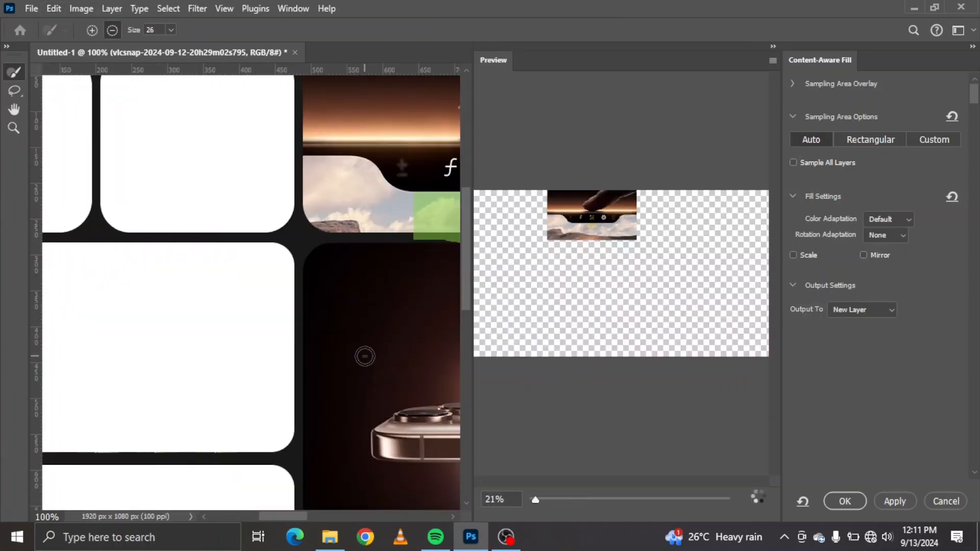
{"action": "left_click", "coordinate": [596, 271]}
{"action": "key", "text": "Return"}
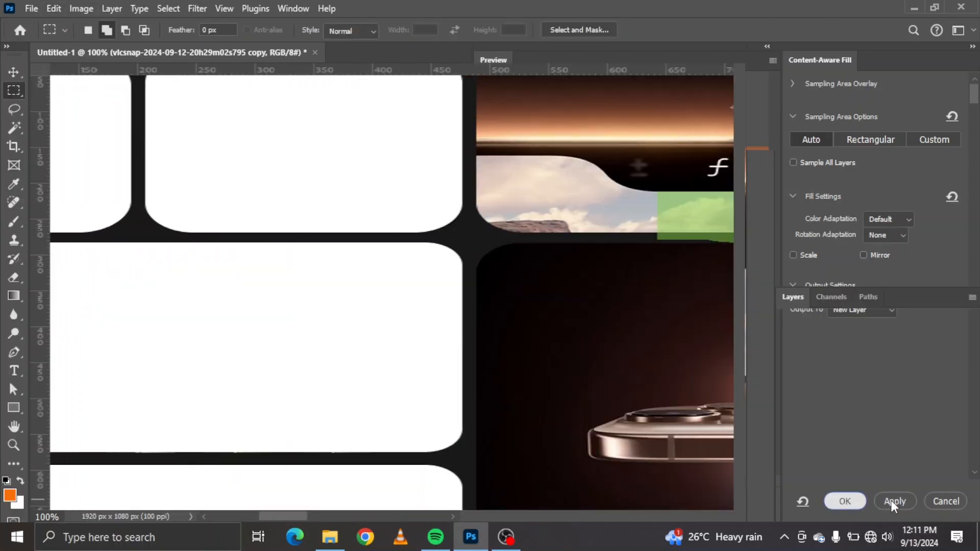
Move the fill patch above the camera control image so it covers the ZOOM label and merge the two layers
{"action": "left_click_drag", "start_coordinate": [861, 431], "coordinate": [863, 427]}
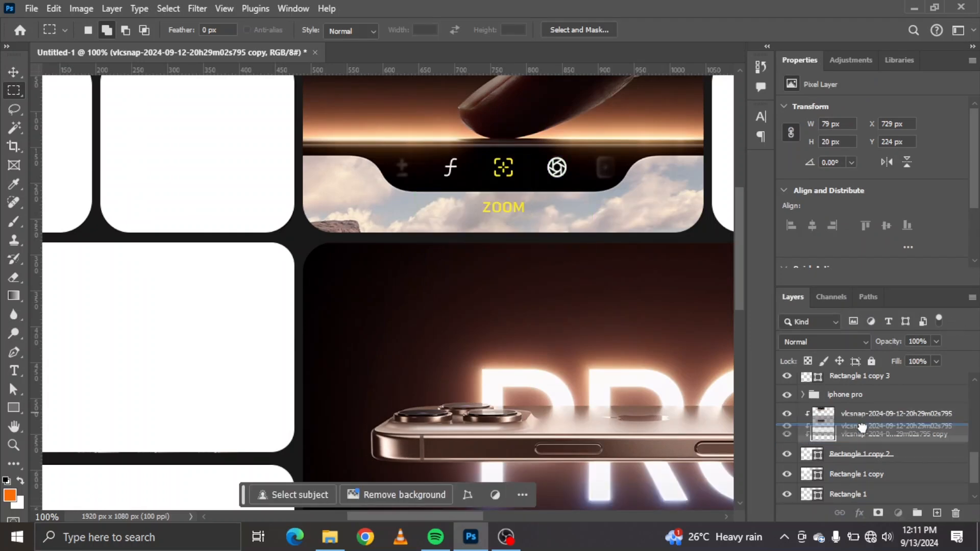
{"action": "left_click", "coordinate": [860, 419], "text": "shift"}
{"action": "right_click", "coordinate": [860, 417]}
{"action": "left_click", "coordinate": [868, 208]}
{"action": "key", "text": "ctrl+z"}
{"action": "scroll", "coordinate": [971, 391], "scroll_direction": "down", "scroll_amount": 5}
{"action": "right_click", "coordinate": [881, 396]}
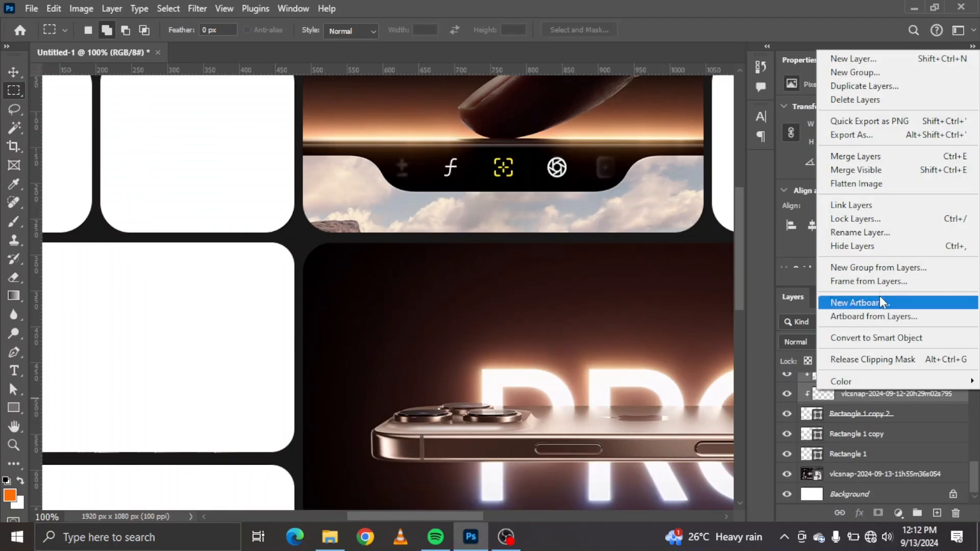
{"action": "left_click", "coordinate": [864, 156]}
Group the merged camera control image with its clipping rectangle and name the group camera
{"action": "left_click", "coordinate": [847, 418], "text": "shift"}
{"action": "key", "text": "ctrl+g"}
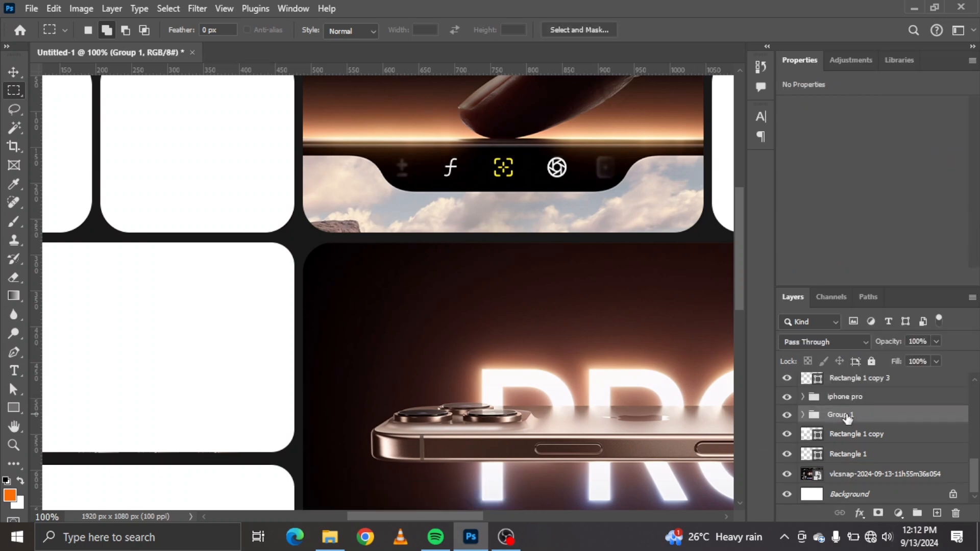
{"action": "key", "text": "ctrl+minus"}
{"action": "key", "text": "ctrl+minus"}
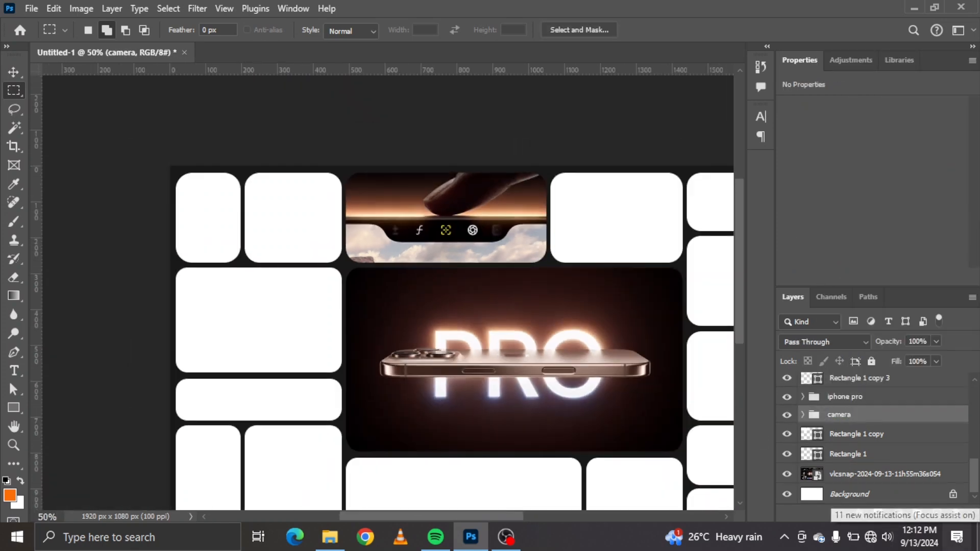
Save the document in Photoshop format in the olympic folder as iphone
{"action": "scroll", "coordinate": [501, 326], "scroll_direction": "right", "scroll_amount": 6}
{"action": "key", "text": "ctrl+s"}
{"action": "type", "text": "iphon"}
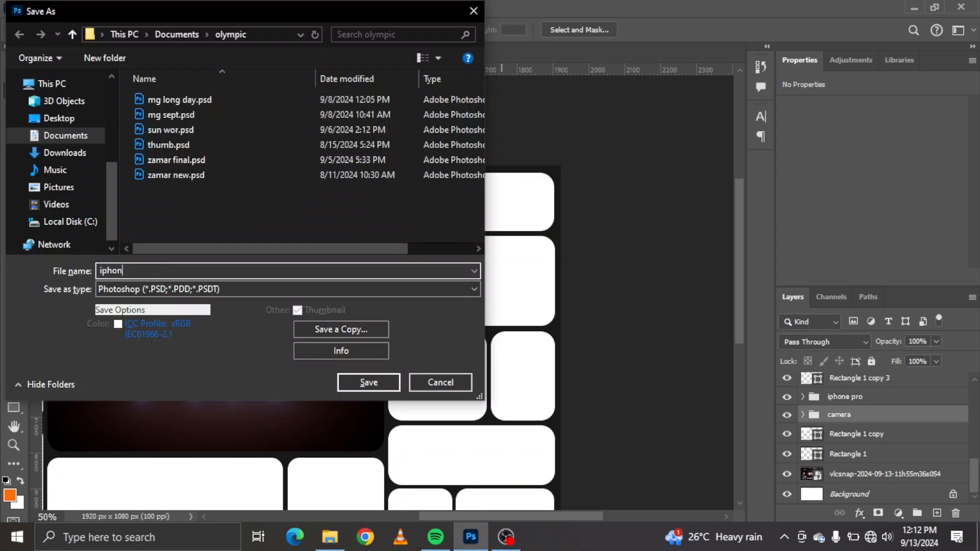
{"action": "type", "text": "e"}
{"action": "key", "text": "Return"}
{"action": "key", "text": "Return"}
{"action": "key", "text": "v"}
{"action": "left_click", "coordinate": [306, 214]}
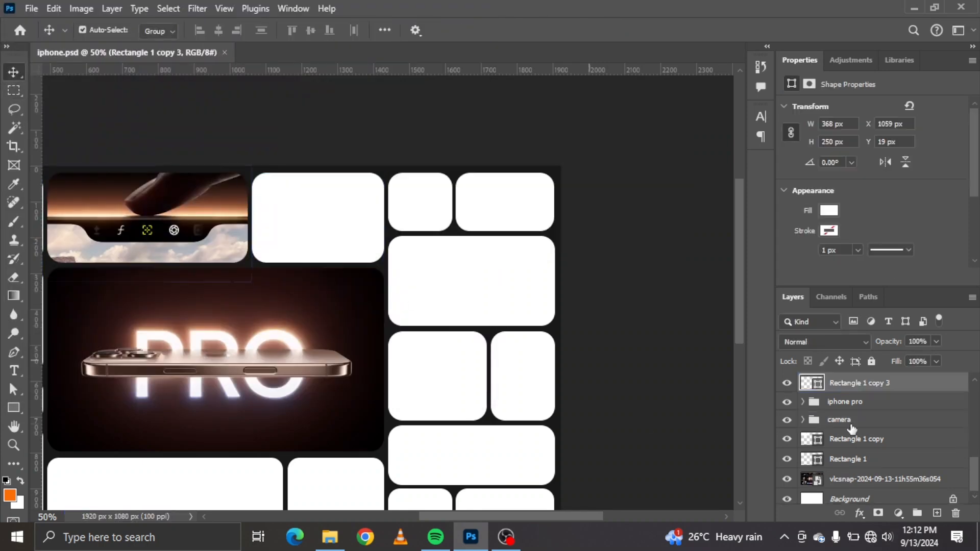
{"action": "left_click", "coordinate": [787, 383]}
{"action": "left_click", "coordinate": [786, 383]}
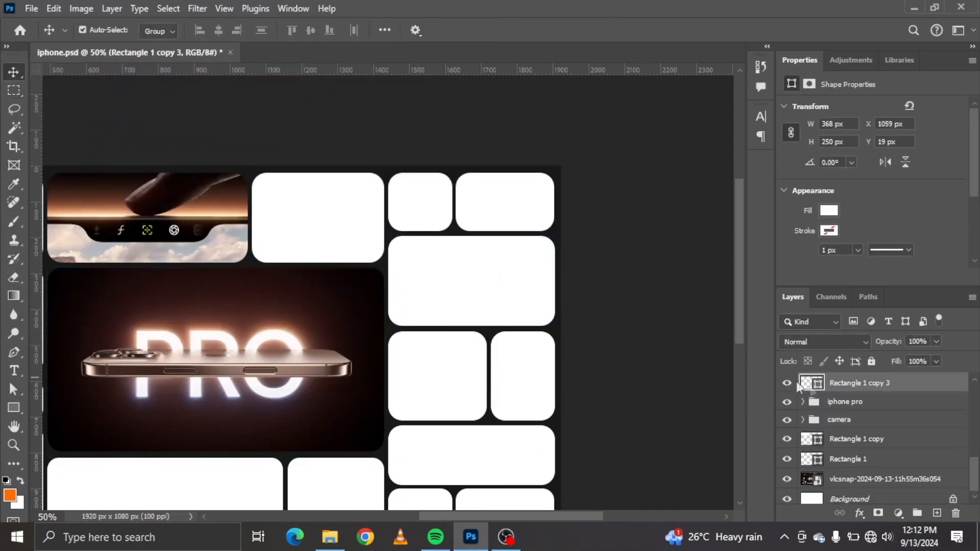
{"action": "left_click", "coordinate": [329, 537]}
{"action": "left_click_drag", "start_coordinate": [495, 473], "coordinate": [335, 217]}
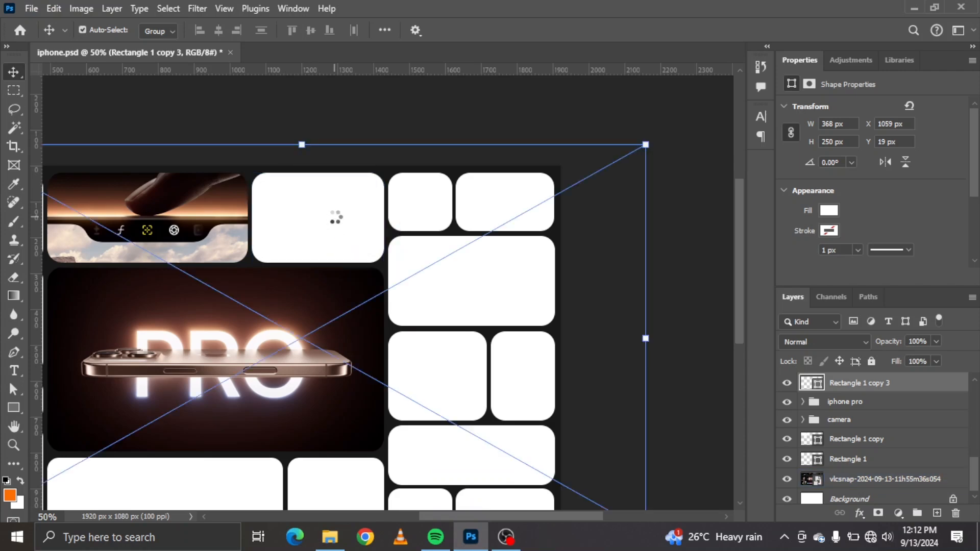
{"action": "key", "text": "ctrl+minus"}
{"action": "key", "text": "XF86AudioLowerVolume"}
{"action": "left_click_drag", "start_coordinate": [330, 451], "coordinate": [347, 195]}
{"action": "key", "text": "Return"}
{"action": "key", "text": "ctrl+t"}
{"action": "key", "text": "Return"}
Clip the black-and-white portrait to its rectangle and enlarge it to about 521 by 293 px
{"action": "left_click_drag", "start_coordinate": [363, 255], "coordinate": [366, 247]}
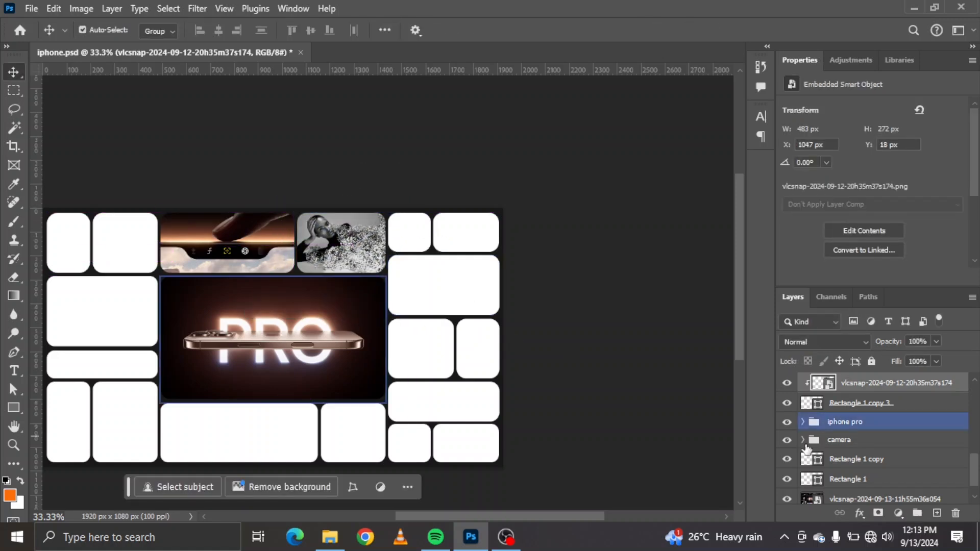
{"action": "left_click", "coordinate": [787, 406]}
{"action": "key", "text": "ctrl+t"}
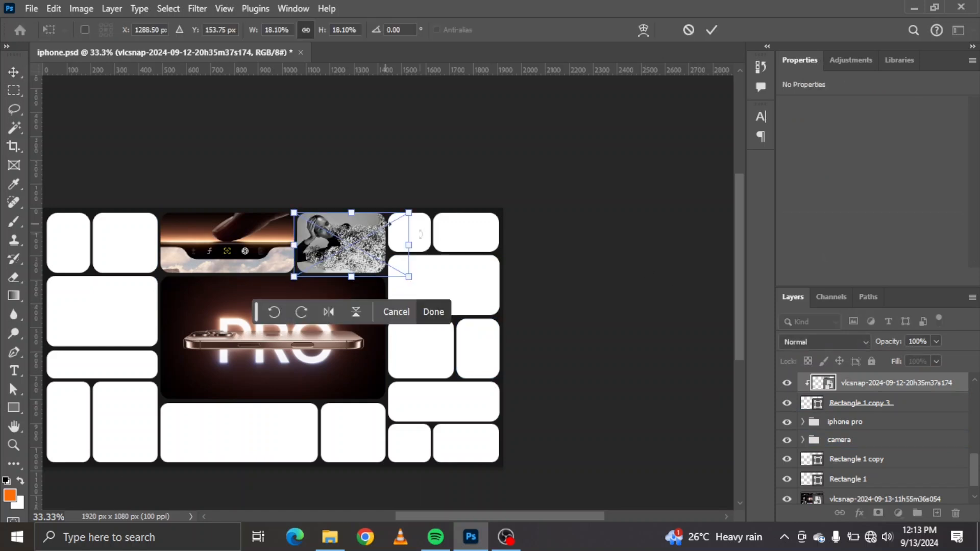
{"action": "key", "text": "Return"}
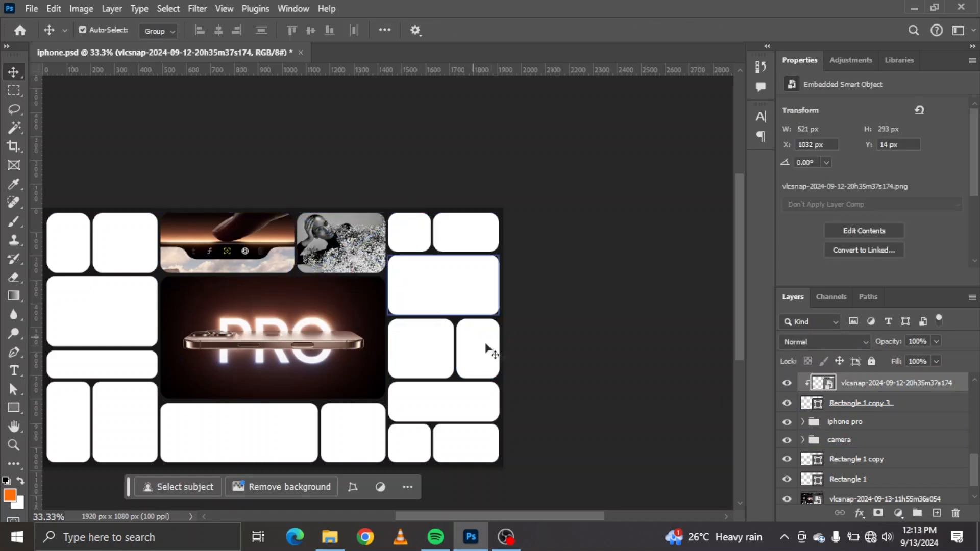
Add a Brightness/Contrast adjustment clipped to the black-and-white portrait, with brightness -54 and contrast 63
{"action": "left_click", "coordinate": [851, 59]}
{"action": "left_click", "coordinate": [872, 206]}
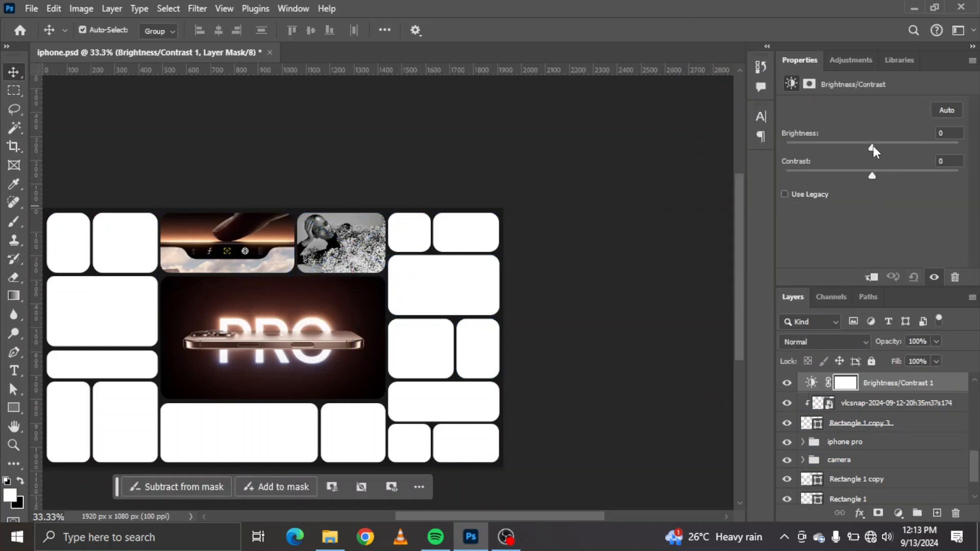
{"action": "left_click_drag", "start_coordinate": [874, 147], "coordinate": [858, 148]}
{"action": "left_click_drag", "start_coordinate": [878, 383], "coordinate": [864, 416]}
{"action": "left_click", "coordinate": [895, 390]}
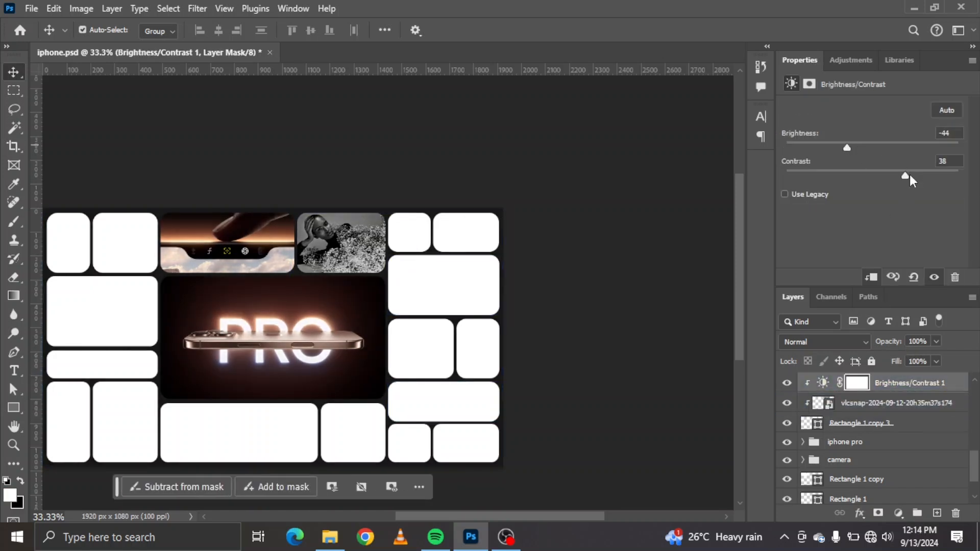
{"action": "left_click_drag", "start_coordinate": [848, 149], "coordinate": [842, 147]}
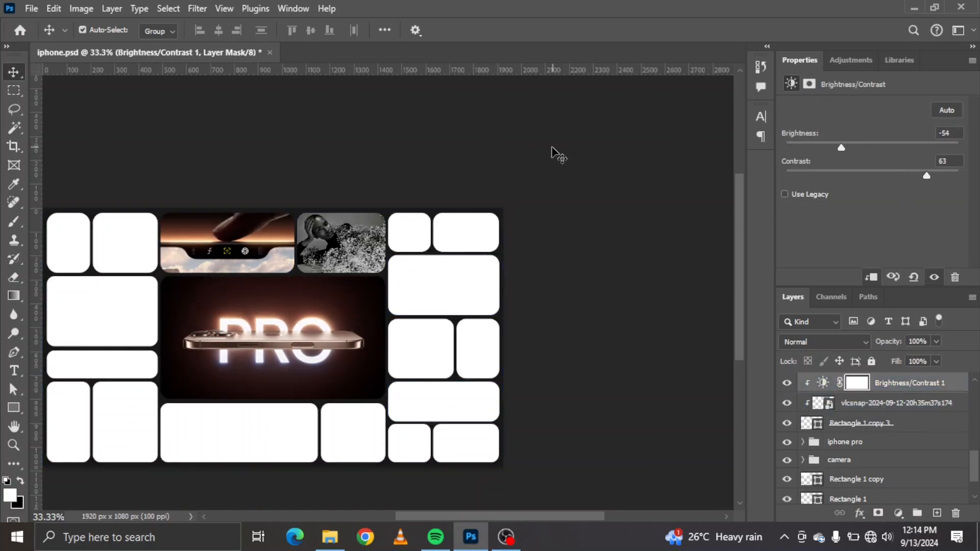
{"action": "left_click", "coordinate": [444, 286]}
{"action": "left_click", "coordinate": [787, 383]}
{"action": "left_click", "coordinate": [787, 383]}
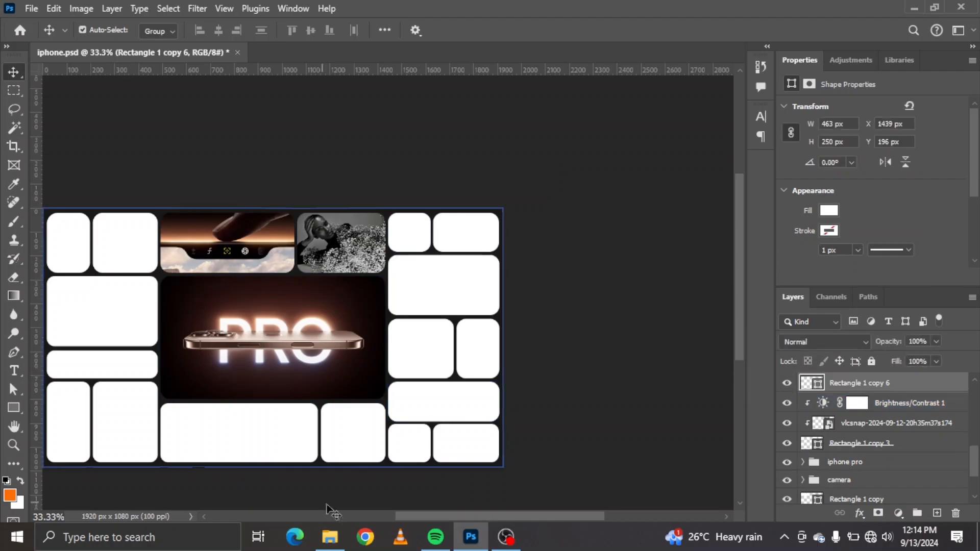
{"action": "left_click", "coordinate": [330, 536]}
{"action": "left_click_drag", "start_coordinate": [921, 246], "coordinate": [516, 262]}
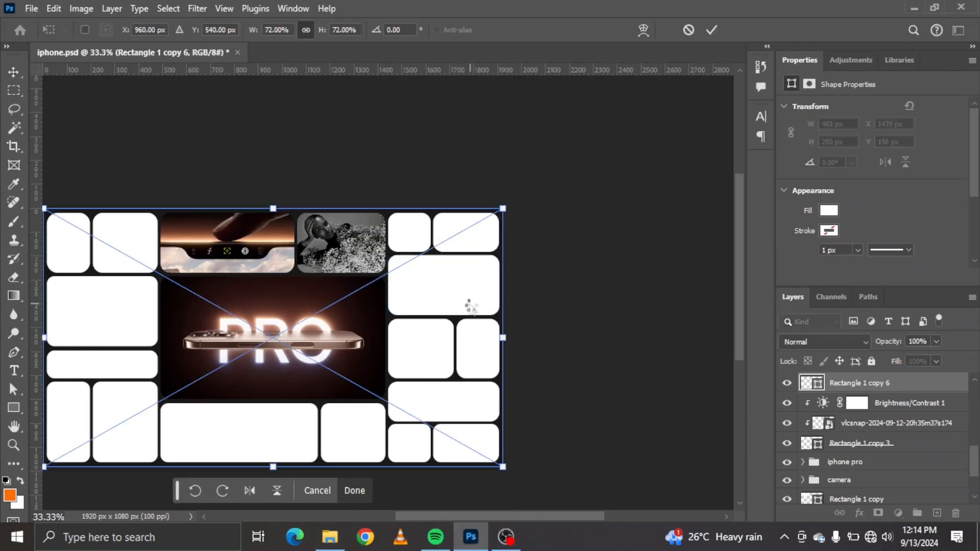
{"action": "left_click_drag", "start_coordinate": [269, 467], "coordinate": [305, 282]}
{"action": "left_click_drag", "start_coordinate": [312, 240], "coordinate": [480, 283]}
{"action": "left_click_drag", "start_coordinate": [444, 335], "coordinate": [444, 318]}
{"action": "key", "text": "Return"}
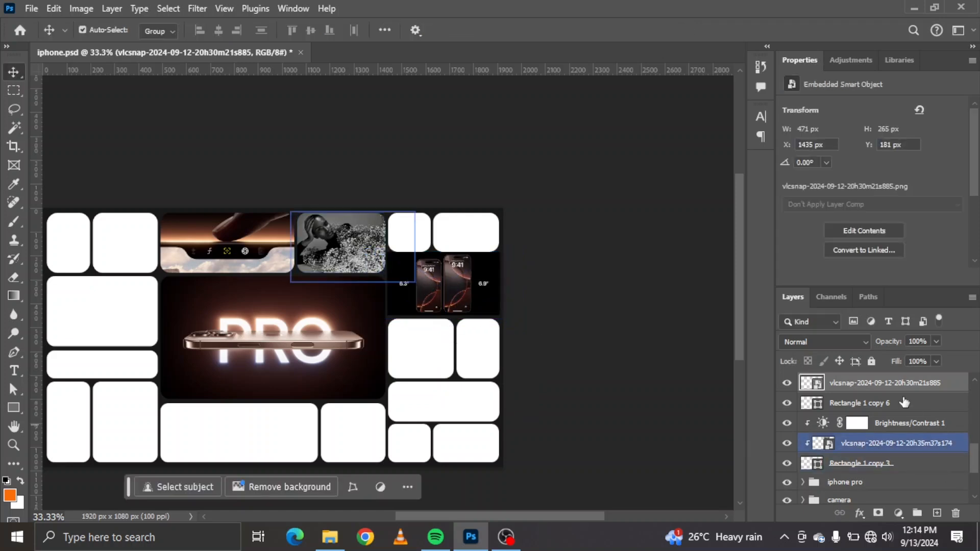
Group the portrait, its Brightness/Contrast adjustment and its clipping rectangle, naming the group girl pic
{"action": "left_click", "coordinate": [858, 425]}
{"action": "left_click", "coordinate": [863, 464], "text": "shift"}
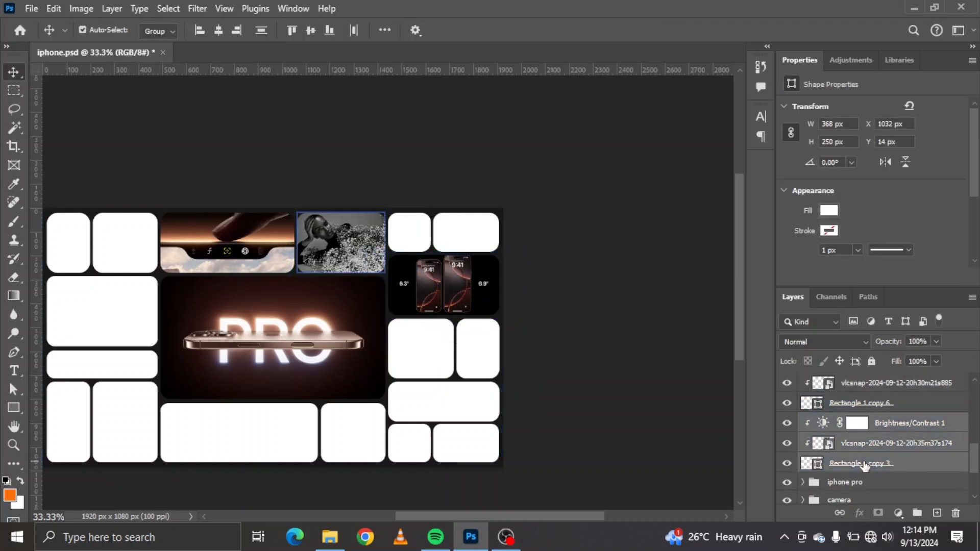
{"action": "key", "text": "ctrl+g"}
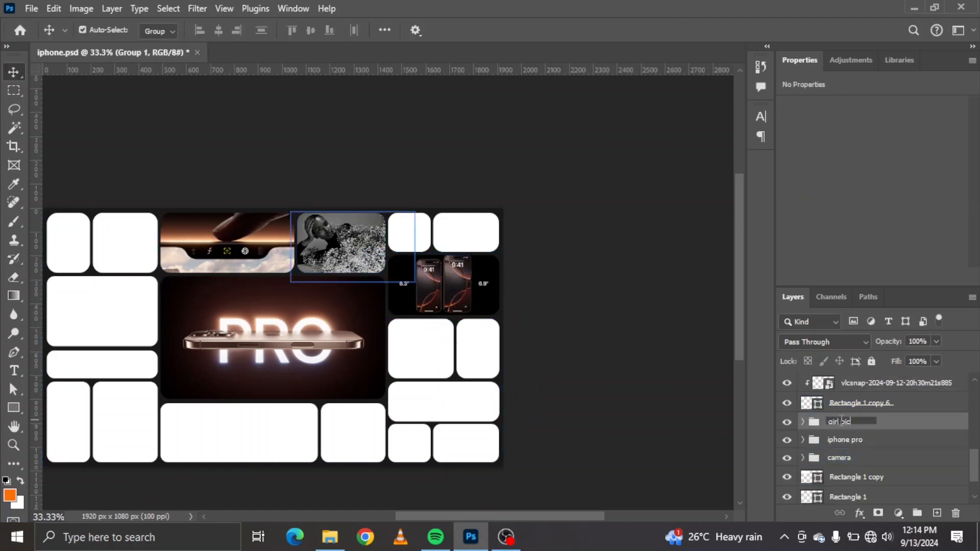
Scale the two-phone size comparison image to about 445 by 250 px, matching the height of its tile
{"action": "left_click", "coordinate": [422, 298]}
{"action": "key", "text": "ctrl+t"}
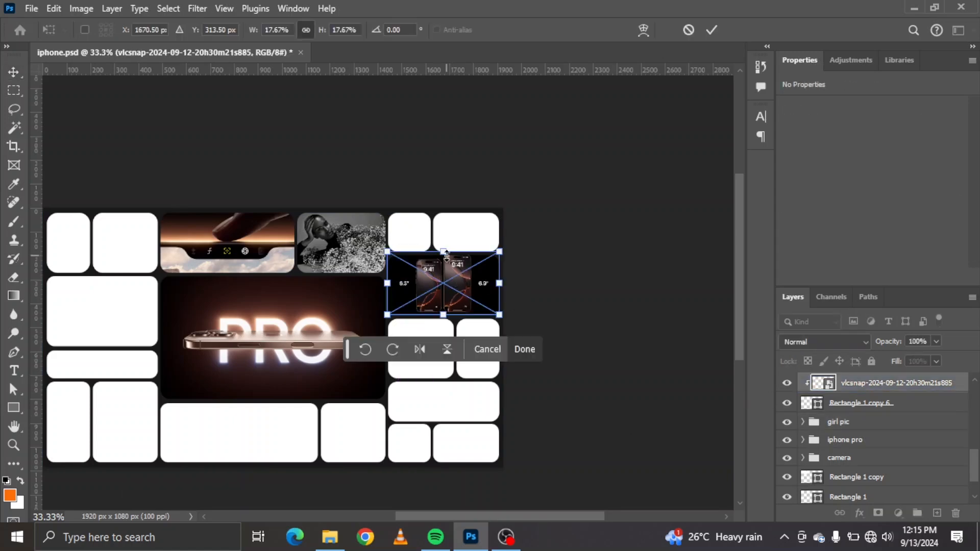
{"action": "key", "text": "ctrl+z"}
{"action": "left_click_drag", "start_coordinate": [448, 260], "coordinate": [440, 256]}
{"action": "key", "text": "Return"}
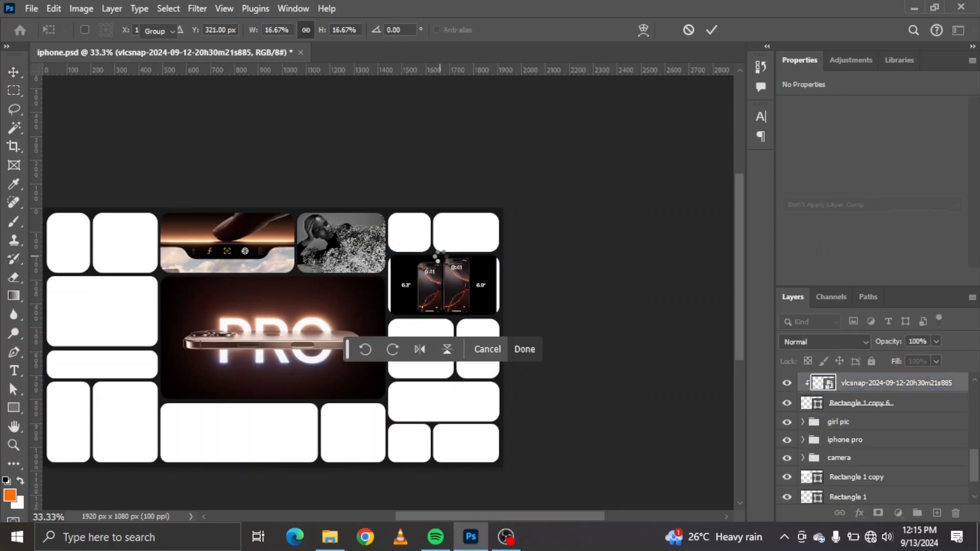
Fill the rectangle behind the two-phone image with black and group both layers as phone size
{"action": "key", "text": "ctrl+plus"}
{"action": "key", "text": "ctrl+plus"}
{"action": "key", "text": "ctrl+plus"}
{"action": "left_click", "coordinate": [862, 405]}
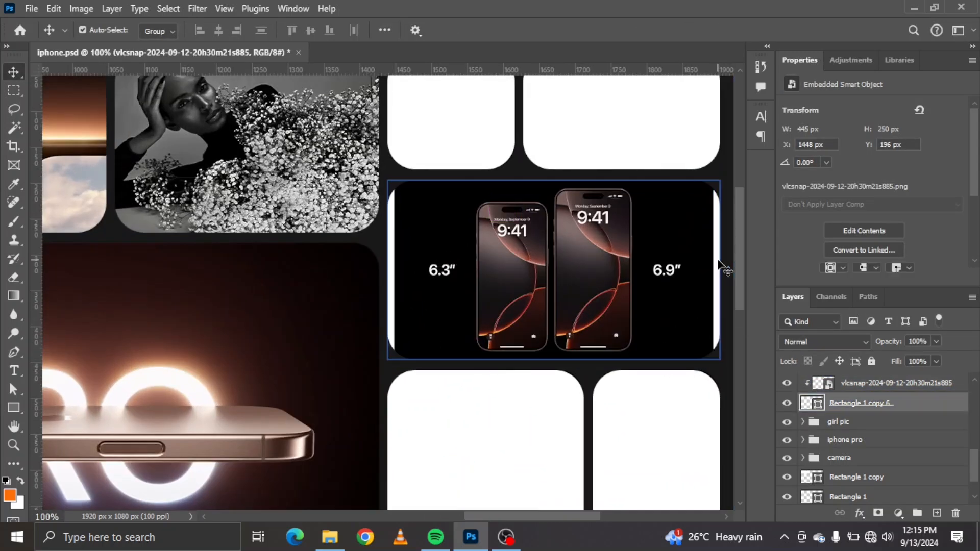
{"action": "double_click", "coordinate": [812, 404]}
{"action": "left_click", "coordinate": [603, 453]}
{"action": "left_click", "coordinate": [926, 267]}
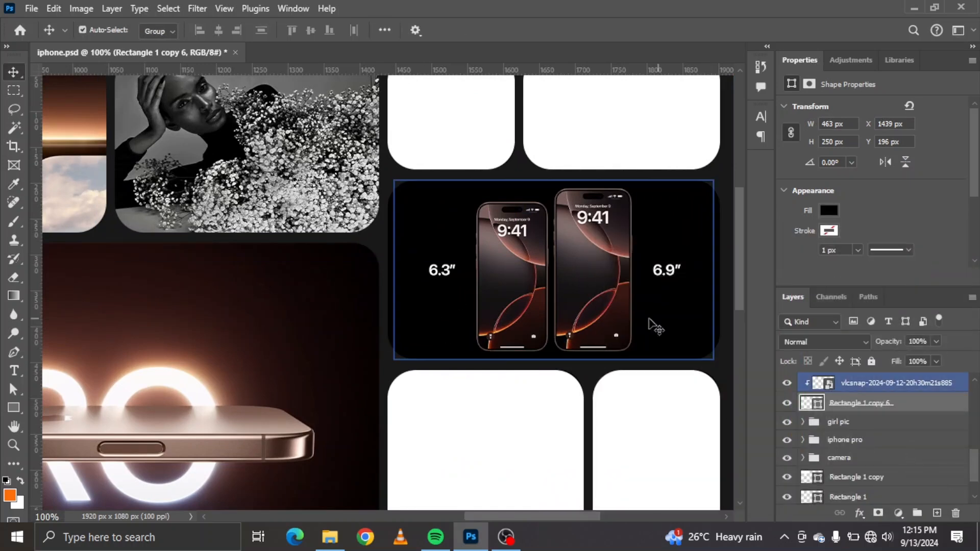
{"action": "left_click", "coordinate": [847, 384], "text": "shift"}
{"action": "key", "text": "ctrl+g"}
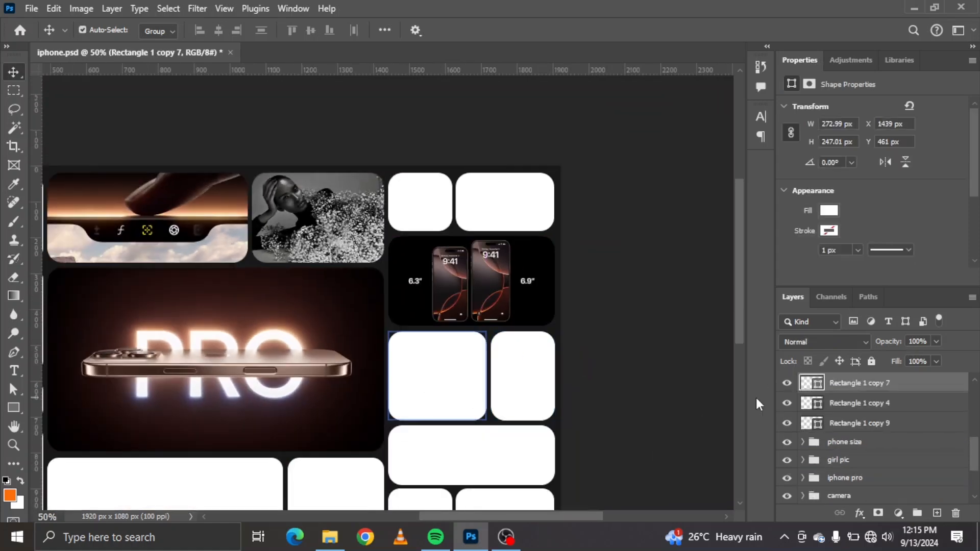
Examine the reference tiles beneath the white rectangles in the right-hand column by hiding and showing each rectangle
{"action": "left_click", "coordinate": [786, 383]}
{"action": "left_click", "coordinate": [787, 383]}
{"action": "left_click", "coordinate": [459, 445]}
{"action": "left_click", "coordinate": [787, 423]}
{"action": "left_click", "coordinate": [787, 423]}
{"action": "left_click", "coordinate": [429, 214]}
{"action": "left_click", "coordinate": [787, 403]}
{"action": "left_click", "coordinate": [786, 403]}
{"action": "left_click", "coordinate": [505, 201]}
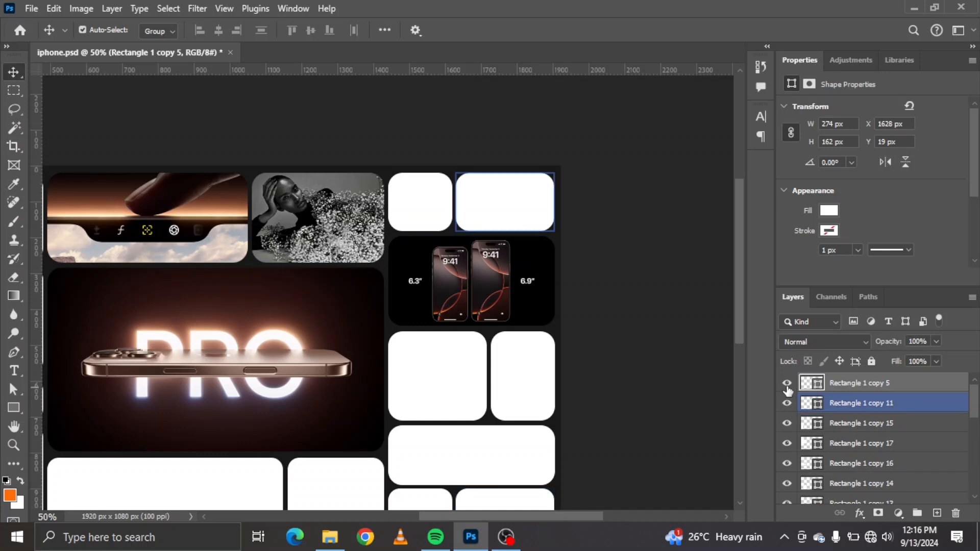
{"action": "left_click", "coordinate": [786, 383]}
{"action": "left_click", "coordinate": [787, 383]}
{"action": "left_click", "coordinate": [787, 383]}
{"action": "left_click", "coordinate": [787, 383]}
{"action": "scroll", "coordinate": [516, 387], "scroll_direction": "down", "scroll_amount": 3}
{"action": "scroll", "coordinate": [514, 386], "scroll_direction": "right", "scroll_amount": 1}
{"action": "scroll", "coordinate": [510, 381], "scroll_direction": "left", "scroll_amount": 2}
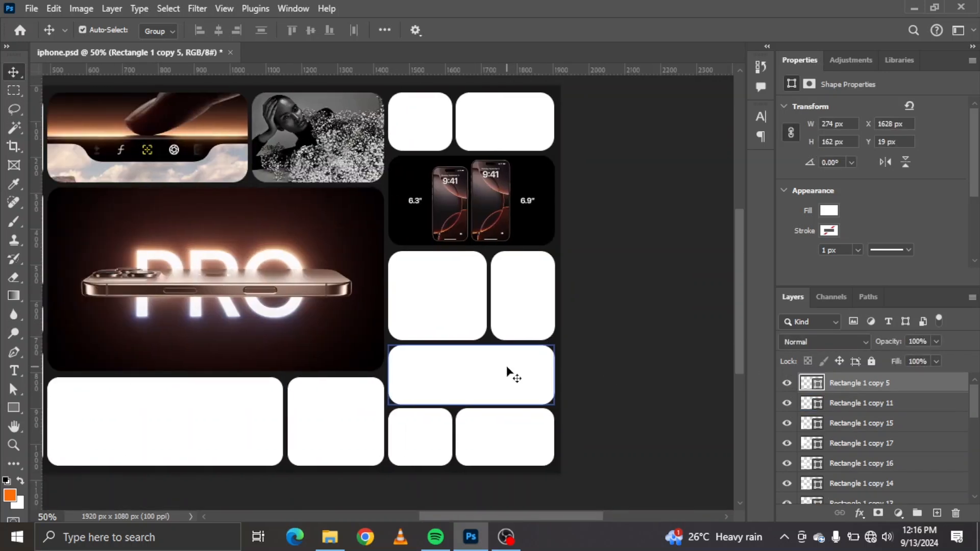
{"action": "left_click", "coordinate": [173, 423]}
{"action": "left_click", "coordinate": [786, 494]}
{"action": "left_click", "coordinate": [787, 495]}
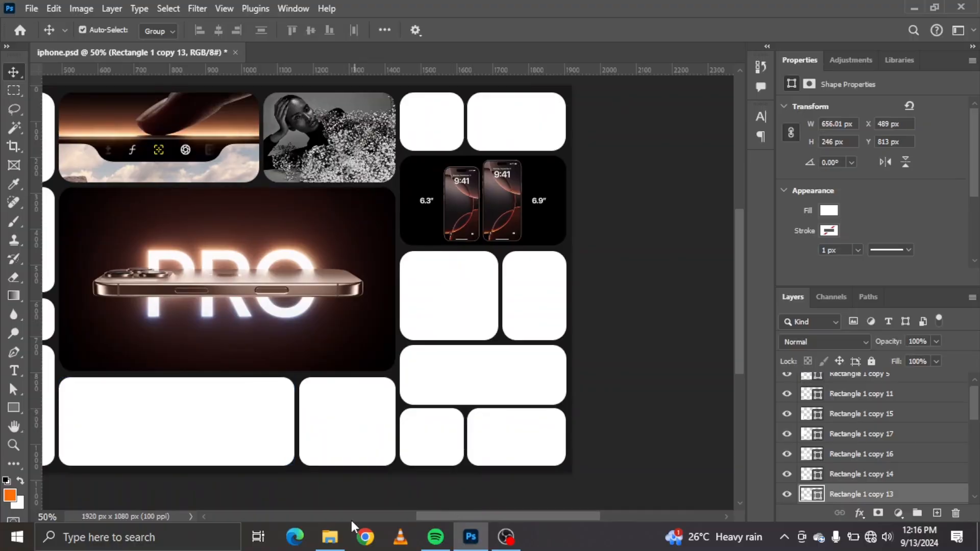
{"action": "left_click", "coordinate": [330, 536]}
{"action": "left_click_drag", "start_coordinate": [430, 346], "coordinate": [221, 431]}
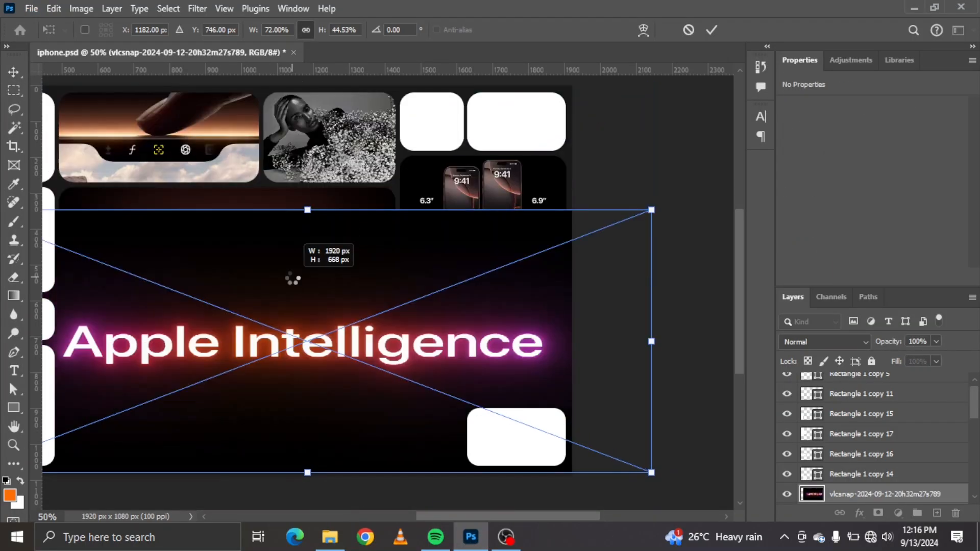
{"action": "left_click_drag", "start_coordinate": [292, 278], "coordinate": [292, 286]}
{"action": "key", "text": "ctrl+z"}
{"action": "left_click_drag", "start_coordinate": [307, 86], "coordinate": [286, 363]}
{"action": "left_click_drag", "start_coordinate": [312, 427], "coordinate": [176, 421]}
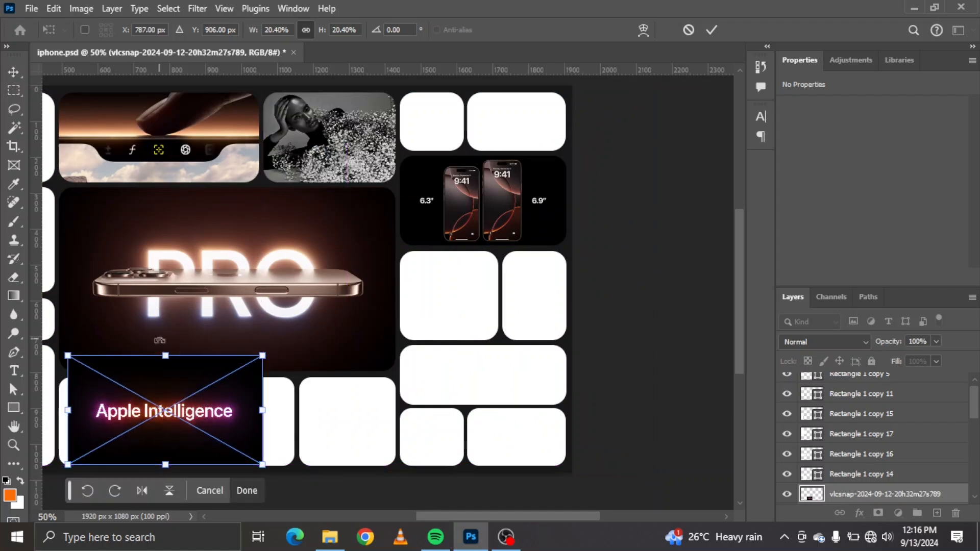
Enlarge the Apple Intelligence image to about 726 by 409 px, centre its text in the tile, and clip it to the rectangle
{"action": "left_click_drag", "start_coordinate": [164, 356], "coordinate": [171, 317]}
{"action": "left_click_drag", "start_coordinate": [181, 394], "coordinate": [178, 428]}
{"action": "key", "text": "Return"}
{"action": "scroll", "coordinate": [846, 461], "scroll_direction": "down", "scroll_amount": 1}
{"action": "left_click", "coordinate": [843, 465], "text": "alt"}
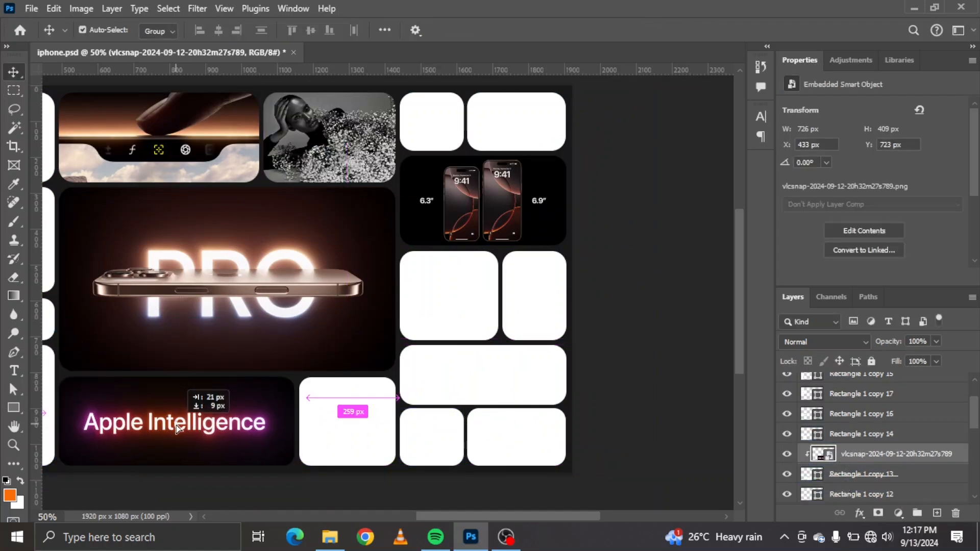
{"action": "scroll", "coordinate": [626, 324], "scroll_direction": "left", "scroll_amount": 8}
{"action": "left_click", "coordinate": [302, 412]}
{"action": "left_click", "coordinate": [786, 434]}
{"action": "left_click", "coordinate": [292, 273]}
{"action": "left_click", "coordinate": [786, 394]}
{"action": "left_click", "coordinate": [786, 394]}
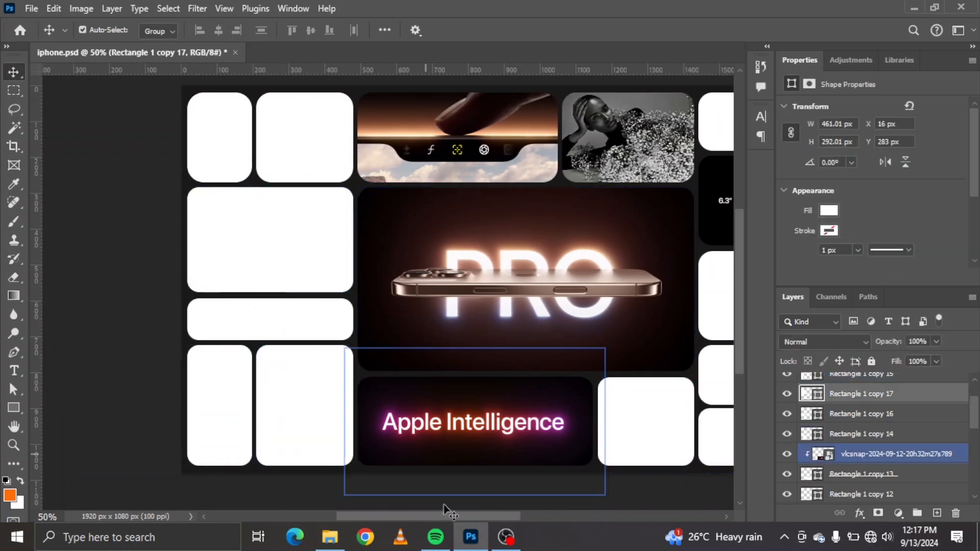
{"action": "left_click", "coordinate": [330, 537]}
{"action": "left_click_drag", "start_coordinate": [260, 347], "coordinate": [322, 292]}
{"action": "left_click_drag", "start_coordinate": [457, 86], "coordinate": [450, 309]}
{"action": "left_click_drag", "start_coordinate": [464, 411], "coordinate": [181, 426]}
{"action": "key", "text": "Return"}
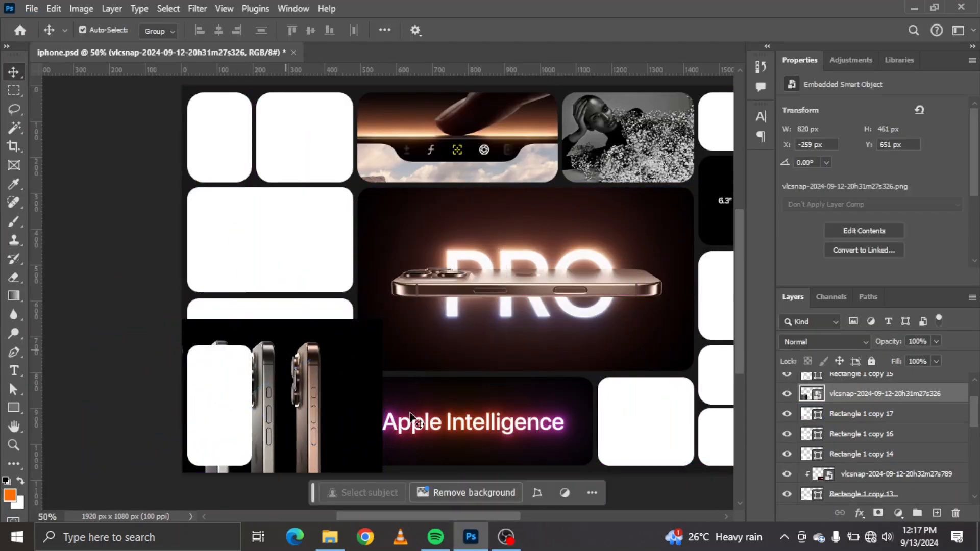
Clip the four-finishes phone image to its rectangle, scale it to about 21.67%, and fit the phones inside the tile
{"action": "left_click", "coordinate": [846, 403], "text": "alt"}
{"action": "key", "text": "ctrl+t"}
{"action": "left_click_drag", "start_coordinate": [248, 354], "coordinate": [284, 211]}
{"action": "left_click_drag", "start_coordinate": [270, 339], "coordinate": [272, 291]}
{"action": "left_click_drag", "start_coordinate": [289, 225], "coordinate": [288, 251]}
{"action": "left_click_drag", "start_coordinate": [271, 200], "coordinate": [273, 211]}
{"action": "key", "text": "ctrl+z"}
{"action": "key", "text": "Return"}
Change the fill of the rectangle behind the four-finishes phones to black
{"action": "left_click", "coordinate": [273, 195]}
{"action": "left_click", "coordinate": [341, 244]}
{"action": "left_click", "coordinate": [940, 271]}
{"action": "left_click", "coordinate": [95, 249]}
Compare the four-finishes tile with the reference beneath it and flip the phone image horizontally
{"action": "left_click", "coordinate": [863, 376]}
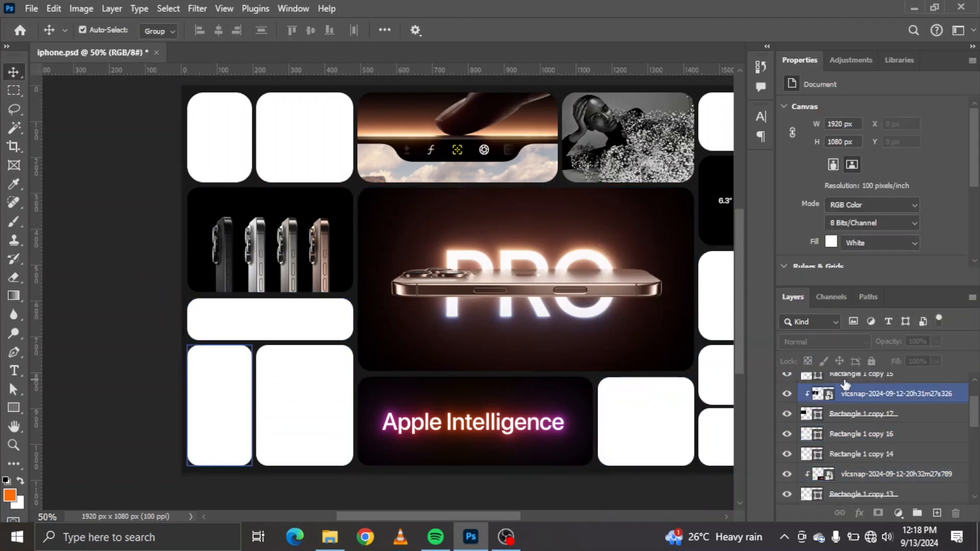
{"action": "left_click", "coordinate": [788, 424]}
{"action": "left_click", "coordinate": [787, 424]}
{"action": "left_click", "coordinate": [788, 423]}
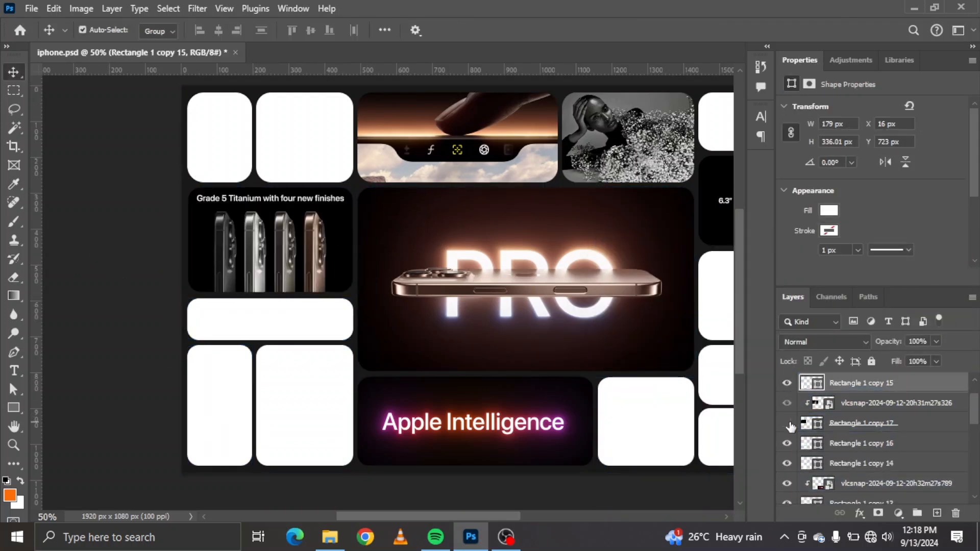
{"action": "left_click", "coordinate": [788, 424]}
{"action": "left_click", "coordinate": [321, 285]}
{"action": "key", "text": "ctrl+t"}
{"action": "right_click", "coordinate": [316, 284]}
{"action": "left_click", "coordinate": [357, 502]}
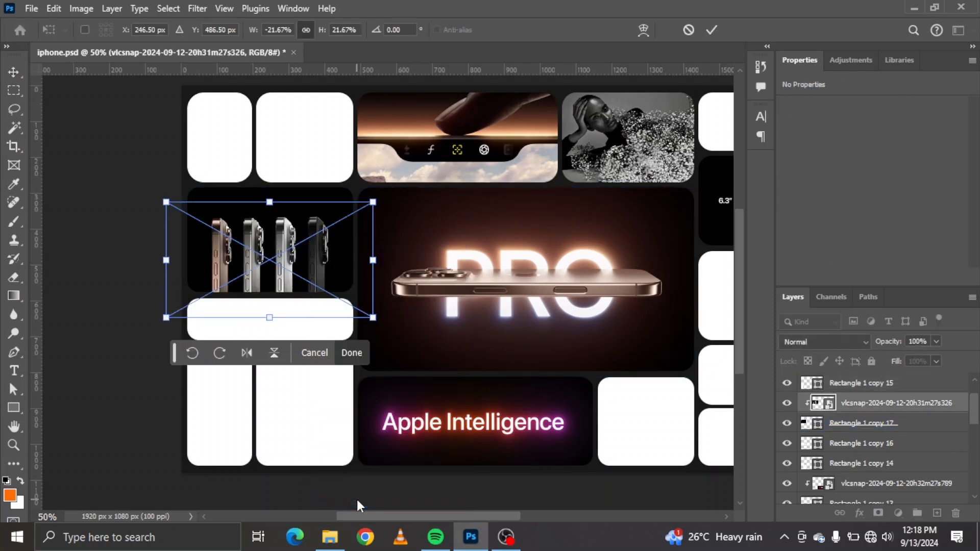
{"action": "key", "text": "Return"}
Group the four-finishes phone image with its clipping rectangle and name the group new finishes
{"action": "left_click", "coordinate": [865, 424], "text": "shift"}
{"action": "key", "text": "ctrl+g"}
{"action": "double_click", "coordinate": [841, 402]}
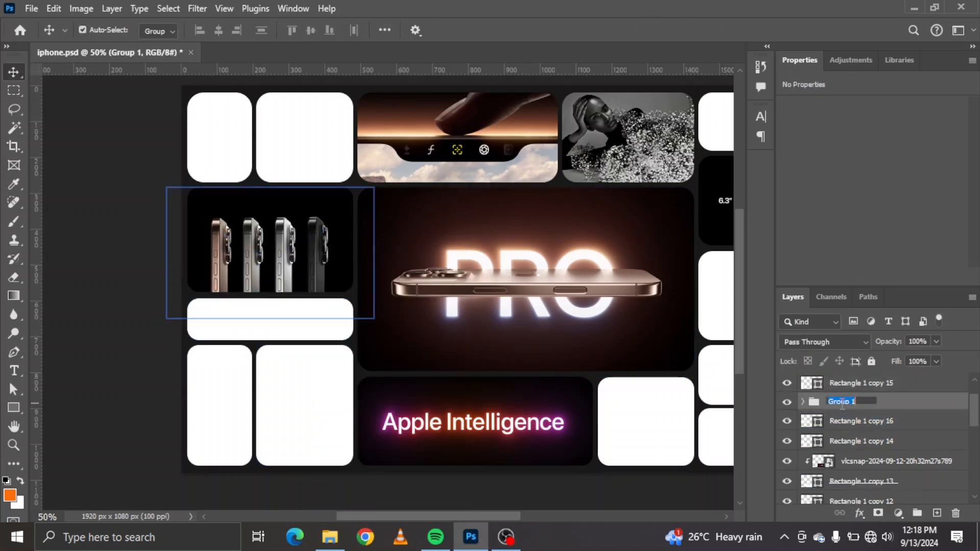
Hide the new finishes group and add the text "Grade 5 titanium with 5 new finishes" over the reference caption
{"action": "left_click", "coordinate": [787, 402]}
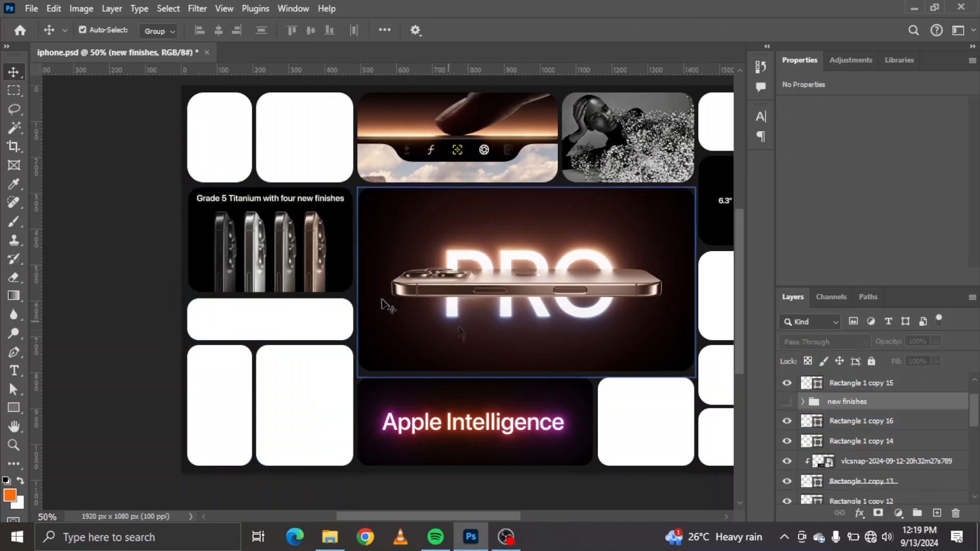
{"action": "key", "text": "t"}
{"action": "left_click", "coordinate": [201, 214]}
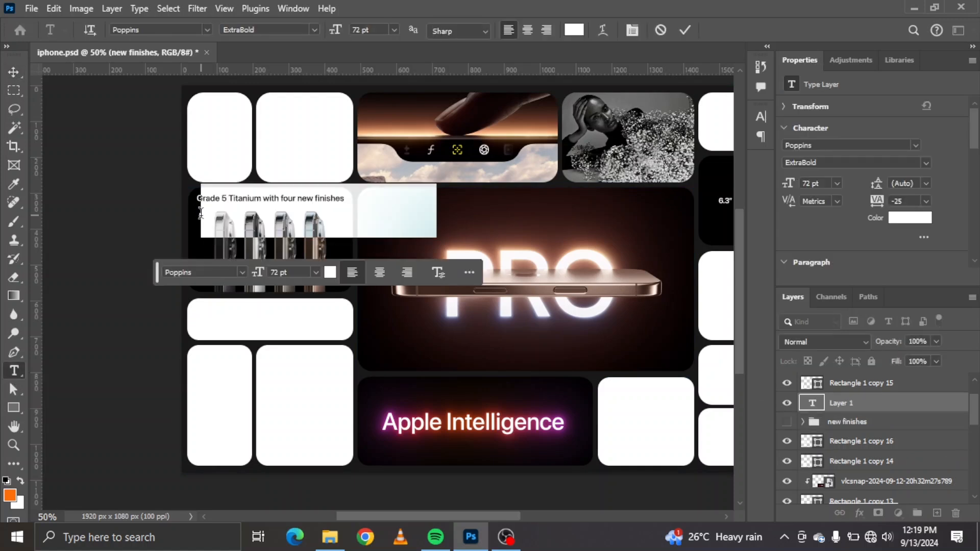
{"action": "type", "text": "GRG"}
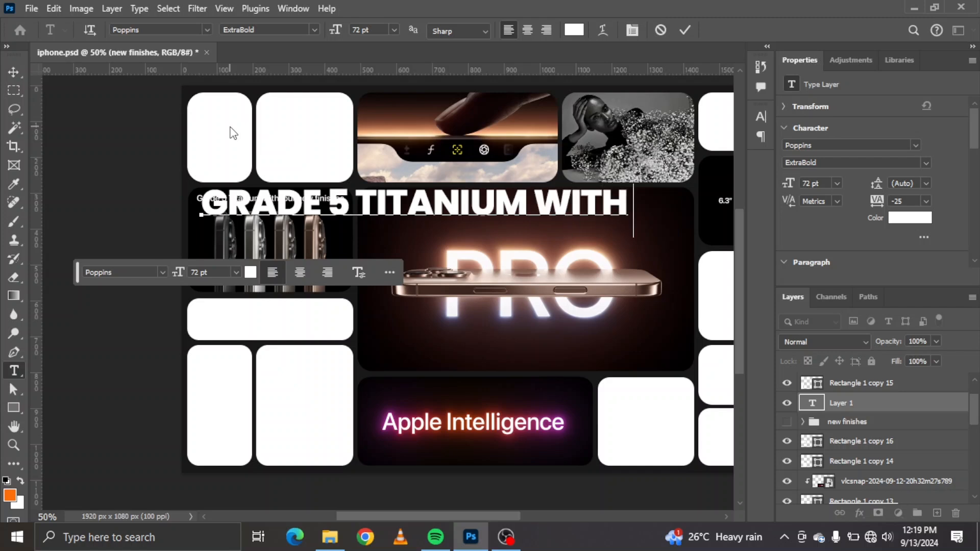
{"action": "left_click", "coordinate": [20, 67]}
Set the titanium caption to Poppins Regular at 14 pt and move it just below the reference caption
{"action": "left_click", "coordinate": [837, 183]}
{"action": "left_click", "coordinate": [827, 329]}
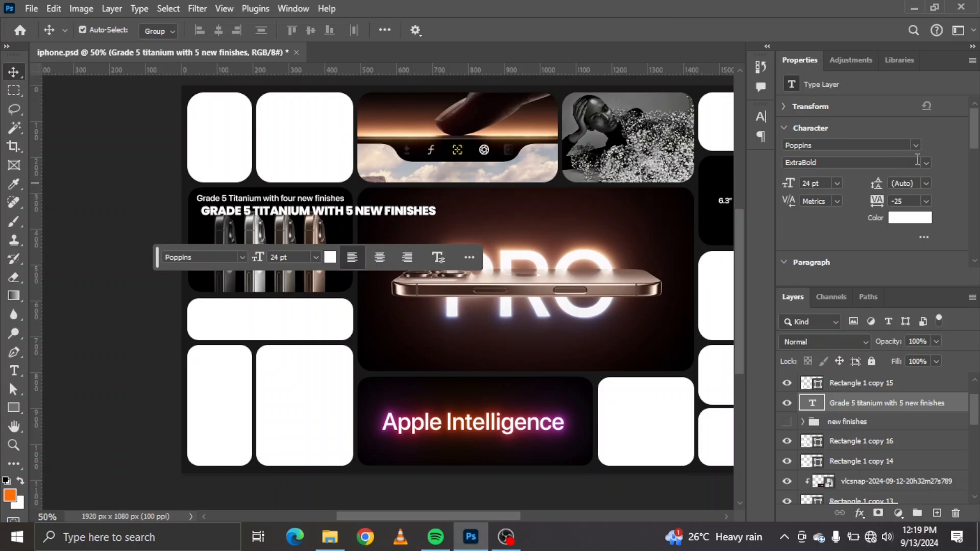
{"action": "left_click", "coordinate": [918, 162]}
{"action": "left_click", "coordinate": [807, 288]}
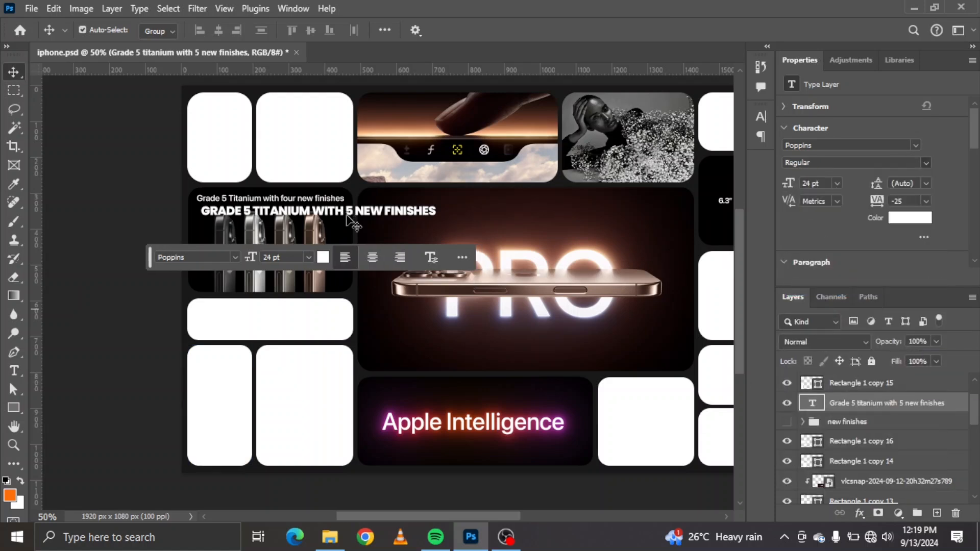
{"action": "left_click", "coordinate": [837, 183]}
{"action": "left_click", "coordinate": [827, 301]}
{"action": "left_click_drag", "start_coordinate": [253, 218], "coordinate": [250, 212]}
Turn off All Caps for the titanium caption, set its size to 16 pt, and move it over the reference caption
{"action": "left_click", "coordinate": [761, 116]}
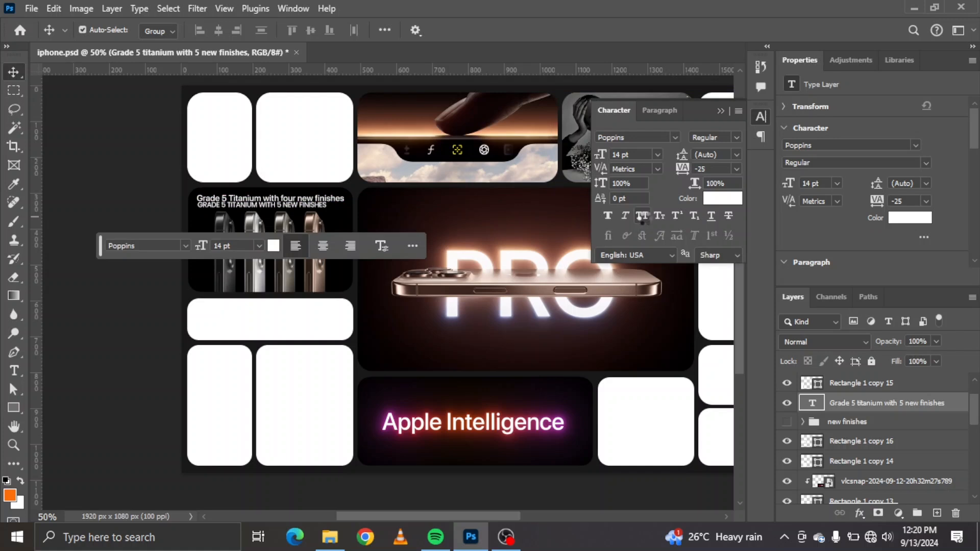
{"action": "left_click", "coordinate": [658, 154]}
{"action": "left_click", "coordinate": [637, 286]}
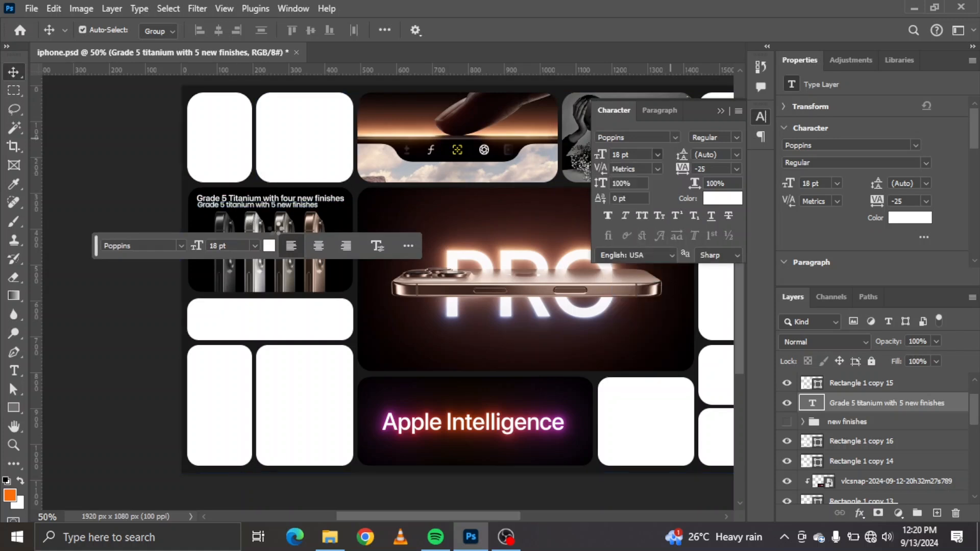
{"action": "left_click", "coordinate": [658, 155]}
{"action": "left_click", "coordinate": [636, 274]}
{"action": "left_click_drag", "start_coordinate": [327, 207], "coordinate": [322, 204]}
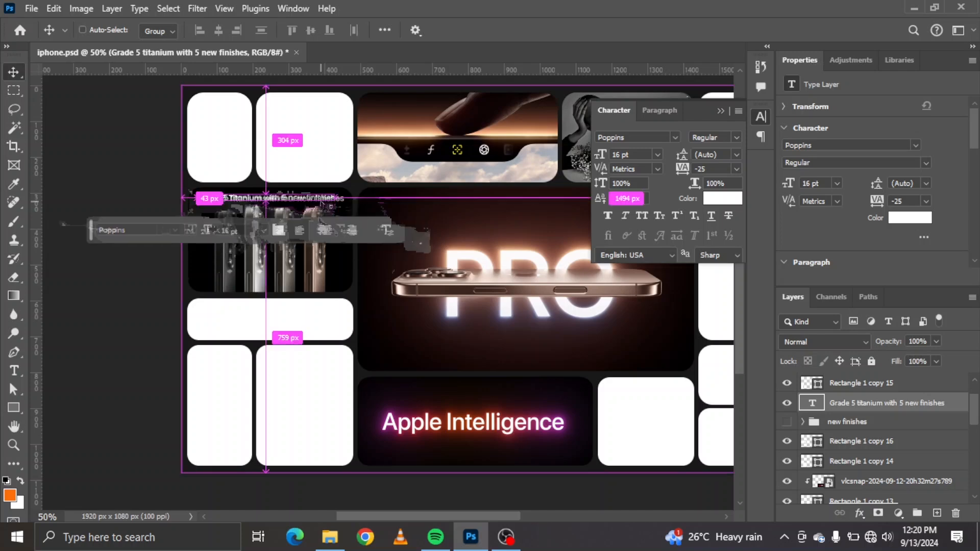
Set the titanium caption's weight to Medium and its tracking to 0, and position it near the top of the phones tile
{"action": "key", "text": "ctrl+plus"}
{"action": "key", "text": "ctrl+plus"}
{"action": "left_click", "coordinate": [731, 137]}
{"action": "left_click", "coordinate": [720, 296]}
{"action": "left_click", "coordinate": [737, 168]}
{"action": "left_click", "coordinate": [710, 283]}
{"action": "scroll", "coordinate": [266, 92], "scroll_direction": "left", "scroll_amount": 3}
{"action": "mouse_move", "coordinate": [197, 102]}
{"action": "left_mouse_down"}
{"action": "mouse_move", "coordinate": [200, 118]}
{"action": "mouse_move", "coordinate": [189, 111]}
{"action": "mouse_move", "coordinate": [197, 108]}
{"action": "left_mouse_up"}
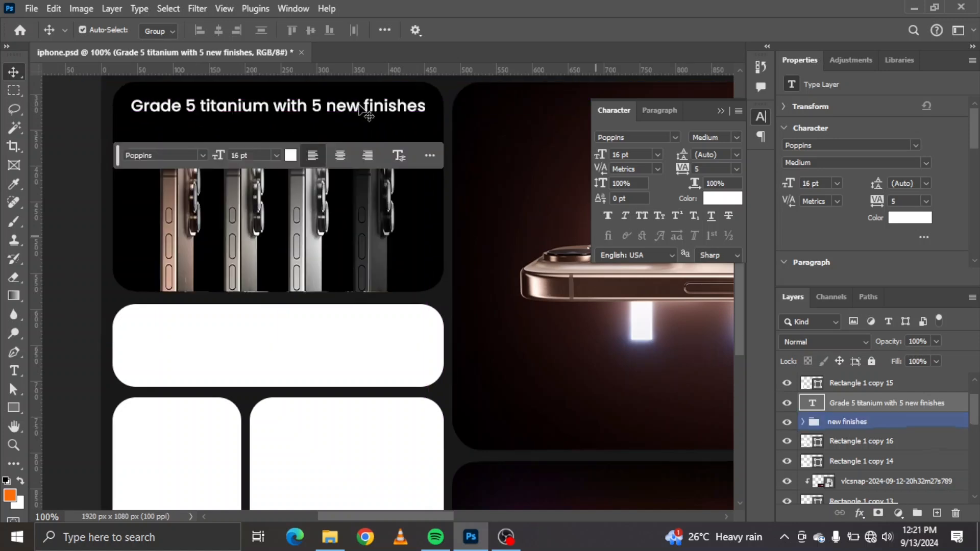
{"action": "left_click", "coordinate": [737, 168]}
{"action": "left_click", "coordinate": [720, 267]}
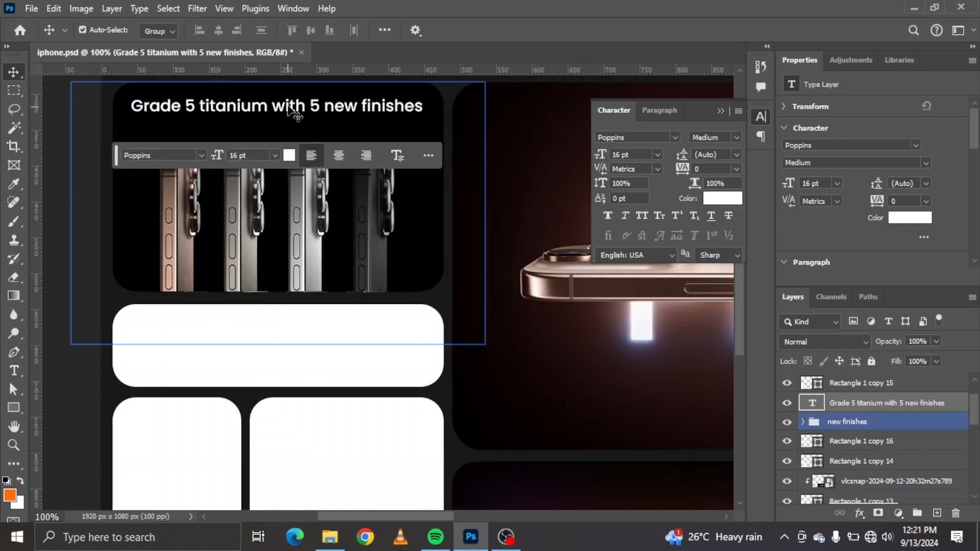
Change "titanium" to "Titanium" in the phones tile caption and shift the caption slightly down within the tile
{"action": "left_click", "coordinate": [787, 423]}
{"action": "left_click", "coordinate": [787, 424]}
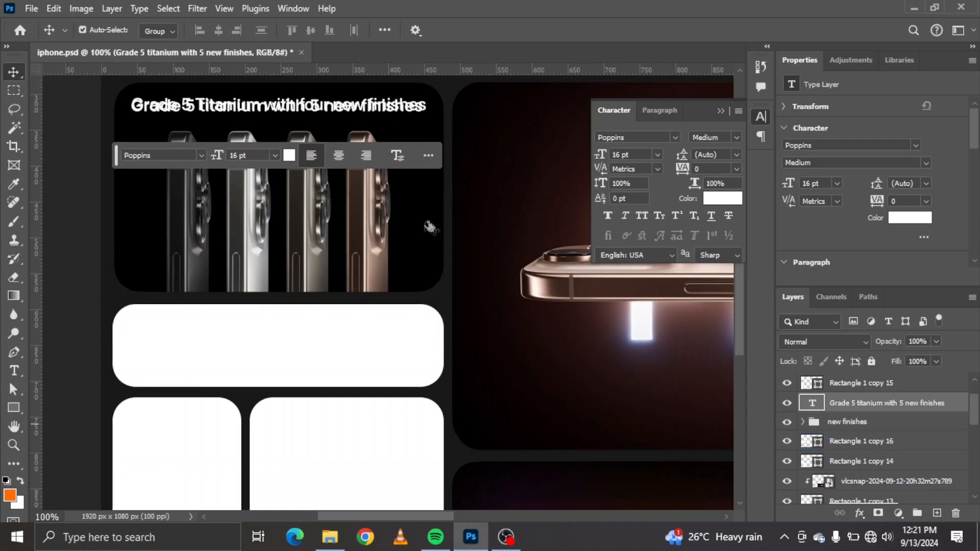
{"action": "double_click", "coordinate": [206, 108]}
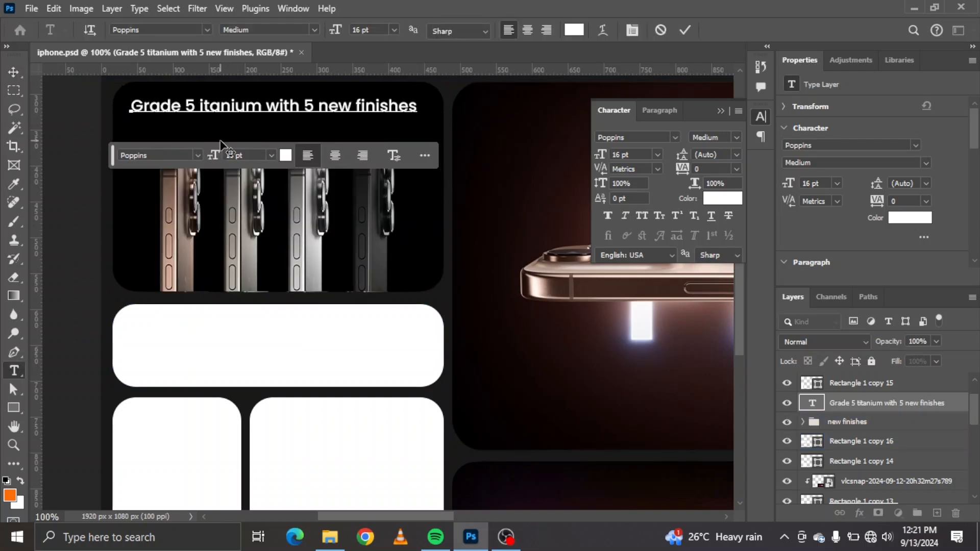
{"action": "left_click", "coordinate": [13, 71]}
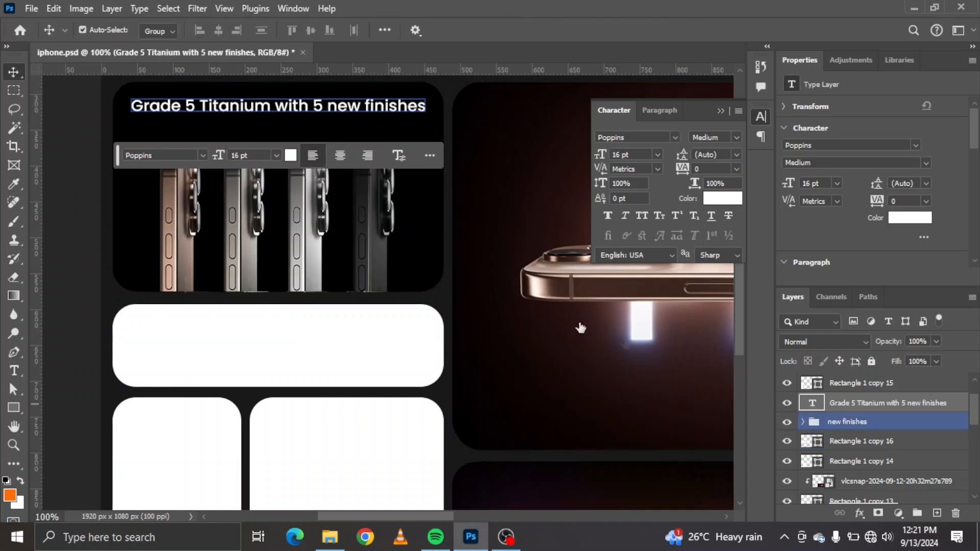
{"action": "left_click_drag", "start_coordinate": [303, 104], "coordinate": [304, 107]}
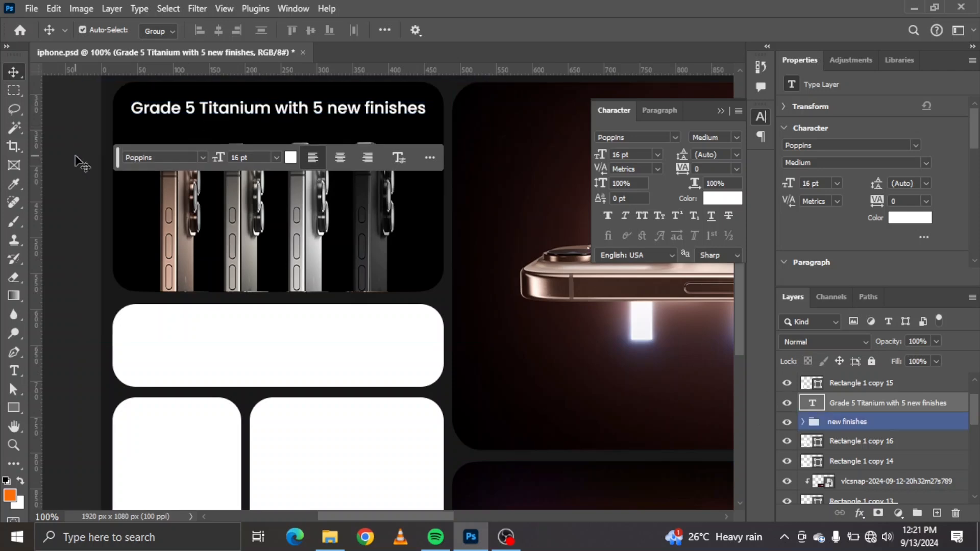
{"action": "left_click", "coordinate": [77, 158]}
Move the "Grade 5 Titanium with 5 new finishes" text layer into the new finishes group
{"action": "key", "text": "ctrl+minus"}
{"action": "key", "text": "ctrl+minus"}
{"action": "scroll", "coordinate": [386, 223], "scroll_direction": "right", "scroll_amount": 5}
{"action": "scroll", "coordinate": [387, 223], "scroll_direction": "left", "scroll_amount": 3}
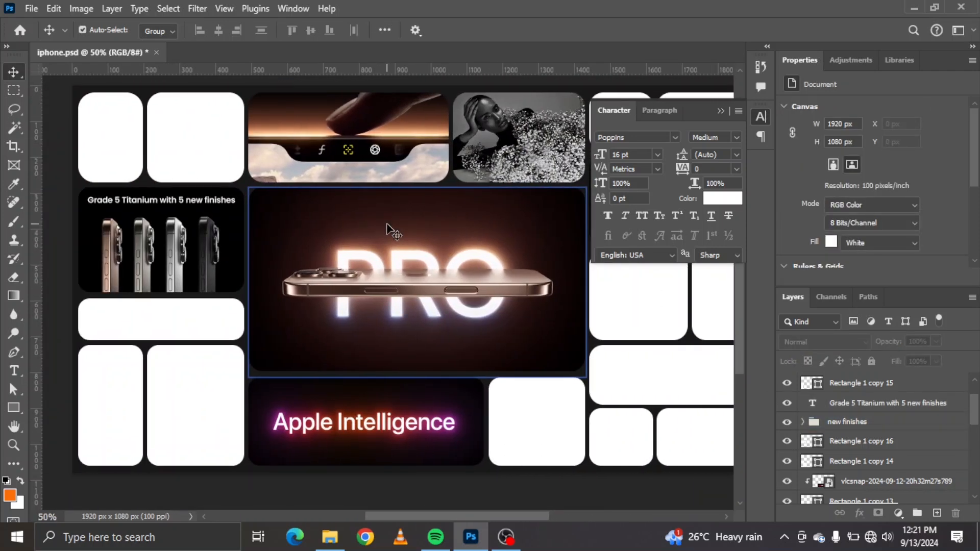
{"action": "left_click", "coordinate": [187, 406]}
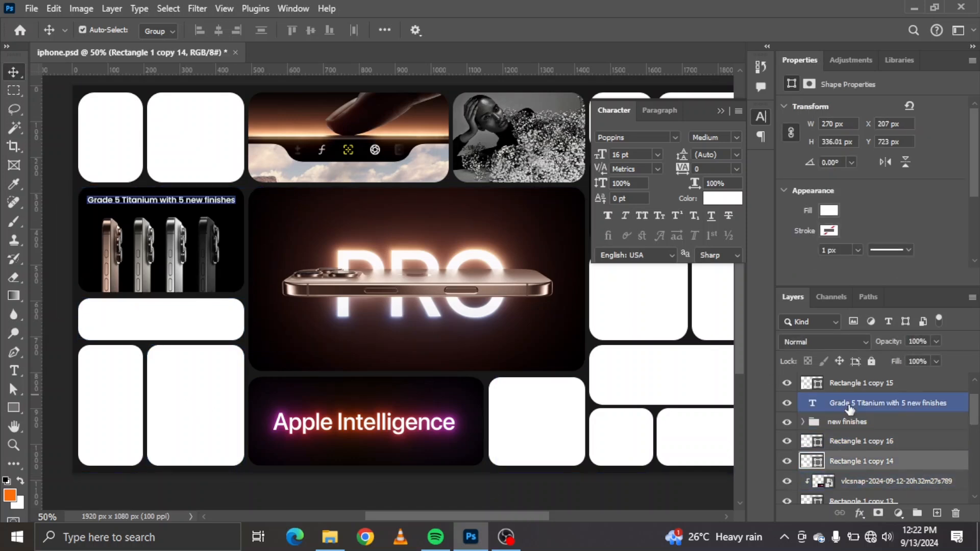
{"action": "left_click_drag", "start_coordinate": [849, 406], "coordinate": [841, 424]}
Examine the reference beneath the white tiles below the phones tile and look through the image folder for matching pictures
{"action": "left_click", "coordinate": [787, 442]}
{"action": "left_click", "coordinate": [787, 442]}
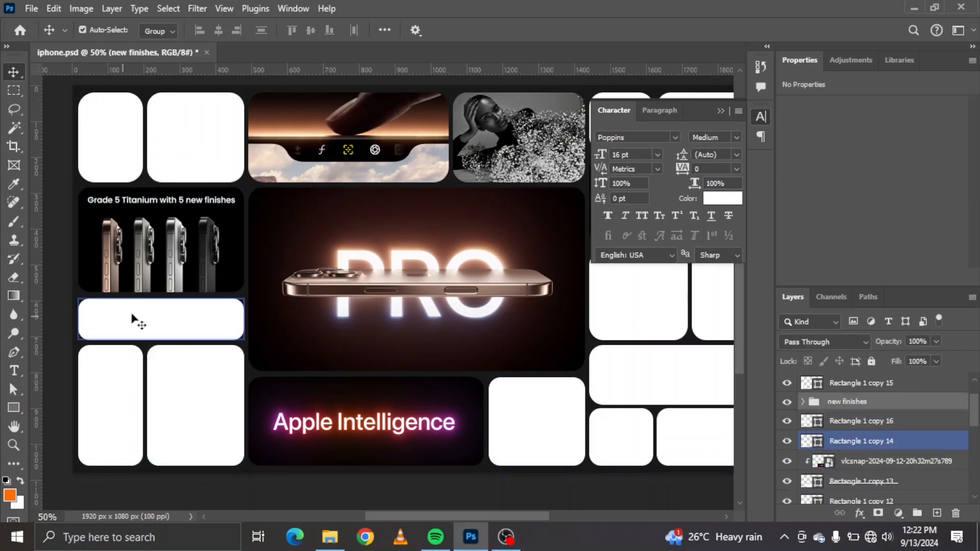
{"action": "left_click", "coordinate": [131, 317]}
{"action": "left_click", "coordinate": [787, 422]}
{"action": "left_click", "coordinate": [787, 422]}
{"action": "left_click", "coordinate": [786, 386]}
{"action": "left_click", "coordinate": [787, 386]}
{"action": "left_click", "coordinate": [787, 383]}
{"action": "left_click", "coordinate": [787, 383]}
{"action": "left_click", "coordinate": [329, 536]}
{"action": "scroll", "coordinate": [752, 347], "scroll_direction": "up", "scroll_amount": 2}
{"action": "scroll", "coordinate": [752, 348], "scroll_direction": "down", "scroll_amount": 2}
{"action": "left_click", "coordinate": [471, 542]}
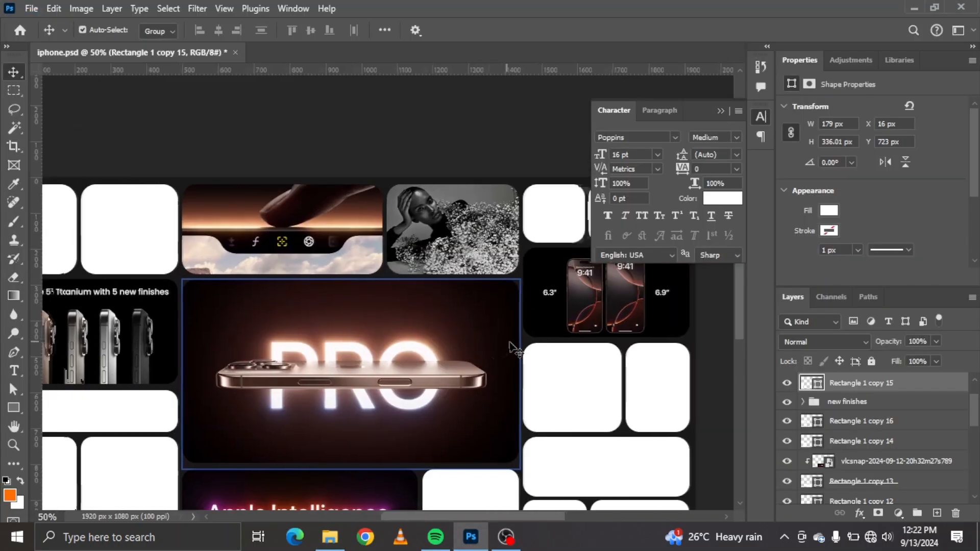
Examine the reference beneath the two white tiles under the 6.3" and 6.9" phone size tile
{"action": "scroll", "coordinate": [509, 346], "scroll_direction": "right", "scroll_amount": 5}
{"action": "scroll", "coordinate": [383, 372], "scroll_direction": "down", "scroll_amount": 2}
{"action": "left_click", "coordinate": [278, 317]}
{"action": "left_click", "coordinate": [786, 496]}
{"action": "left_click", "coordinate": [787, 494]}
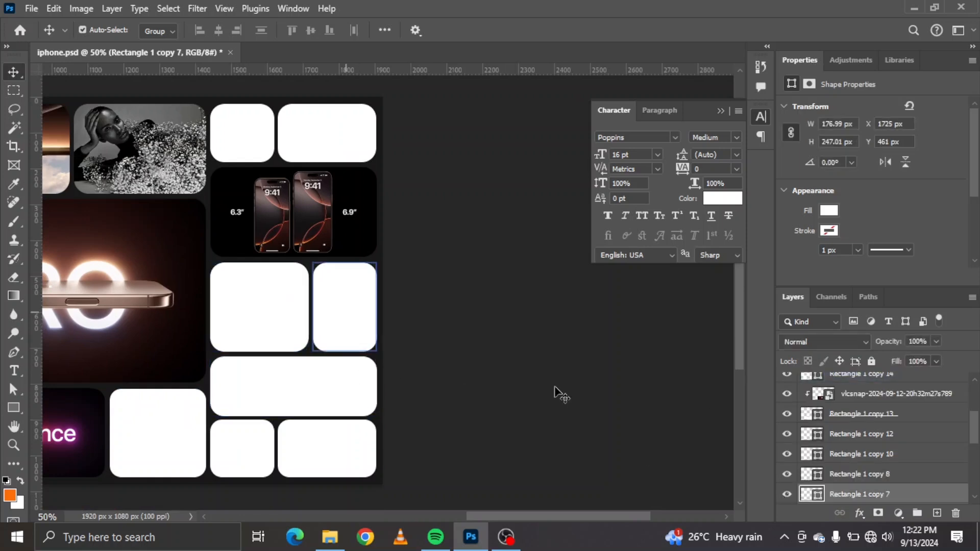
{"action": "left_click", "coordinate": [812, 474]}
{"action": "left_click", "coordinate": [786, 475]}
{"action": "left_click", "coordinate": [787, 474]}
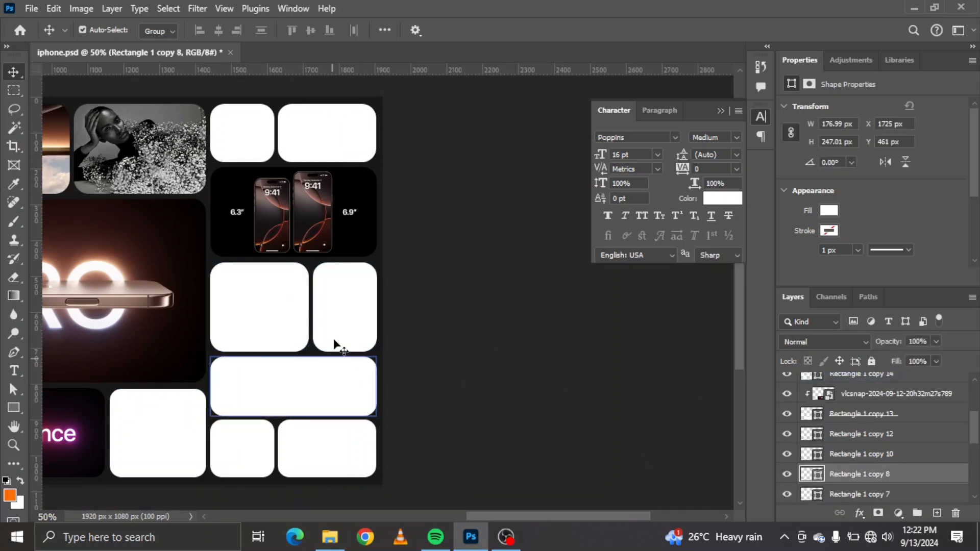
Place the "2x Faster ray tracing" image over the narrow tile under the phone sizes, about 465 px wide, and clip it to the tile
{"action": "left_click", "coordinate": [330, 538]}
{"action": "left_click_drag", "start_coordinate": [342, 450], "coordinate": [470, 462]}
{"action": "left_click_drag", "start_coordinate": [478, 543], "coordinate": [349, 321]}
{"action": "left_click_drag", "start_coordinate": [221, 97], "coordinate": [236, 364]}
{"action": "left_click_drag", "start_coordinate": [237, 403], "coordinate": [370, 298]}
{"action": "left_click_drag", "start_coordinate": [344, 376], "coordinate": [343, 356]}
{"action": "key", "text": "Return"}
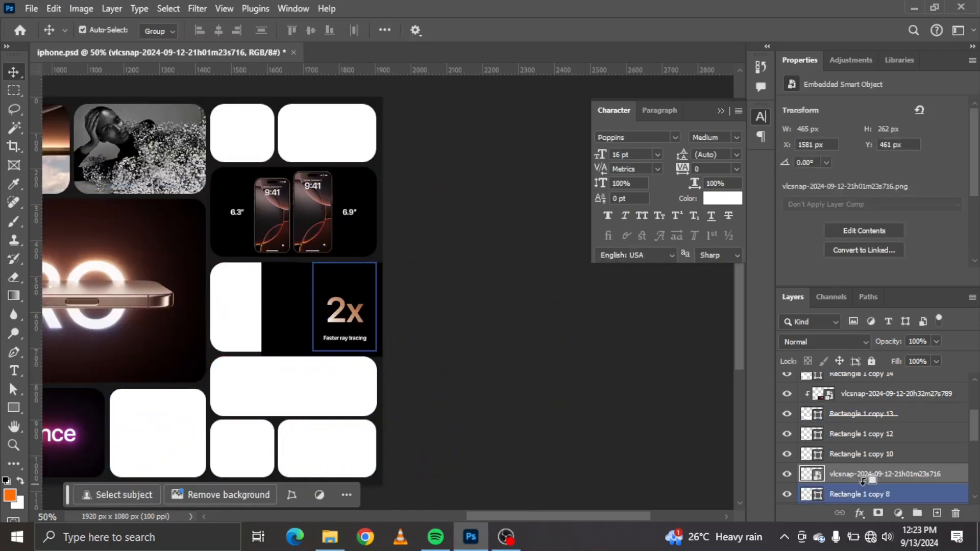
{"action": "left_click", "coordinate": [871, 483], "text": "alt"}
{"action": "mouse_move", "coordinate": [346, 306]}
{"action": "left_mouse_down"}
{"action": "mouse_move", "coordinate": [345, 295]}
{"action": "mouse_move", "coordinate": [351, 304]}
{"action": "left_mouse_up"}
Fill the ray tracing tile's rectangle with black (000000)
{"action": "left_click", "coordinate": [352, 349]}
{"action": "left_click", "coordinate": [829, 210]}
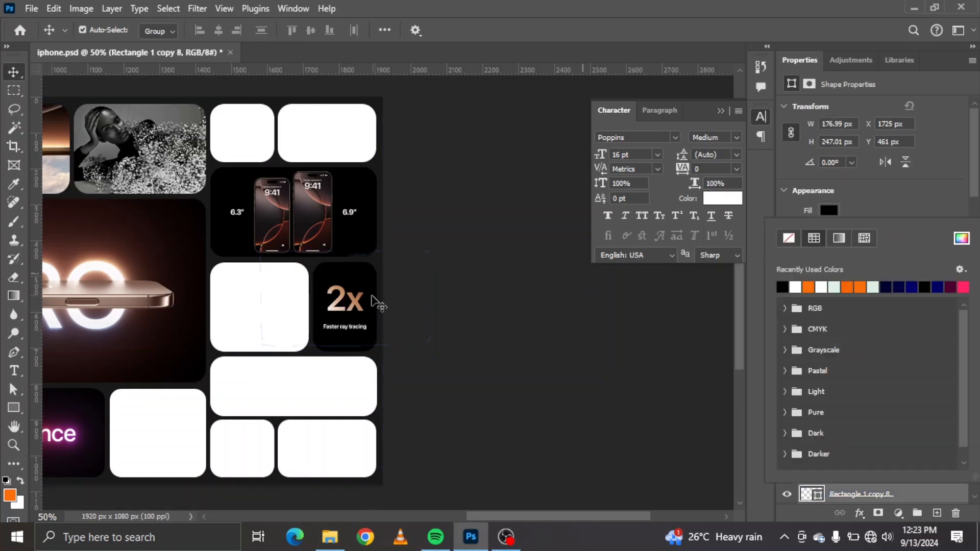
{"action": "left_click", "coordinate": [378, 305]}
{"action": "left_click", "coordinate": [360, 347]}
{"action": "double_click", "coordinate": [810, 497]}
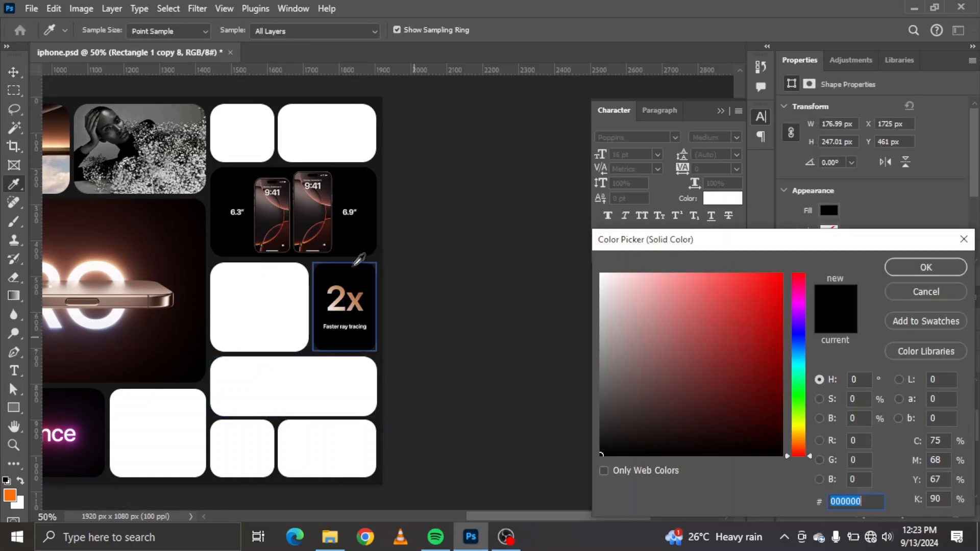
{"action": "left_click", "coordinate": [924, 278]}
{"action": "left_click", "coordinate": [452, 359]}
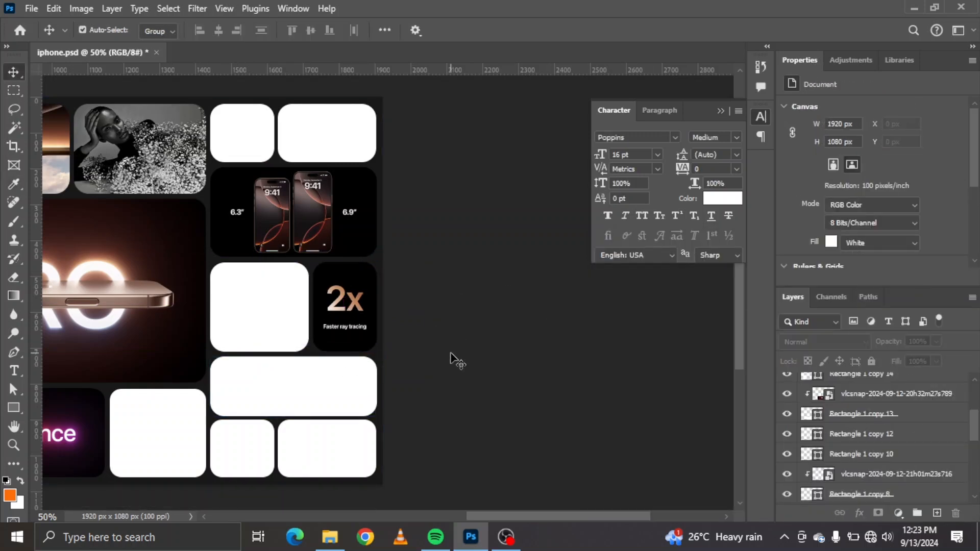
Group the ray tracing image with its rectangle and name the group "ray tracing"
{"action": "left_click", "coordinate": [297, 396]}
{"action": "left_click", "coordinate": [861, 432]}
{"action": "left_click", "coordinate": [860, 417], "text": "shift"}
{"action": "key", "text": "ctrl+g"}
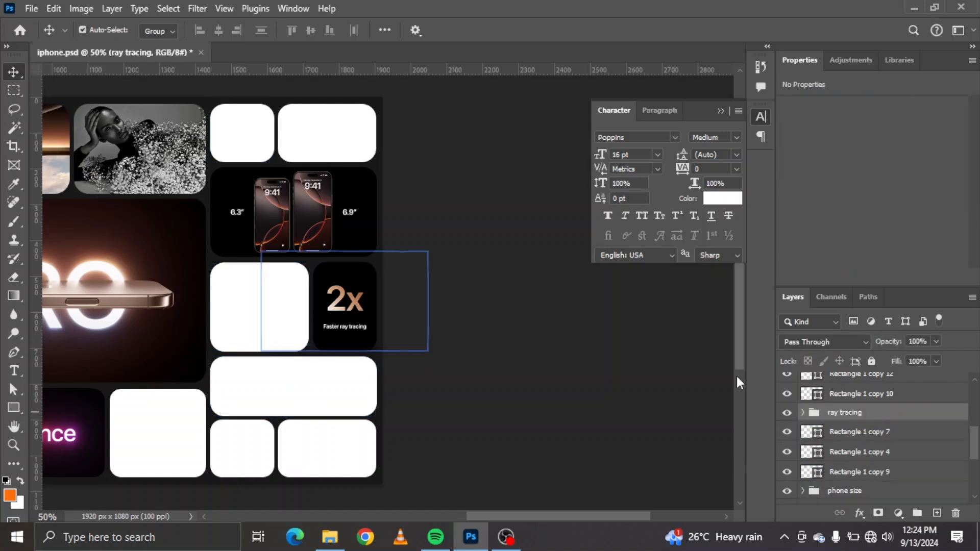
Examine the reference beneath the remaining white tiles around the ray tracing tile and beside Apple Intelligence
{"action": "left_click", "coordinate": [297, 321]}
{"action": "left_click", "coordinate": [321, 405]}
{"action": "left_click", "coordinate": [787, 472]}
{"action": "left_click", "coordinate": [787, 472]}
{"action": "left_click", "coordinate": [242, 449]}
{"action": "left_click", "coordinate": [787, 472]}
{"action": "left_click", "coordinate": [787, 472]}
{"action": "left_click", "coordinate": [786, 452]}
{"action": "left_click", "coordinate": [327, 449]}
{"action": "left_click", "coordinate": [787, 384]}
{"action": "left_click", "coordinate": [787, 384]}
{"action": "left_click", "coordinate": [182, 413]}
{"action": "left_click", "coordinate": [337, 404]}
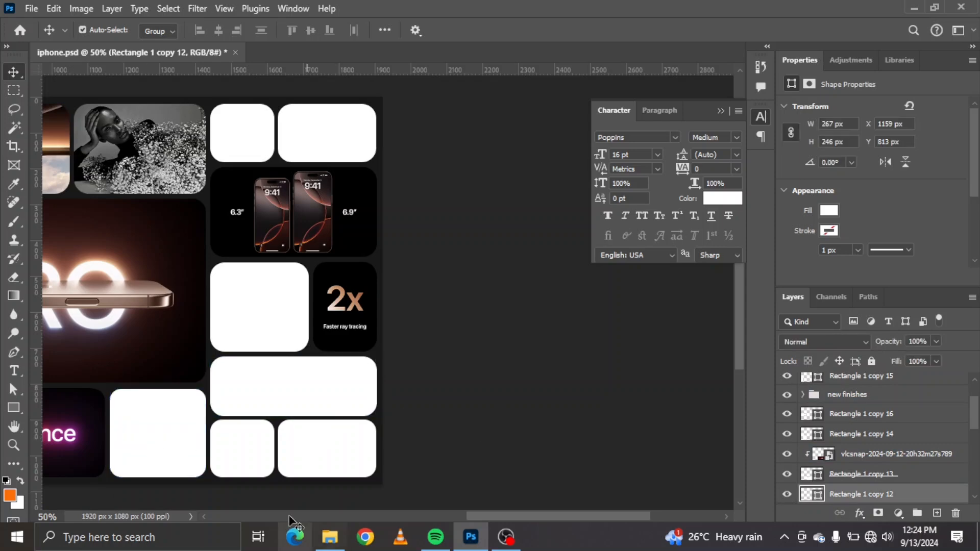
Place the A18 Pro chip image over the white tile beside Apple Intelligence, about 508 px wide
{"action": "left_click", "coordinate": [330, 537]}
{"action": "left_click_drag", "start_coordinate": [508, 348], "coordinate": [220, 462]}
{"action": "left_click_drag", "start_coordinate": [212, 94], "coordinate": [183, 382]}
{"action": "key", "text": "Return"}
Group the Apple Intelligence image with its rectangle and name the group "apple inteligence"
{"action": "left_click", "coordinate": [877, 476]}
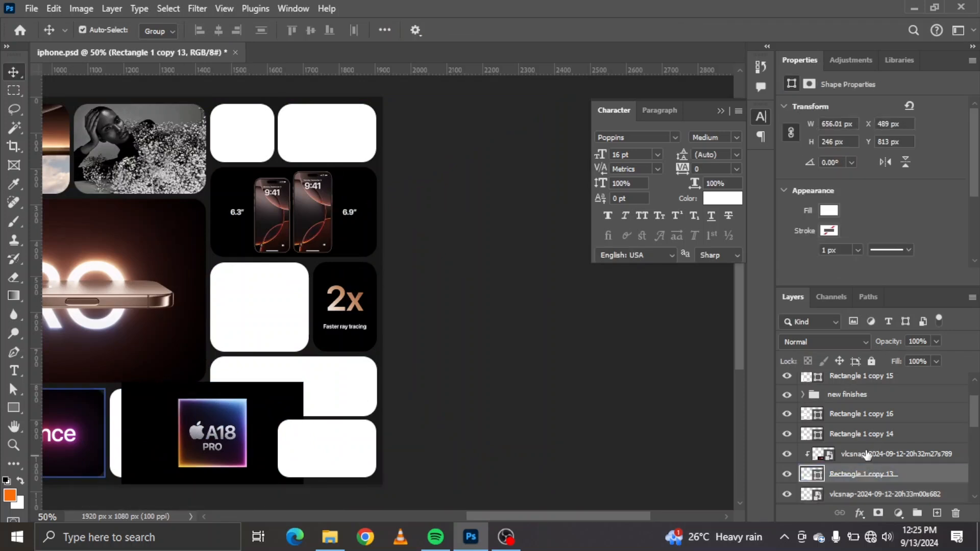
{"action": "key", "text": "ctrl+g"}
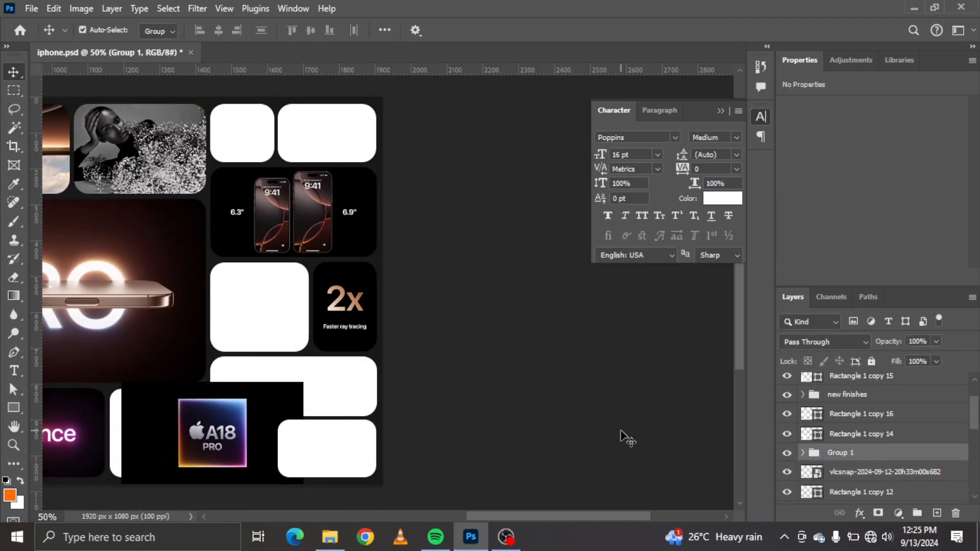
{"action": "scroll", "coordinate": [627, 439], "scroll_direction": "left", "scroll_amount": 5}
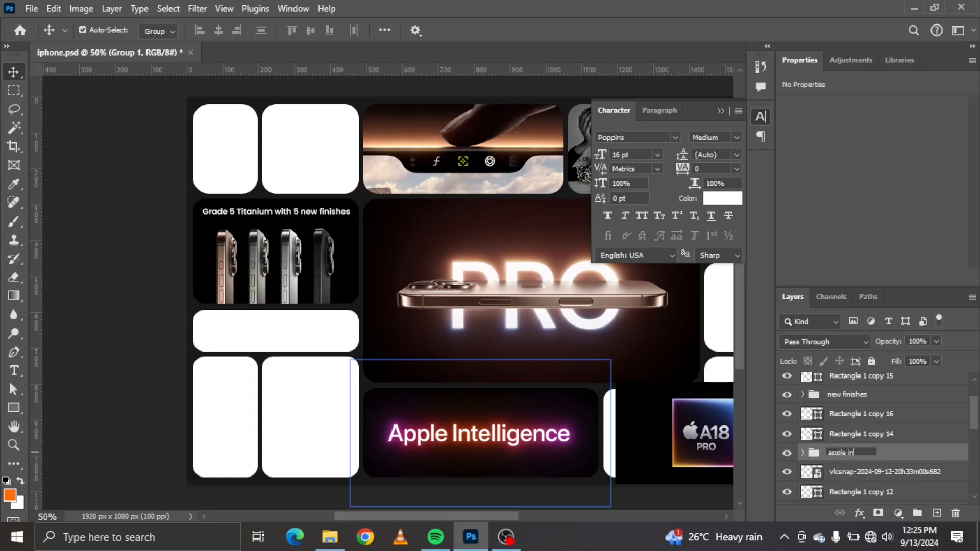
{"action": "scroll", "coordinate": [678, 500], "scroll_direction": "right", "scroll_amount": 6}
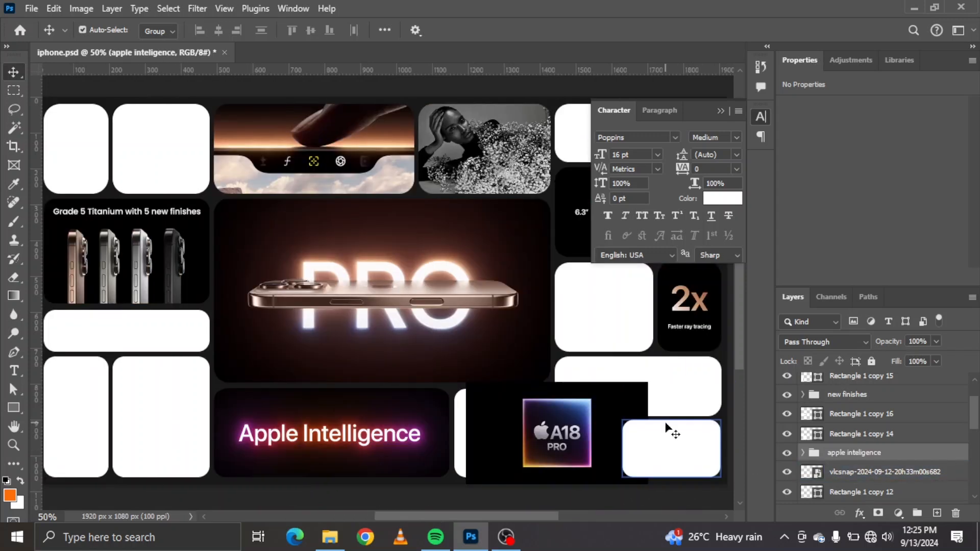
Clip the A18 Pro image to its rectangle and centre the chip in the tile
{"action": "left_click", "coordinate": [879, 472]}
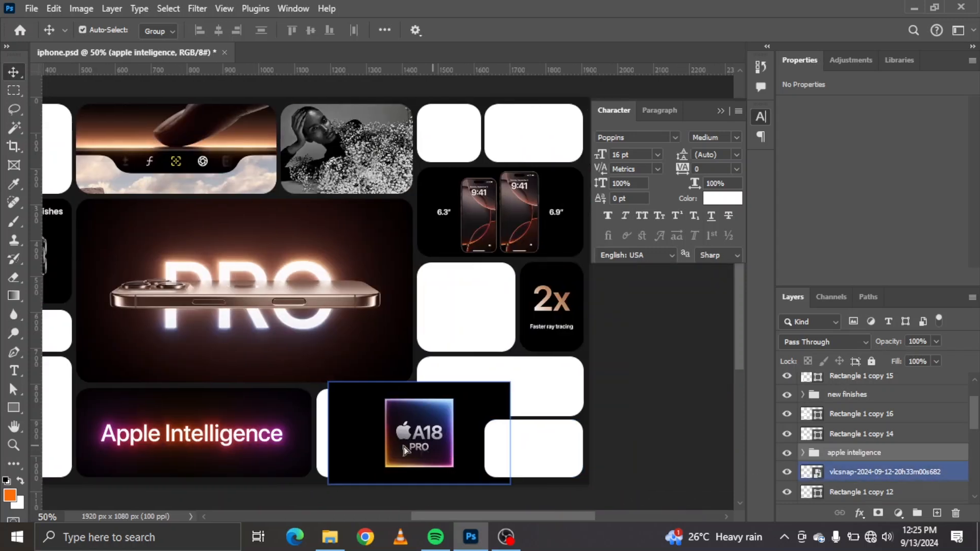
{"action": "left_click", "coordinate": [861, 480], "text": "alt"}
{"action": "left_click_drag", "start_coordinate": [360, 438], "coordinate": [362, 437]}
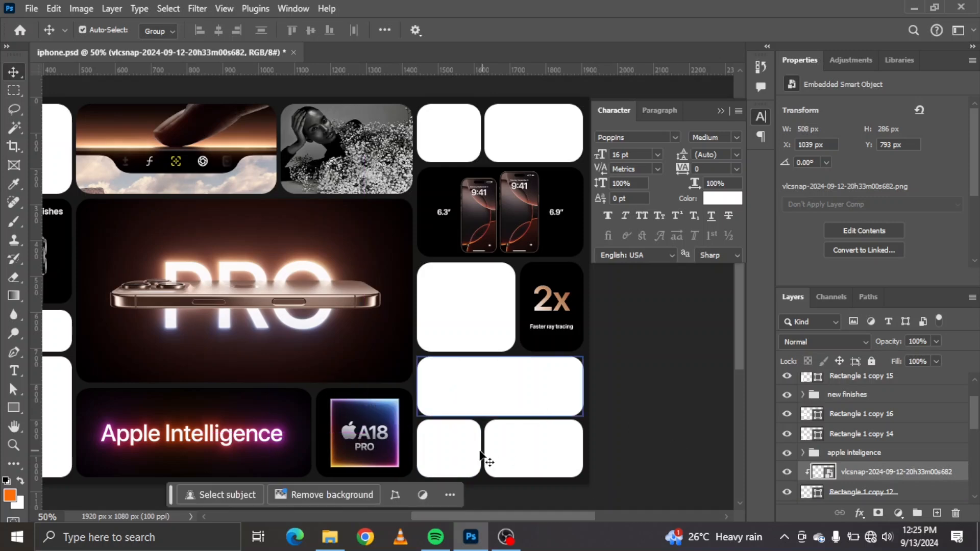
Place the Titanium lettering image over the wide tile below the phones, about 436 px wide, and clip it to the tile
{"action": "scroll", "coordinate": [501, 393], "scroll_direction": "left", "scroll_amount": 5}
{"action": "left_click", "coordinate": [148, 342]}
{"action": "left_click", "coordinate": [785, 423]}
{"action": "left_click", "coordinate": [787, 423]}
{"action": "left_click", "coordinate": [330, 537]}
{"action": "left_click_drag", "start_coordinate": [349, 366], "coordinate": [314, 309]}
{"action": "left_click_drag", "start_coordinate": [398, 97], "coordinate": [398, 362]}
{"action": "left_click_drag", "start_coordinate": [379, 409], "coordinate": [137, 316]}
{"action": "left_click_drag", "start_coordinate": [158, 396], "coordinate": [157, 359]}
{"action": "left_click_drag", "start_coordinate": [175, 323], "coordinate": [166, 338]}
{"action": "key", "text": "Return"}
{"action": "key", "text": "ctrl+alt+g"}
Fill the Titanium tile with the dark colour sampled from its image and group both layers as "titanium"
{"action": "double_click", "coordinate": [229, 330]}
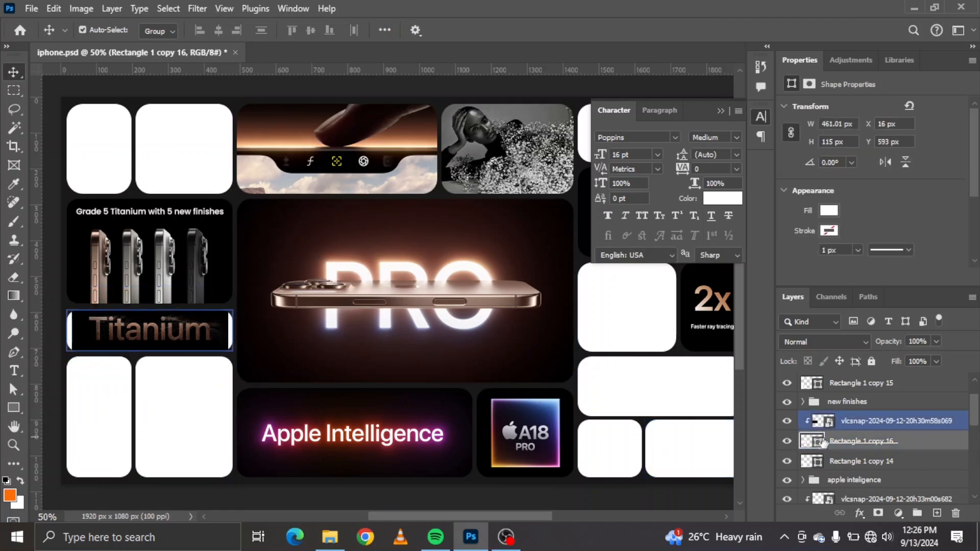
{"action": "left_click", "coordinate": [199, 348]}
{"action": "left_click", "coordinate": [926, 267]}
{"action": "left_click", "coordinate": [438, 279]}
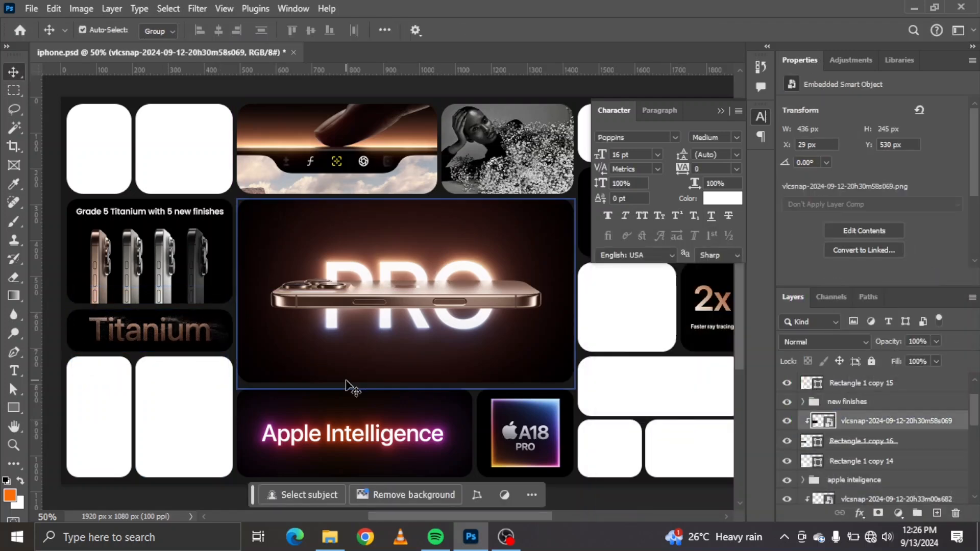
{"action": "left_click", "coordinate": [863, 440], "text": "shift"}
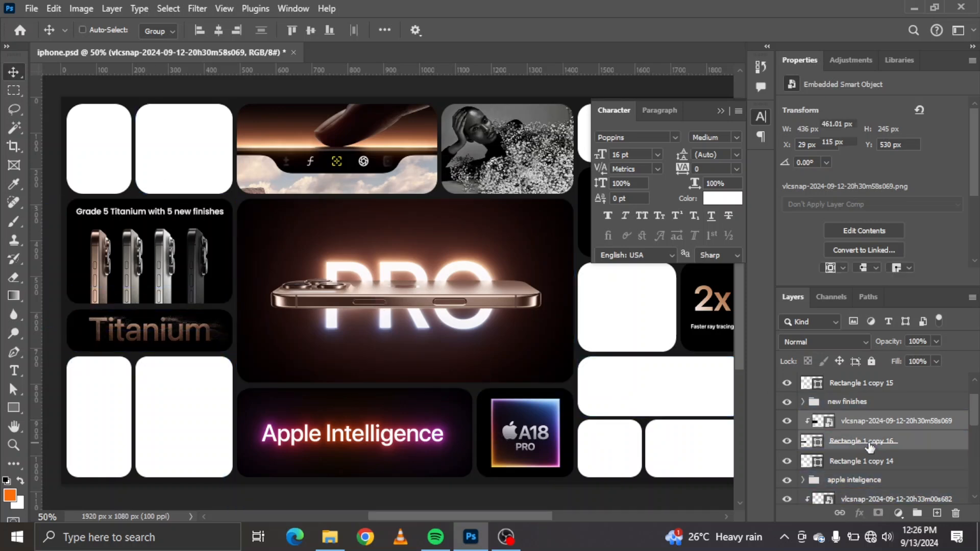
{"action": "key", "text": "ctrl+g"}
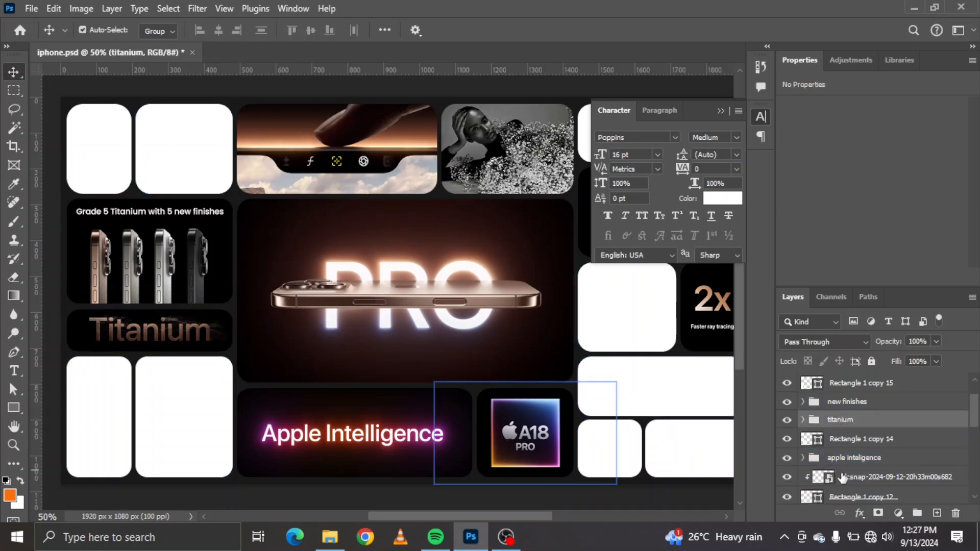
Place the design-apple-vision-pro image over the white tile beside the ray tracing tile, about 669 px wide
{"action": "scroll", "coordinate": [431, 321], "scroll_direction": "right", "scroll_amount": 6}
{"action": "left_click", "coordinate": [432, 320]}
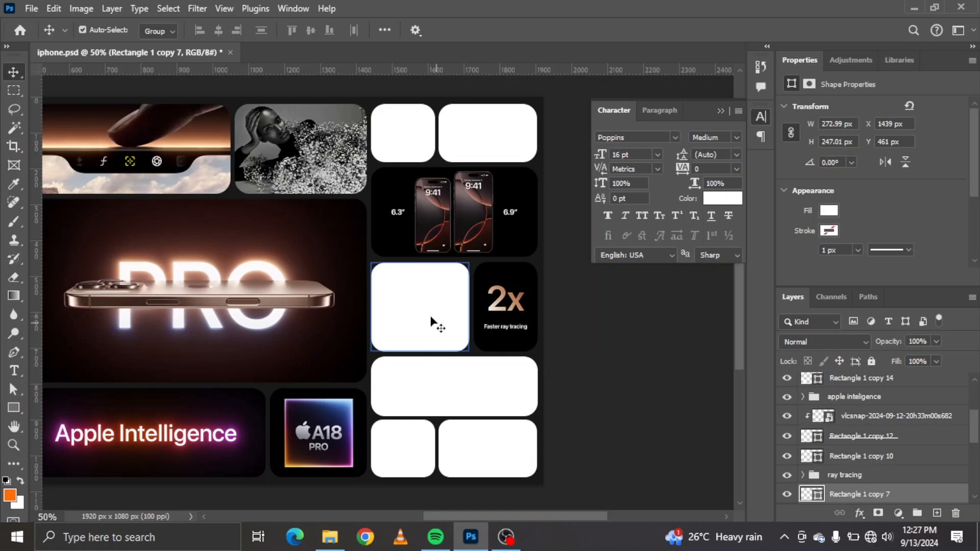
{"action": "left_click", "coordinate": [330, 536]}
{"action": "left_click", "coordinate": [59, 332]}
{"action": "left_click_drag", "start_coordinate": [183, 127], "coordinate": [431, 389]}
{"action": "left_click_drag", "start_coordinate": [293, 371], "coordinate": [293, 345]}
{"action": "left_click_drag", "start_coordinate": [321, 299], "coordinate": [448, 325]}
{"action": "key", "text": "Return"}
{"action": "scroll", "coordinate": [858, 460], "scroll_direction": "down", "scroll_amount": 2}
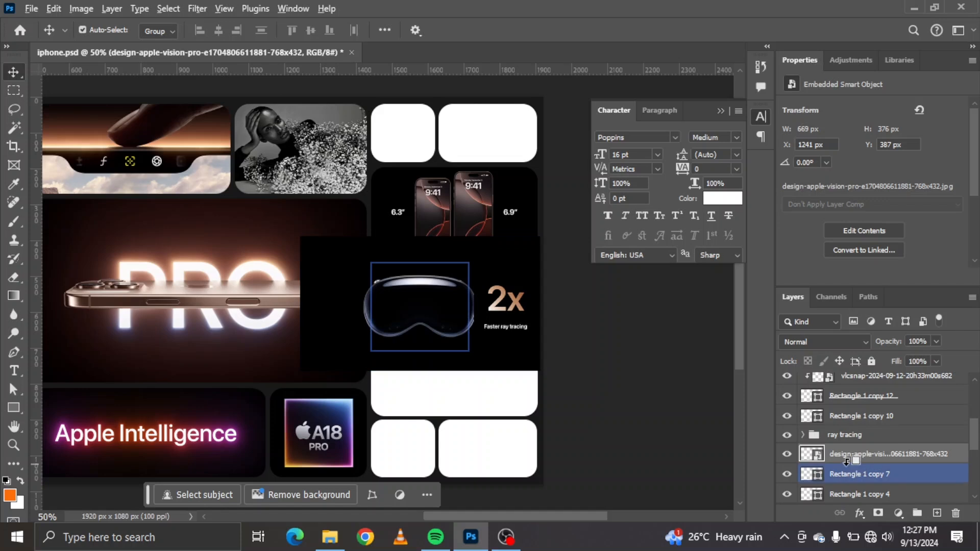
Clip the Vision Pro image to its tile, shrink it so the headset fits, and position it slightly above the tile's centre
{"action": "left_click", "coordinate": [833, 464], "text": "alt"}
{"action": "key", "text": "ctrl+t"}
{"action": "left_click_drag", "start_coordinate": [419, 236], "coordinate": [418, 272]}
{"action": "left_click_drag", "start_coordinate": [427, 313], "coordinate": [425, 306]}
{"action": "left_click_drag", "start_coordinate": [417, 357], "coordinate": [420, 351]}
{"action": "key", "text": "Return"}
{"action": "key", "text": "Down"}
{"action": "key", "text": "Down"}
{"action": "key", "text": "Down"}
{"action": "left_click", "coordinate": [471, 312]}
{"action": "left_click_drag", "start_coordinate": [421, 309], "coordinate": [420, 301]}
Fill the Vision Pro tile with black (000000) and group it with its image as "vision pro"
{"action": "left_click", "coordinate": [428, 349]}
{"action": "double_click", "coordinate": [816, 477]}
{"action": "left_click", "coordinate": [523, 279]}
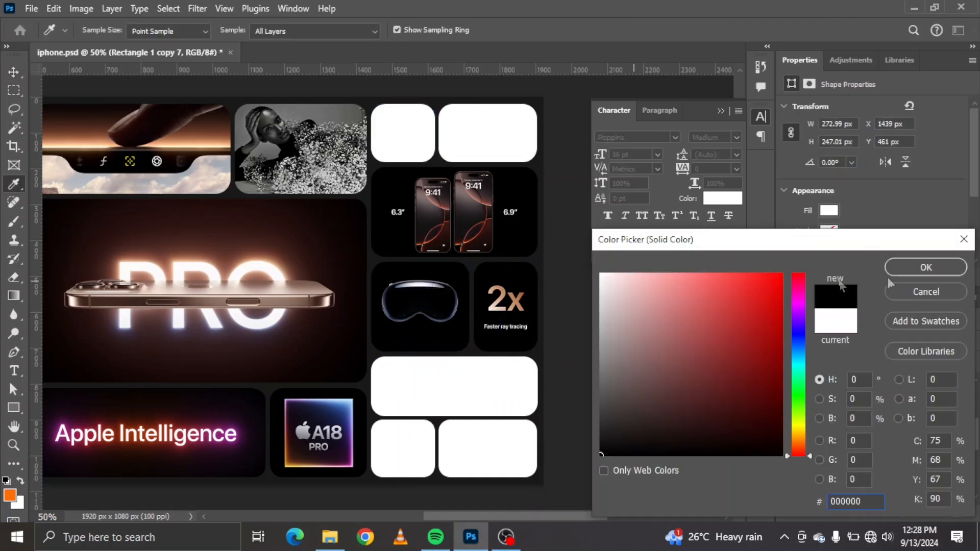
{"action": "left_click", "coordinate": [925, 268]}
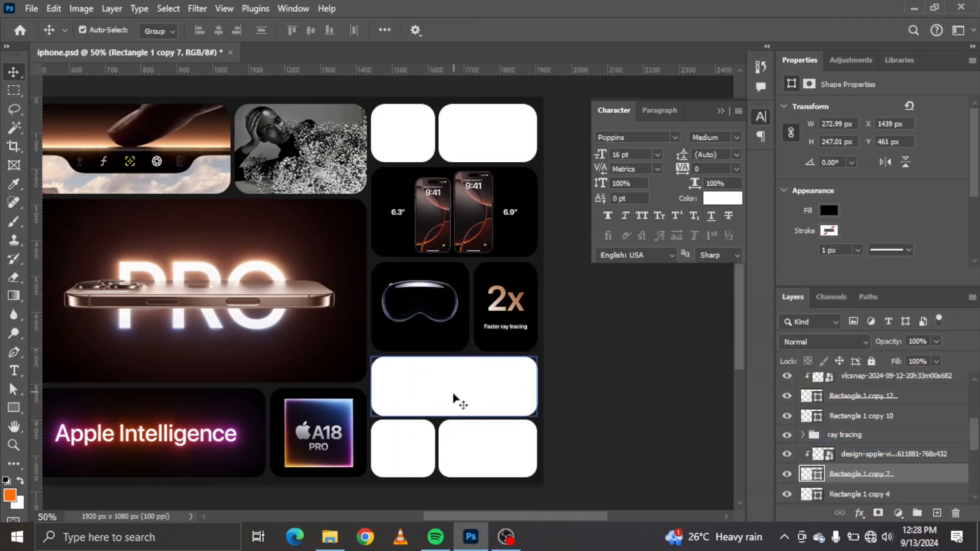
{"action": "left_click", "coordinate": [868, 454], "text": "ctrl"}
{"action": "key", "text": "ctrl+g"}
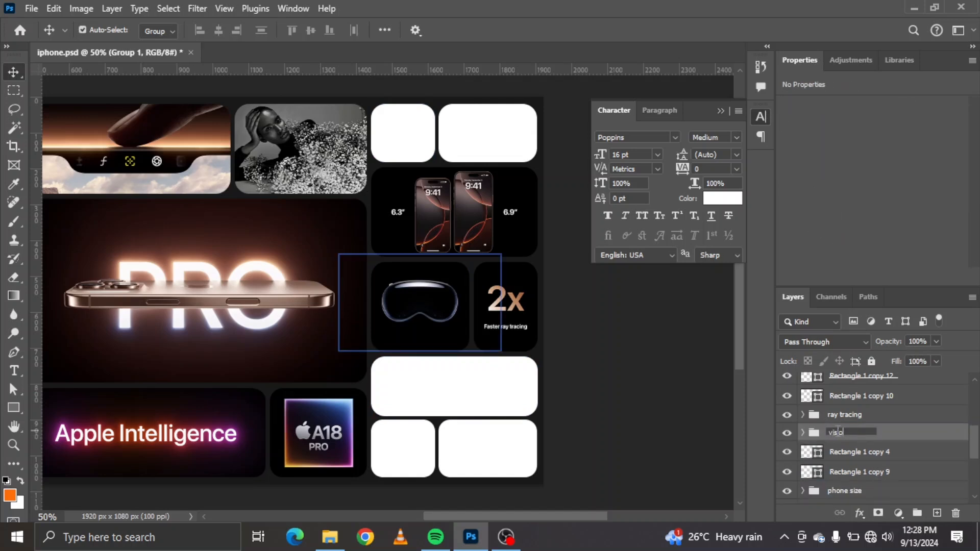
Duplicate the titanium caption outside the new finishes group and move the copy below the headset in the Vision Pro tile
{"action": "scroll", "coordinate": [571, 396], "scroll_direction": "left", "scroll_amount": 5}
{"action": "scroll", "coordinate": [571, 396], "scroll_direction": "right", "scroll_amount": 3}
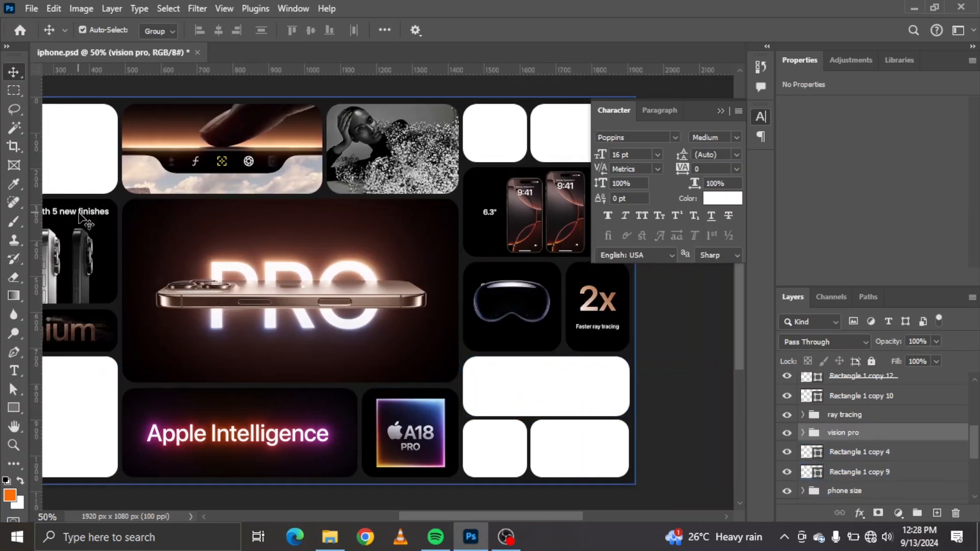
{"action": "left_click", "coordinate": [787, 433]}
{"action": "left_click", "coordinate": [787, 433]}
{"action": "left_click", "coordinate": [94, 217]}
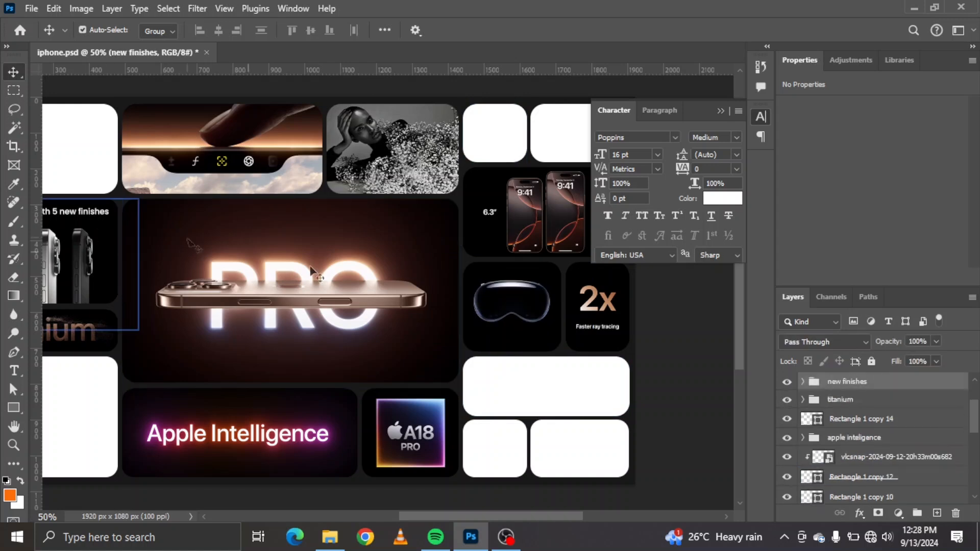
{"action": "left_click", "coordinate": [802, 382]}
{"action": "left_click", "coordinate": [865, 406]}
{"action": "key", "text": "ctrl+j"}
{"action": "left_click", "coordinate": [858, 381]}
{"action": "left_click_drag", "start_coordinate": [857, 382], "coordinate": [857, 392]}
{"action": "left_click_drag", "start_coordinate": [78, 218], "coordinate": [555, 342]}
Rewrite the duplicated titanium caption as two lines, "Spacial audio" and "and video"
{"action": "double_click", "coordinate": [535, 334]}
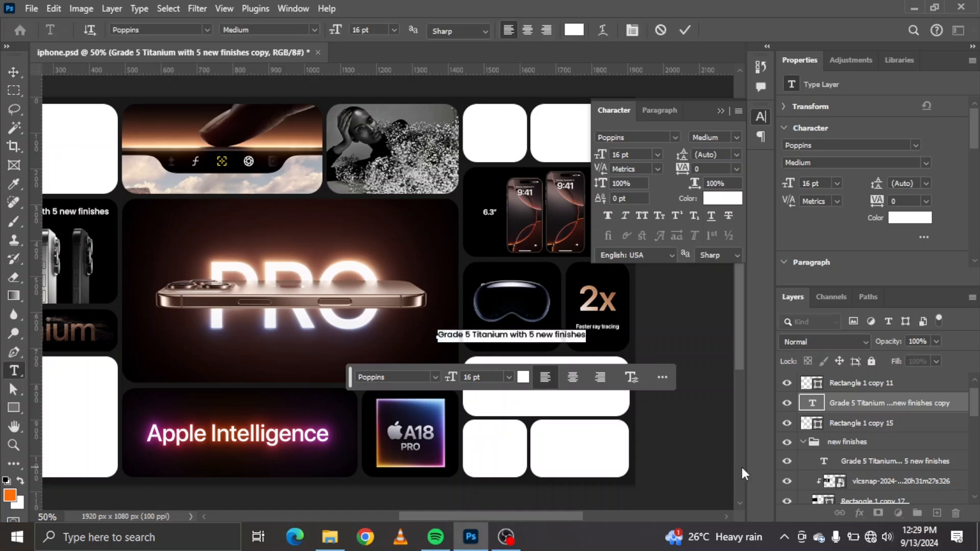
{"action": "type", "text": "Spa"}
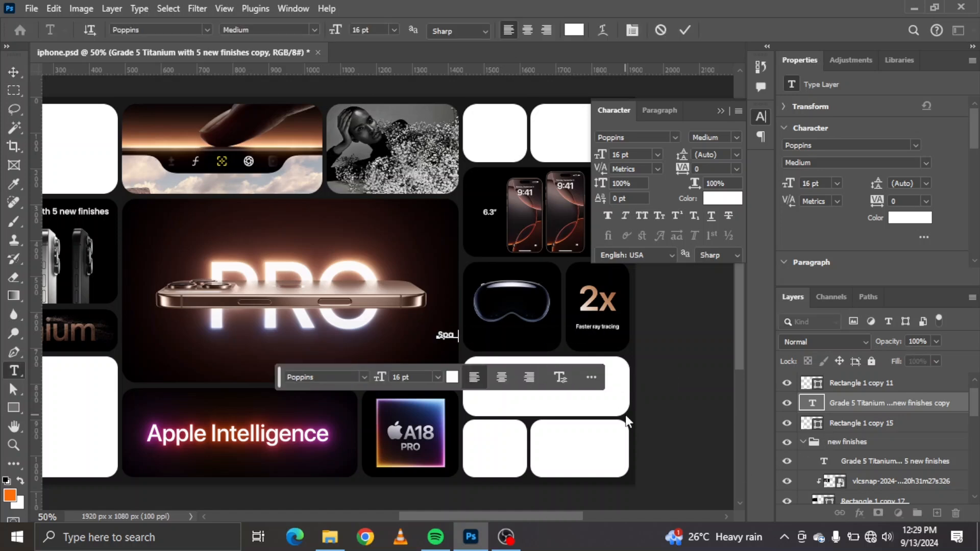
{"action": "type", "text": "cial audio"}
{"action": "key", "text": "Return"}
{"action": "type", "text": "and video"}
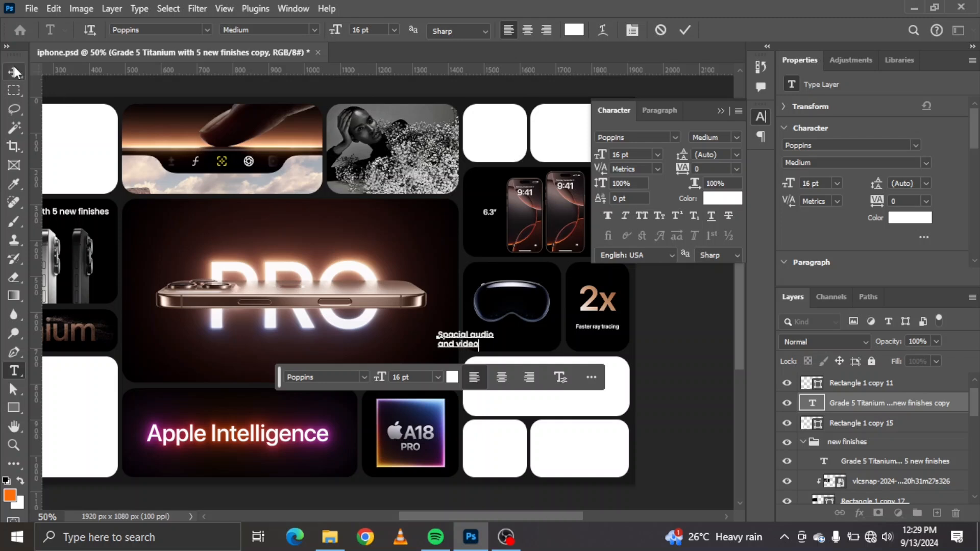
Centre-align the caption, move it beneath the headset and capitalise its words to read "Spacial Audio and Video"
{"action": "left_click", "coordinate": [13, 72]}
{"action": "left_click", "coordinate": [660, 110]}
{"action": "left_click", "coordinate": [626, 136]}
{"action": "left_click_drag", "start_coordinate": [462, 345], "coordinate": [515, 345]}
{"action": "double_click", "coordinate": [520, 341]}
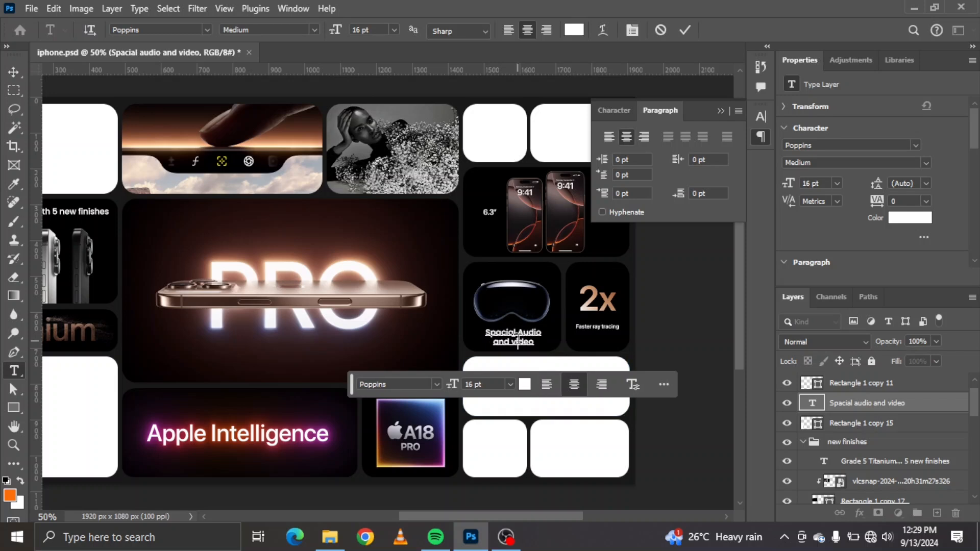
{"action": "left_click", "coordinate": [13, 72]}
Select the headset image inside the vision pro group and nudge it slightly upward to Y 426 px
{"action": "left_click", "coordinate": [691, 360], "text": "ctrl"}
{"action": "left_click", "coordinate": [518, 302], "text": "ctrl"}
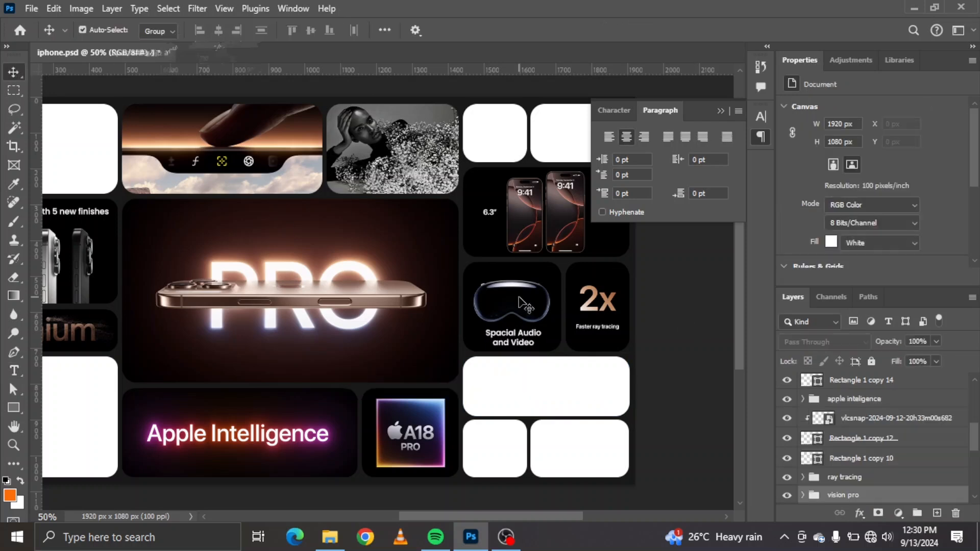
{"action": "left_click", "coordinate": [805, 496]}
{"action": "left_click", "coordinate": [858, 475]}
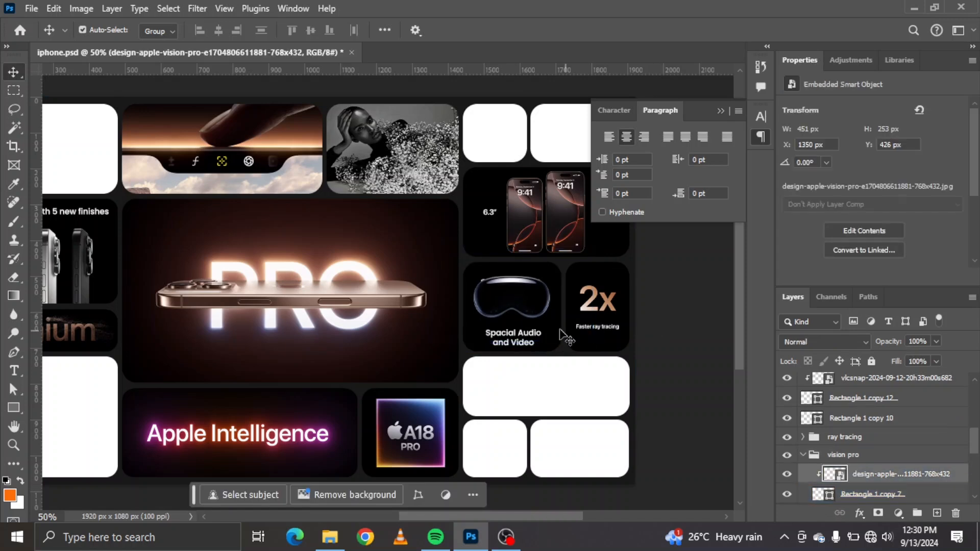
Move the "Spacial Audio and Video" caption into the vision pro group and fine-tune its spacing with the headset image, setting the image at Y 430 px
{"action": "left_click", "coordinate": [522, 339]}
{"action": "mouse_move", "coordinate": [903, 384]}
{"action": "left_mouse_down"}
{"action": "mouse_move", "coordinate": [895, 487]}
{"action": "mouse_move", "coordinate": [935, 426]}
{"action": "mouse_move", "coordinate": [898, 416]}
{"action": "mouse_move", "coordinate": [850, 460]}
{"action": "mouse_move", "coordinate": [870, 519]}
{"action": "mouse_move", "coordinate": [872, 465]}
{"action": "mouse_move", "coordinate": [866, 494]}
{"action": "left_mouse_up"}
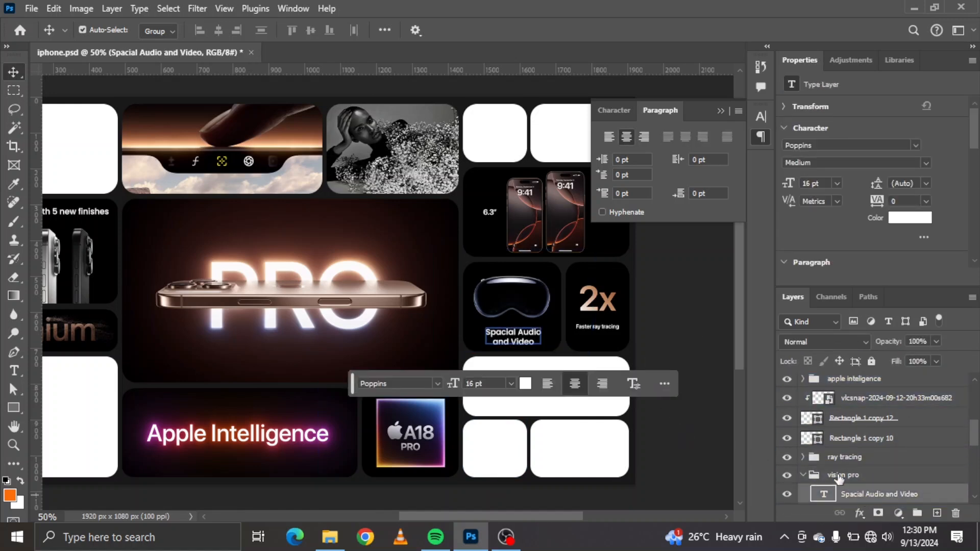
{"action": "scroll", "coordinate": [868, 483], "scroll_direction": "down", "scroll_amount": 1}
{"action": "left_click", "coordinate": [869, 477]}
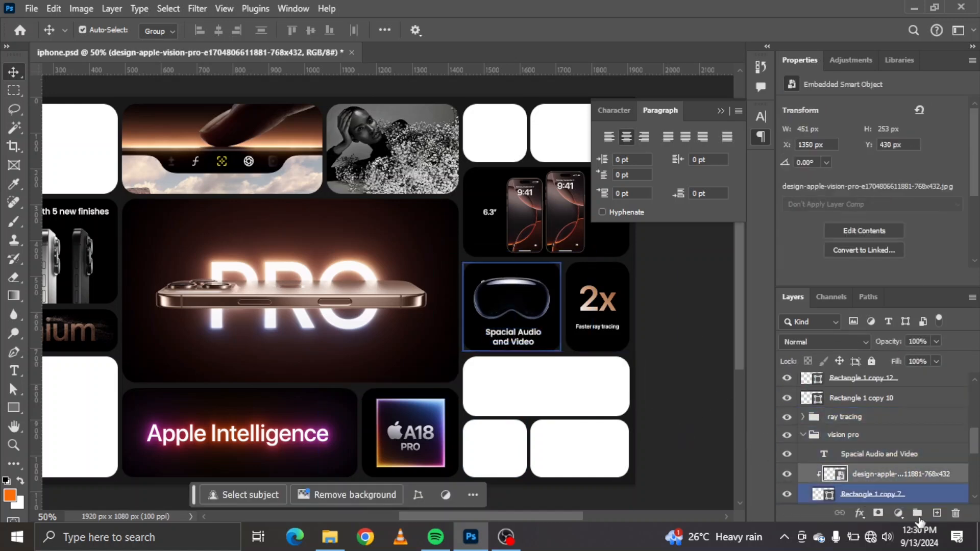
{"action": "left_click", "coordinate": [878, 454]}
{"action": "left_click", "coordinate": [496, 327]}
{"action": "left_click", "coordinate": [659, 336]}
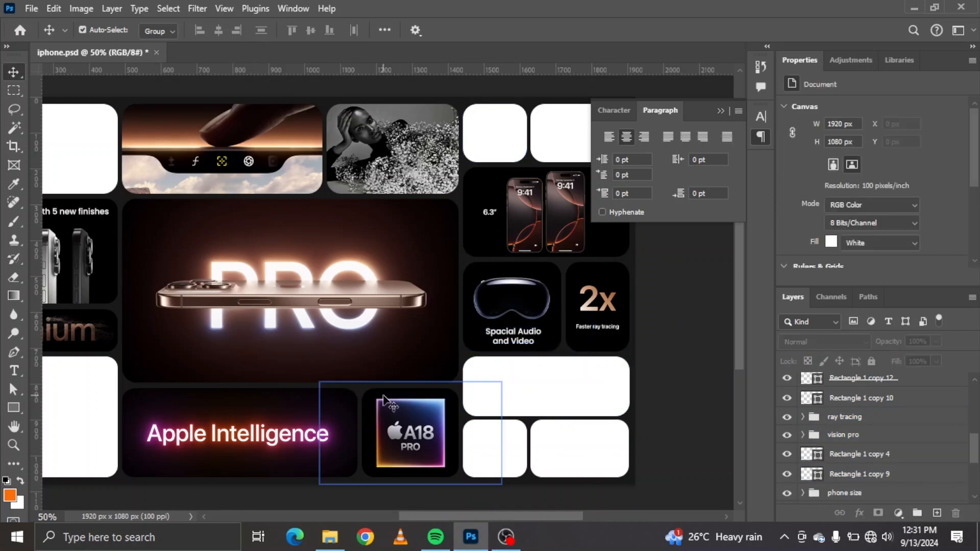
Examine which rectangle layers match the white tiles on the left side of the grid and what the reference shows beneath them
{"action": "scroll", "coordinate": [388, 409], "scroll_direction": "left", "scroll_amount": 5}
{"action": "left_click", "coordinate": [326, 158]}
{"action": "left_click", "coordinate": [787, 495]}
{"action": "left_click", "coordinate": [787, 494]}
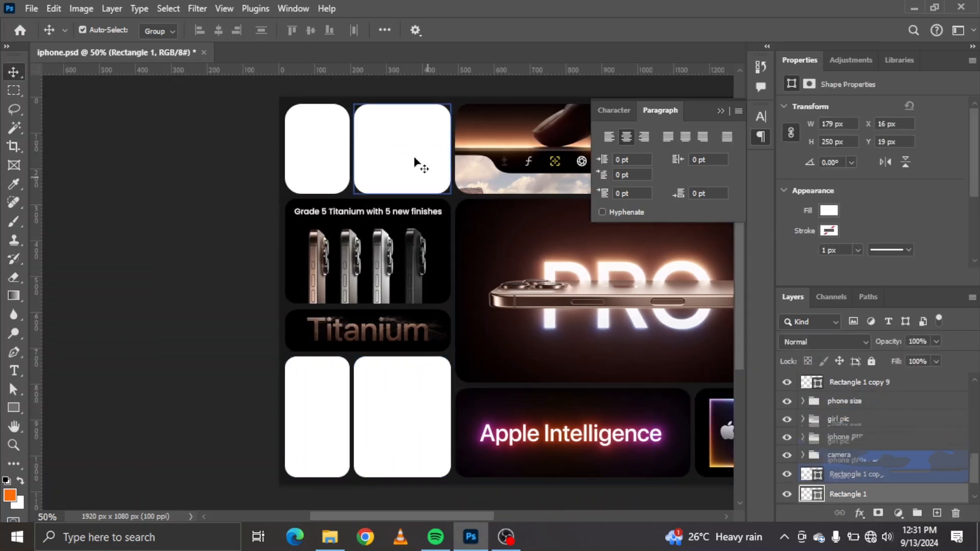
{"action": "left_click", "coordinate": [415, 164]}
{"action": "left_click", "coordinate": [787, 474]}
{"action": "left_click", "coordinate": [787, 474]}
{"action": "left_click", "coordinate": [405, 437]}
{"action": "left_click", "coordinate": [787, 383]}
{"action": "left_click", "coordinate": [787, 383]}
{"action": "left_click", "coordinate": [329, 377]}
Examine which rectangle layers match the white tiles on the right side of the grid and what the reference shows beneath them
{"action": "scroll", "coordinate": [565, 398], "scroll_direction": "right", "scroll_amount": 10}
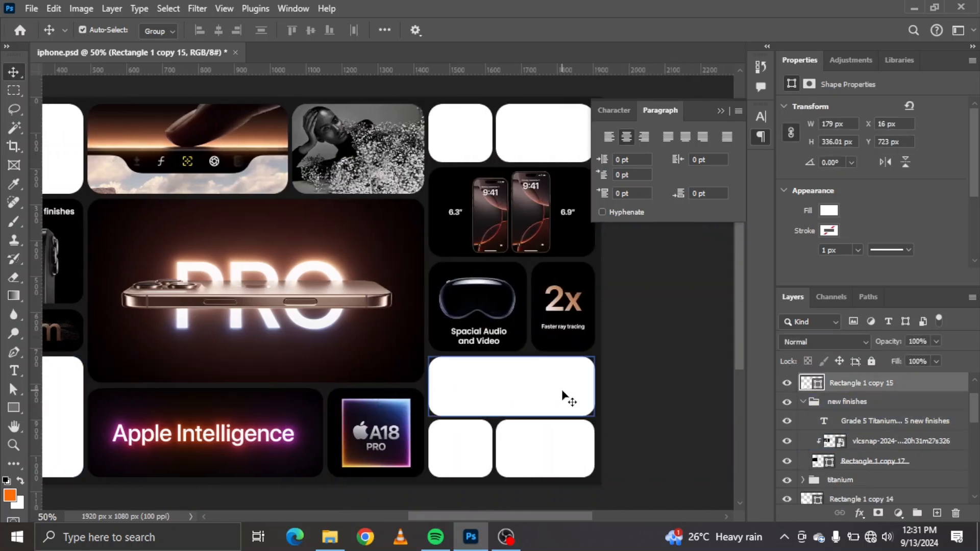
{"action": "left_click", "coordinate": [543, 136]}
{"action": "left_click", "coordinate": [466, 151]}
{"action": "left_click", "coordinate": [787, 494]}
{"action": "left_click", "coordinate": [787, 494]}
{"action": "left_click", "coordinate": [546, 401]}
{"action": "left_click", "coordinate": [786, 494]}
{"action": "left_click", "coordinate": [787, 495]}
{"action": "left_click", "coordinate": [462, 444]}
{"action": "left_click", "coordinate": [786, 419]}
{"action": "left_click", "coordinate": [787, 419]}
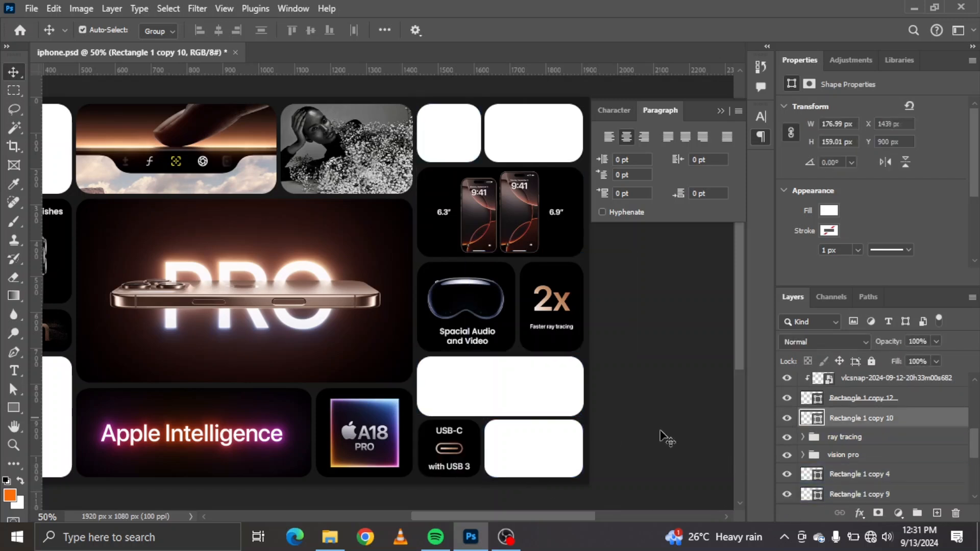
{"action": "left_click", "coordinate": [546, 445]}
{"action": "left_click", "coordinate": [787, 383]}
{"action": "left_click", "coordinate": [786, 383]}
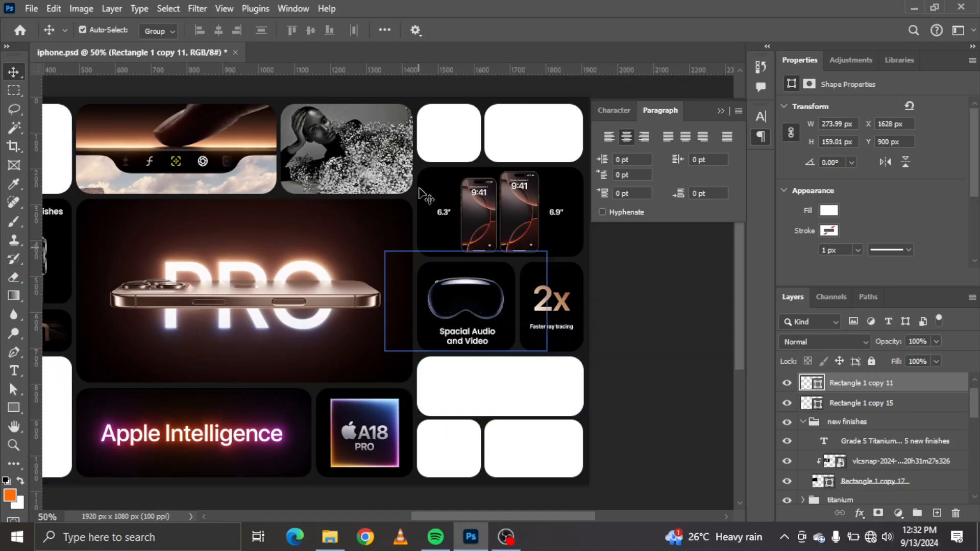
Duplicate the background reference snapshot, move the copy above Rectangle 1 copy 5 at the top of the layer stack and hide it
{"action": "scroll", "coordinate": [233, 223], "scroll_direction": "left", "scroll_amount": 2}
{"action": "left_click_drag", "start_coordinate": [546, 516], "coordinate": [496, 516]}
{"action": "key", "text": "XF86AudioLowerVolume"}
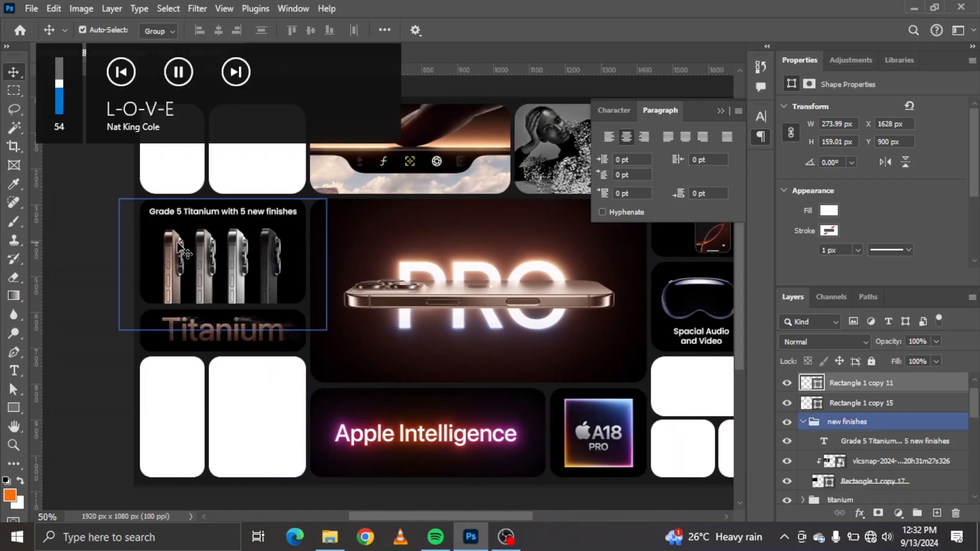
{"action": "left_click", "coordinate": [145, 199]}
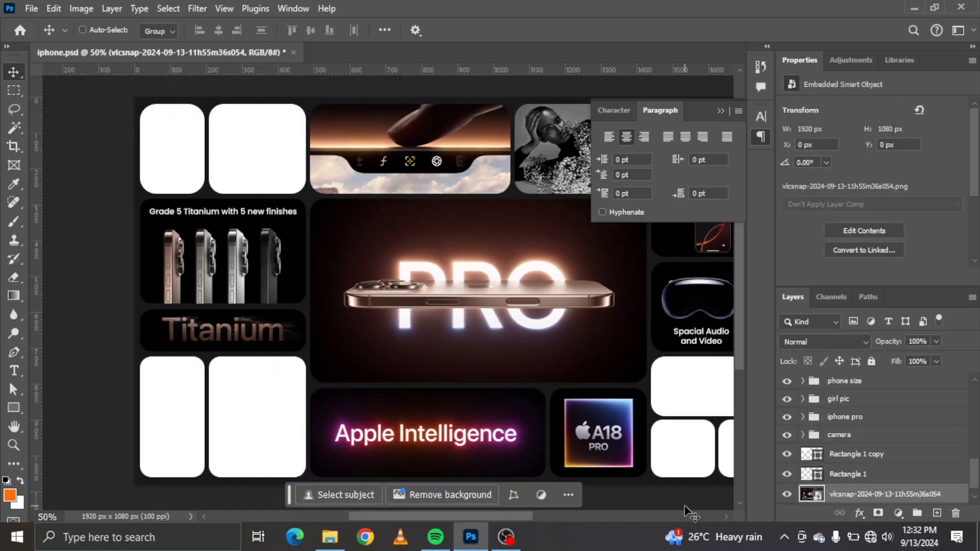
{"action": "left_click_drag", "start_coordinate": [865, 499], "coordinate": [847, 382]}
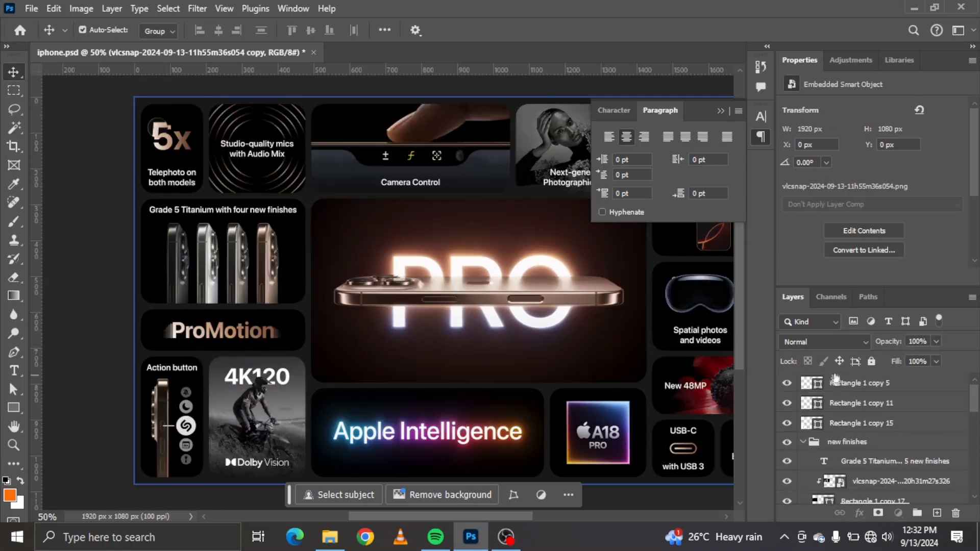
{"action": "left_click", "coordinate": [786, 384]}
Show the reference copy, clip it to Rectangle 1 copy 5 and group both layers as "ceramic shield"
{"action": "left_click", "coordinate": [850, 404]}
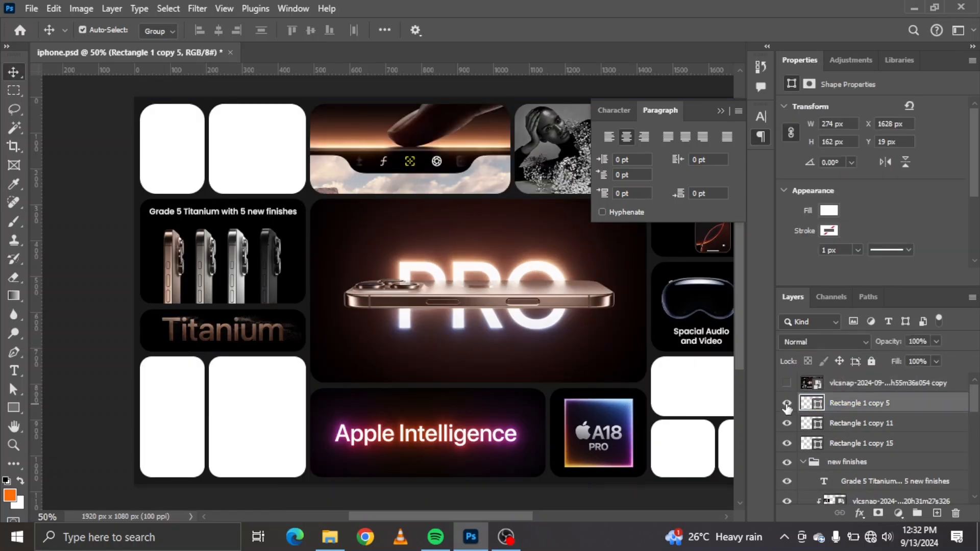
{"action": "scroll", "coordinate": [560, 388], "scroll_direction": "right", "scroll_amount": 3}
{"action": "left_click", "coordinate": [720, 111]}
{"action": "left_click_drag", "start_coordinate": [568, 515], "coordinate": [550, 515]}
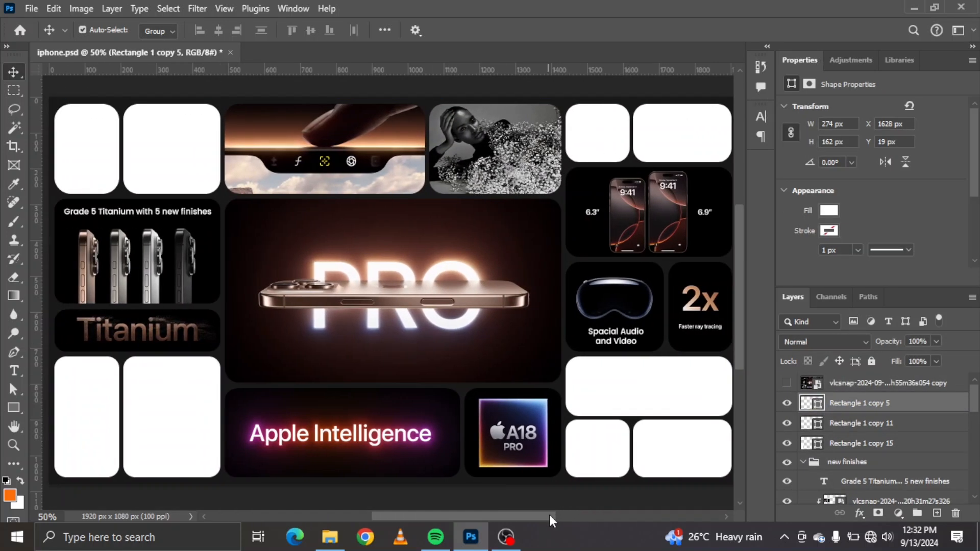
{"action": "left_click", "coordinate": [787, 404]}
{"action": "left_click", "coordinate": [787, 384]}
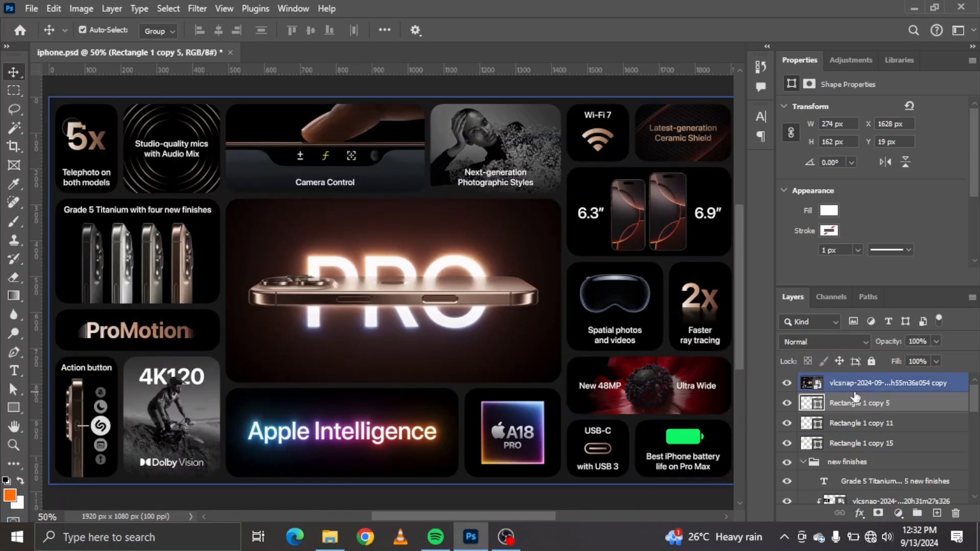
{"action": "left_click", "coordinate": [852, 393], "text": "alt"}
{"action": "left_click", "coordinate": [848, 384], "text": "shift"}
{"action": "key", "text": "ctrl+g"}
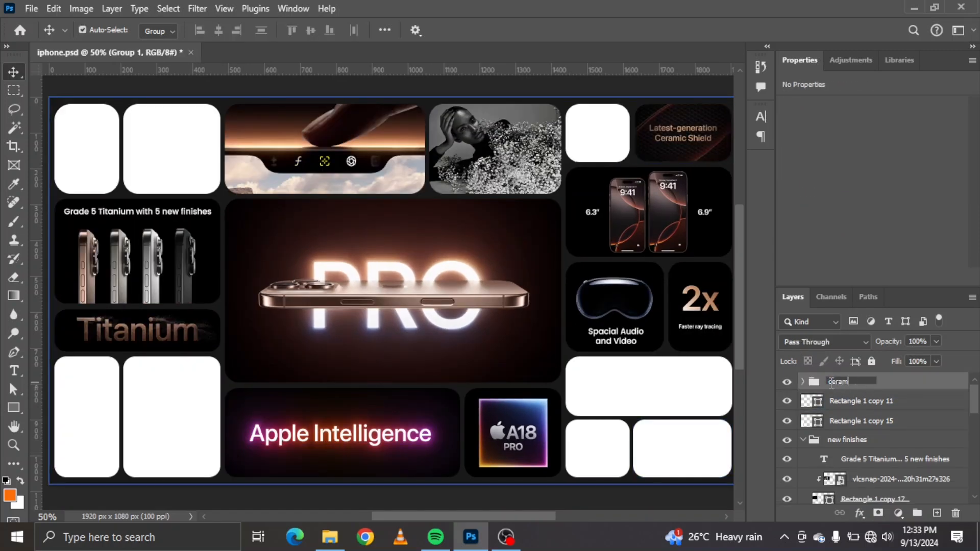
Duplicate the reference snapshot out of the ceramic shield group, place the copy above Rectangle 1 copy 11 and hide it
{"action": "left_click", "coordinate": [803, 382]}
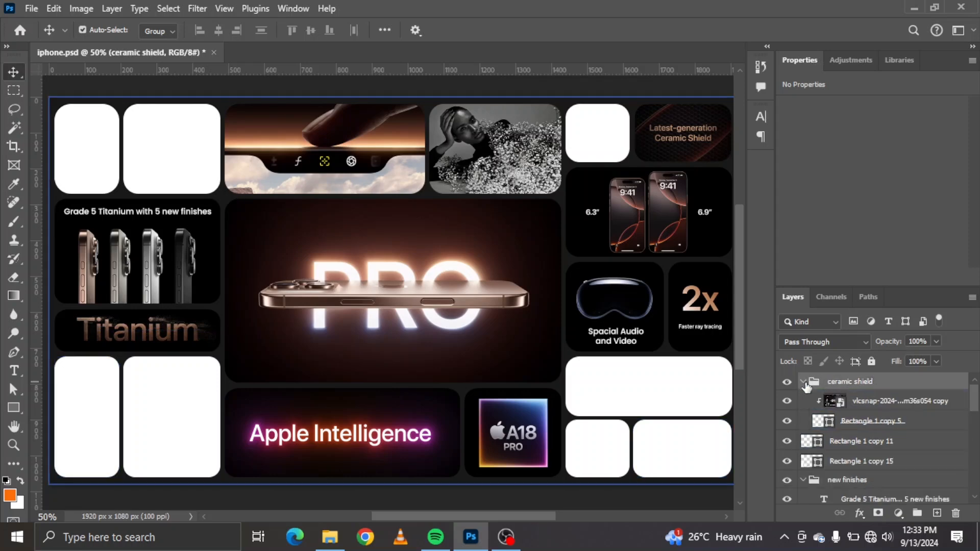
{"action": "left_click", "coordinate": [862, 405]}
{"action": "key", "text": "ctrl+j"}
{"action": "left_click_drag", "start_coordinate": [863, 404], "coordinate": [858, 454]}
{"action": "left_click", "coordinate": [803, 382]}
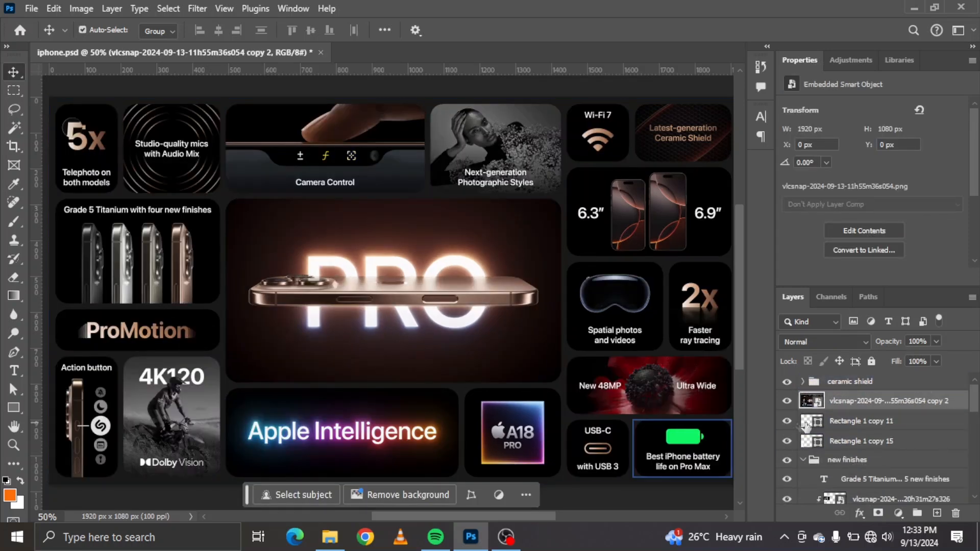
{"action": "left_click", "coordinate": [787, 401]}
{"action": "left_click", "coordinate": [787, 422]}
{"action": "left_click", "coordinate": [787, 422]}
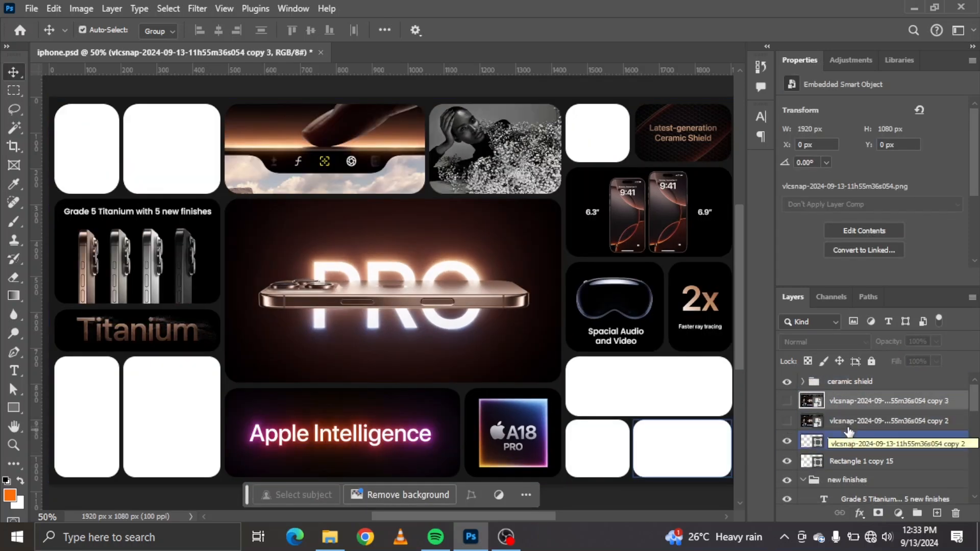
Clip the lower hidden reference copy to Rectangle 1 copy 11, make it visible and group both layers as "battery"
{"action": "left_click_drag", "start_coordinate": [849, 433], "coordinate": [844, 429]}
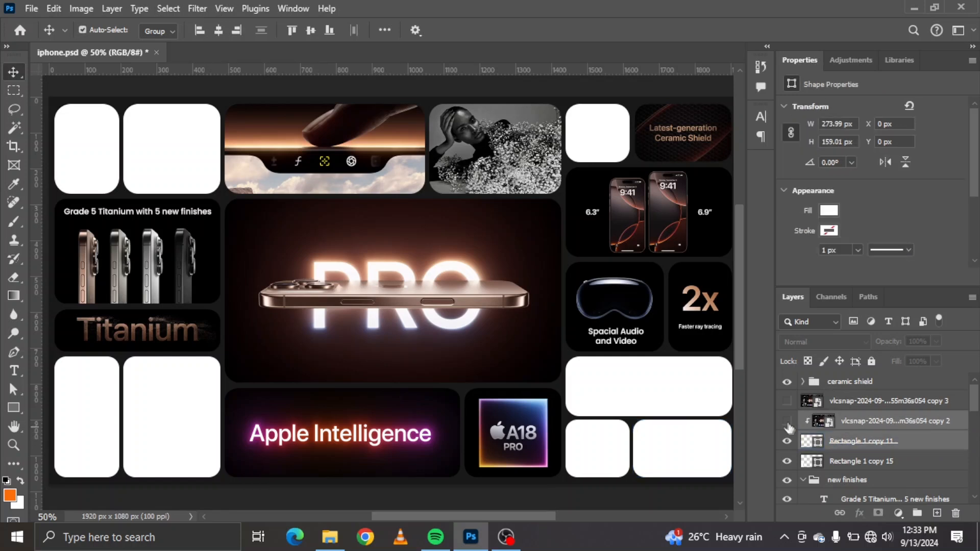
{"action": "left_click", "coordinate": [787, 421]}
{"action": "key", "text": "ctrl+g"}
{"action": "left_click", "coordinate": [836, 419]}
{"action": "type", "text": "battery"}
Duplicate the spare reference layer, clip the lower one visibly to Rectangle 1 copy 15 and group both as "action button"
{"action": "left_click", "coordinate": [882, 440]}
{"action": "left_click_drag", "start_coordinate": [861, 430], "coordinate": [858, 432]}
{"action": "left_click", "coordinate": [788, 440]}
{"action": "left_click", "coordinate": [788, 440]}
{"action": "key", "text": "ctrl+j"}
{"action": "left_click", "coordinate": [851, 440]}
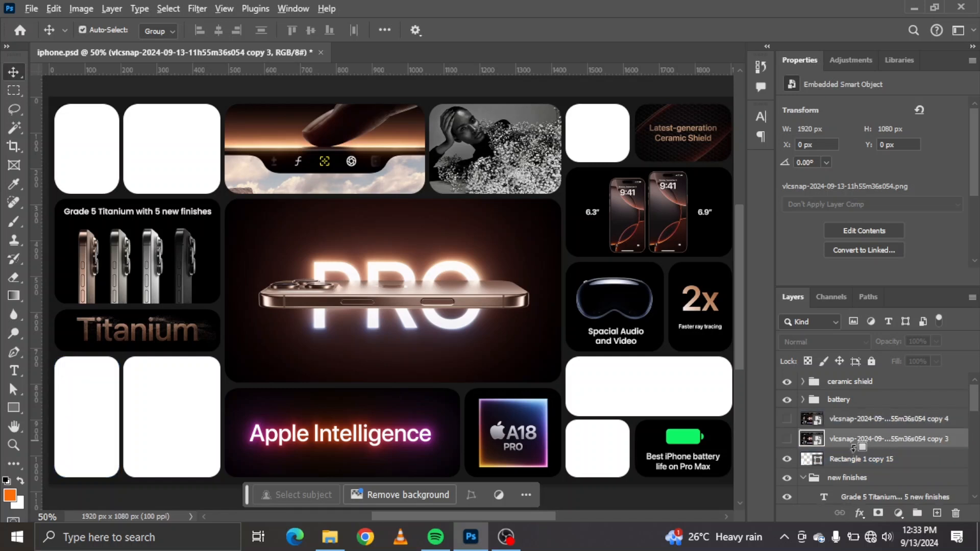
{"action": "left_click", "coordinate": [788, 439]}
{"action": "left_click", "coordinate": [856, 462], "text": "shift"}
{"action": "key", "text": "ctrl+g"}
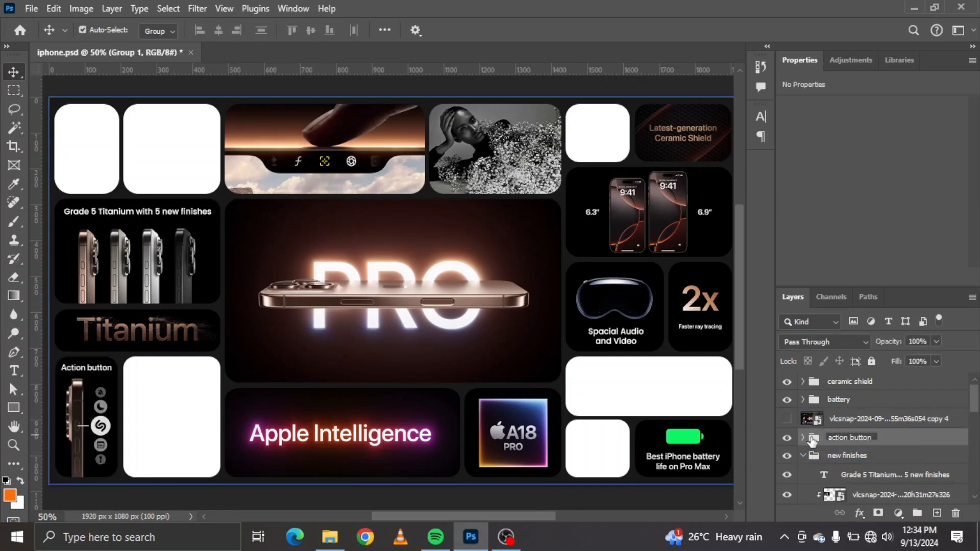
Move the hidden spare reference layer below the titanium group, directly above Rectangle 1 copy 14, and duplicate it
{"action": "left_click", "coordinate": [802, 456]}
{"action": "left_click_drag", "start_coordinate": [838, 418], "coordinate": [835, 483]}
{"action": "left_click", "coordinate": [788, 494]}
{"action": "left_click", "coordinate": [788, 493]}
{"action": "scroll", "coordinate": [864, 470], "scroll_direction": "down", "scroll_amount": 3}
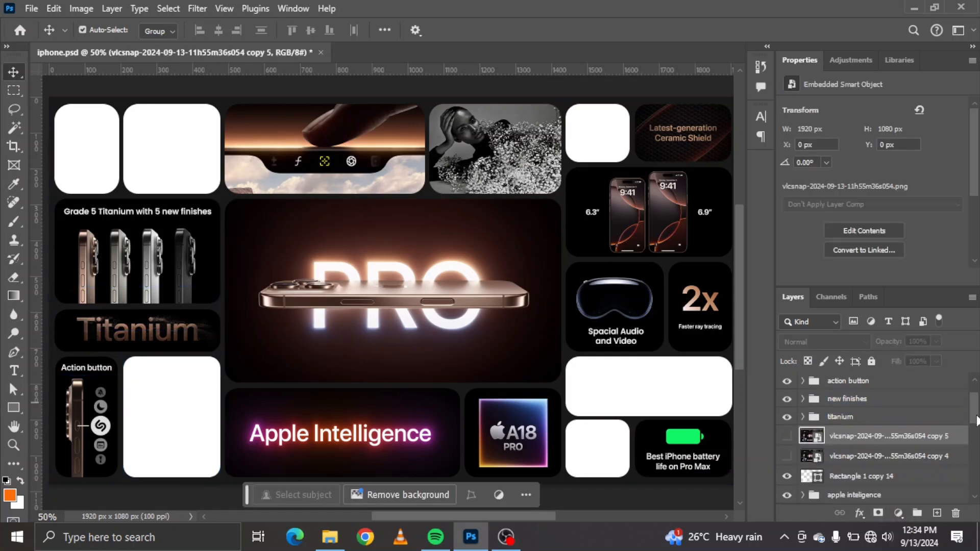
Clip the lower reference copy to Rectangle 1 copy 14, make it visible and group the two layers
{"action": "left_click", "coordinate": [836, 438], "text": "alt"}
{"action": "left_click", "coordinate": [852, 432]}
{"action": "left_click", "coordinate": [853, 449], "text": "shift"}
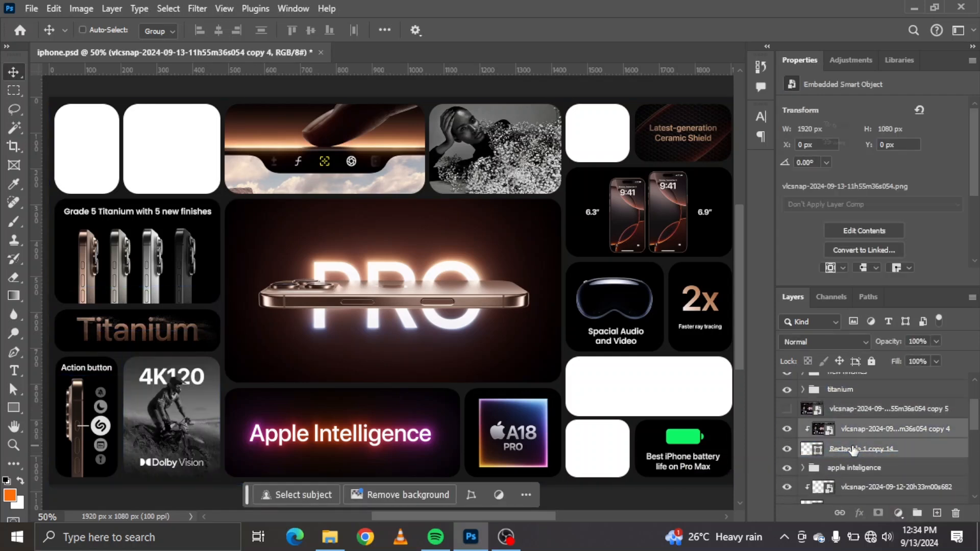
{"action": "key", "text": "ctrl+g"}
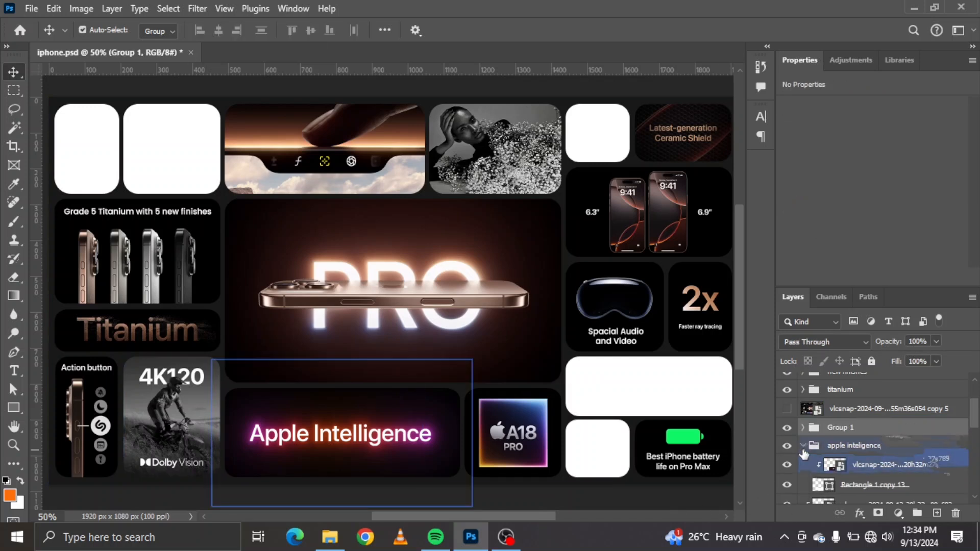
Group the A18 Pro chip image with its tile, Rectangle 1 copy 12, as "a18"
{"action": "left_click", "coordinate": [870, 485]}
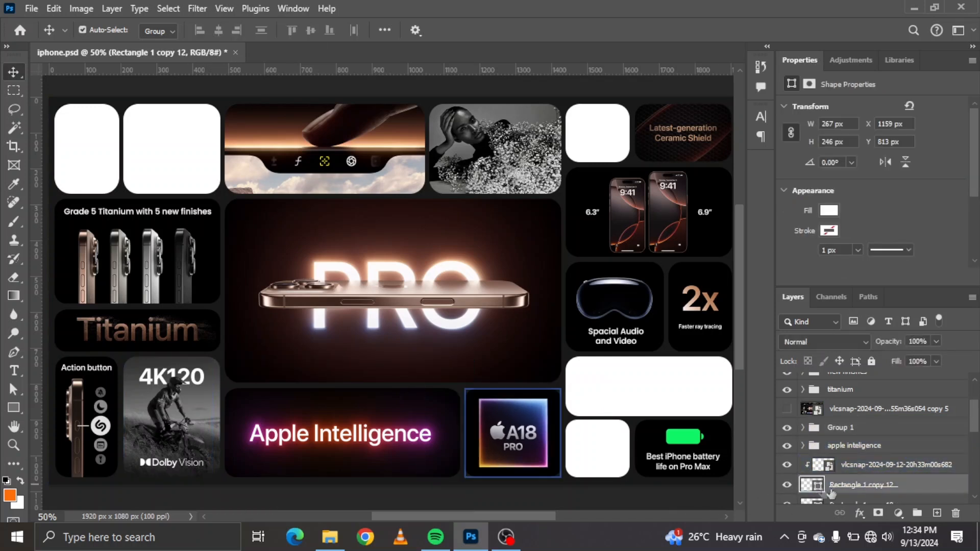
{"action": "left_click", "coordinate": [848, 465], "text": "shift"}
{"action": "key", "text": "ctrl+g"}
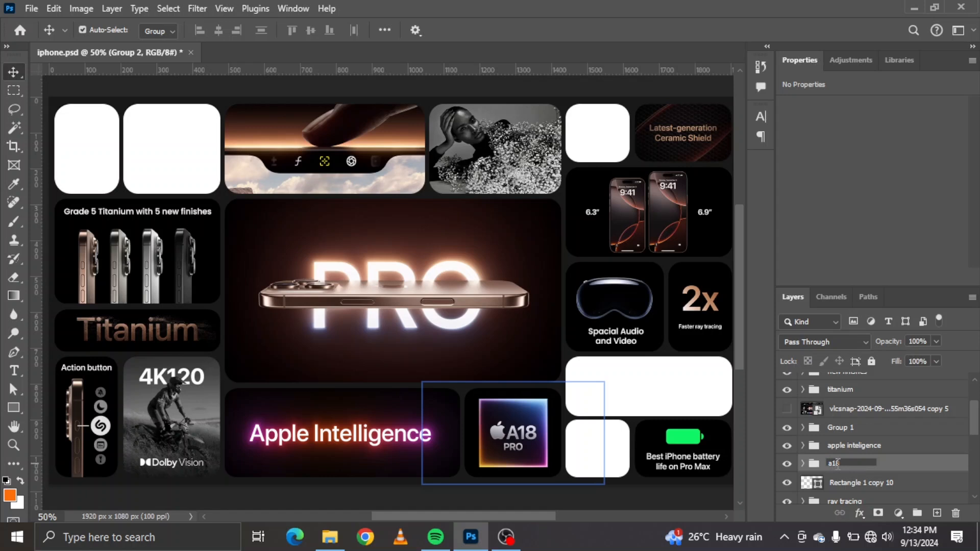
Move the spare reference layer above Rectangle 1 copy 10, duplicate it, clip the lower one visibly to that tile and group both as "usb c"
{"action": "left_click_drag", "start_coordinate": [847, 477], "coordinate": [842, 480]}
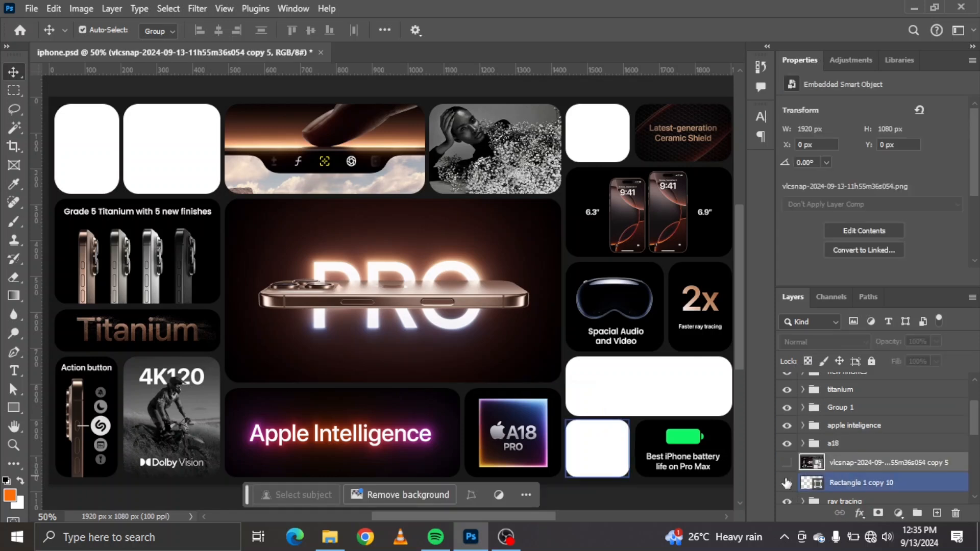
{"action": "left_click", "coordinate": [838, 488]}
{"action": "left_click", "coordinate": [841, 493], "text": "alt"}
{"action": "scroll", "coordinate": [839, 497], "scroll_direction": "down", "scroll_amount": 2}
{"action": "left_click", "coordinate": [788, 448]}
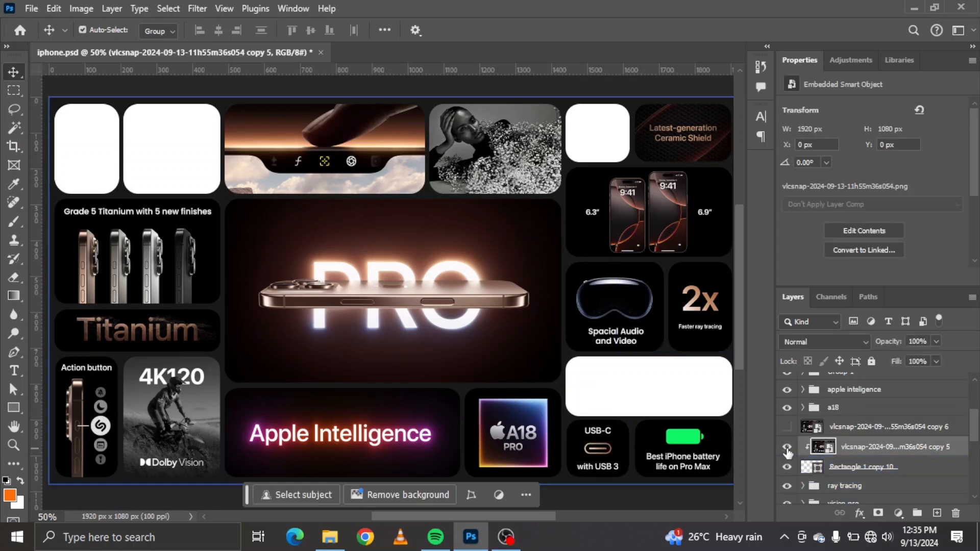
{"action": "left_click", "coordinate": [845, 468], "text": "shift"}
{"action": "key", "text": "ctrl+g"}
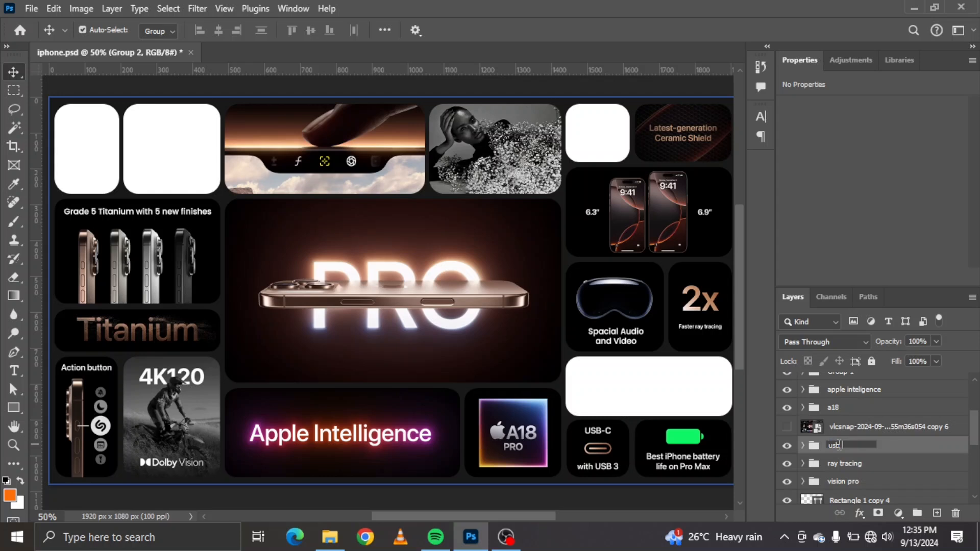
Move the hidden spare reference layer directly above Rectangle 1 copy 4, duplicate it, and clip the lower copy visibly to that tile
{"action": "left_click_drag", "start_coordinate": [865, 429], "coordinate": [866, 492]}
{"action": "scroll", "coordinate": [858, 494], "scroll_direction": "down", "scroll_amount": 1}
{"action": "left_click", "coordinate": [789, 486]}
{"action": "left_click", "coordinate": [789, 486]}
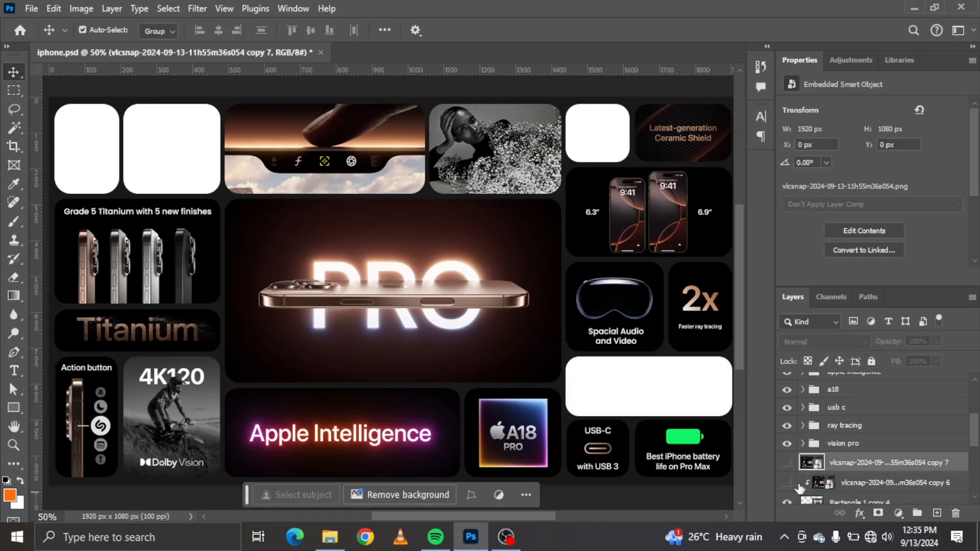
{"action": "left_click", "coordinate": [788, 482]}
Group the clipped Wi-Fi 7 image with its tile, Rectangle 1 copy 4, and name the group "wifi 7"
{"action": "left_click", "coordinate": [878, 483]}
{"action": "left_click", "coordinate": [857, 502], "text": "shift"}
{"action": "key", "text": "ctrl+g"}
{"action": "double_click", "coordinate": [840, 481]}
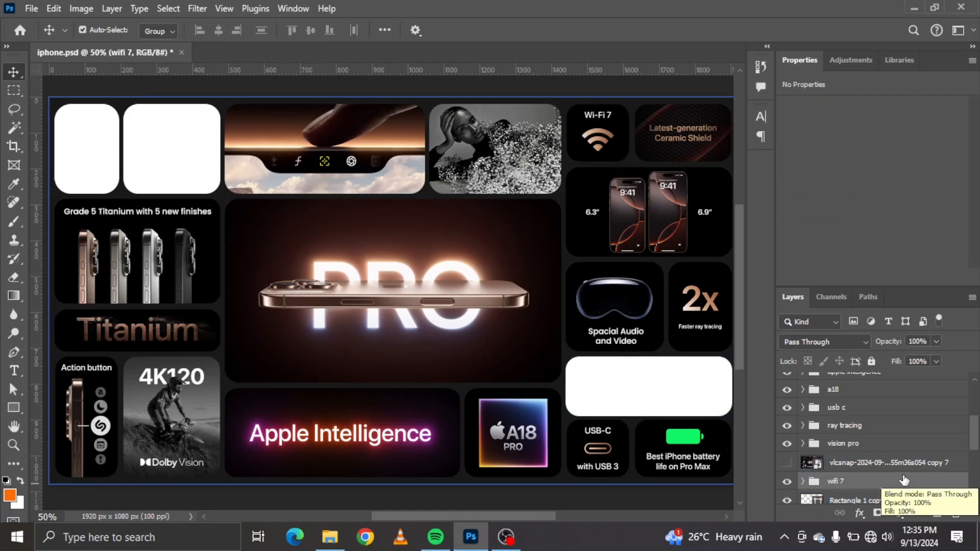
Move the spare reference layer directly above Rectangle 1 copy 9, duplicate it, and clip the lower copy visibly to that tile
{"action": "left_click_drag", "start_coordinate": [878, 464], "coordinate": [871, 491]}
{"action": "scroll", "coordinate": [868, 480], "scroll_direction": "down", "scroll_amount": 2}
{"action": "key", "text": "ctrl+j"}
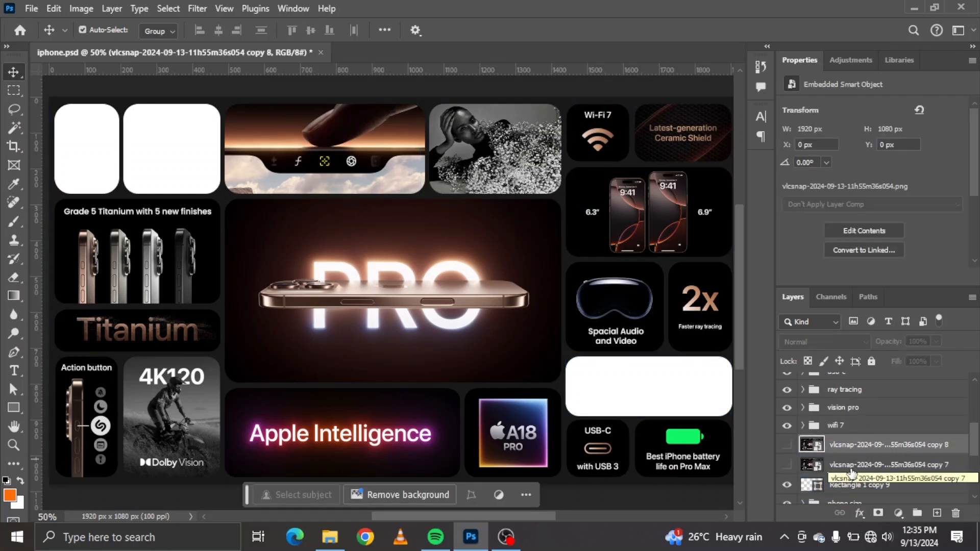
{"action": "left_click", "coordinate": [850, 470]}
{"action": "left_click", "coordinate": [852, 474], "text": "alt"}
{"action": "left_click", "coordinate": [788, 465]}
Group the 48MP Ultra Wide image with Rectangle 1 copy 9, check the group's visibility and contents, and name it "ultrawide"
{"action": "left_click", "coordinate": [858, 486], "text": "shift"}
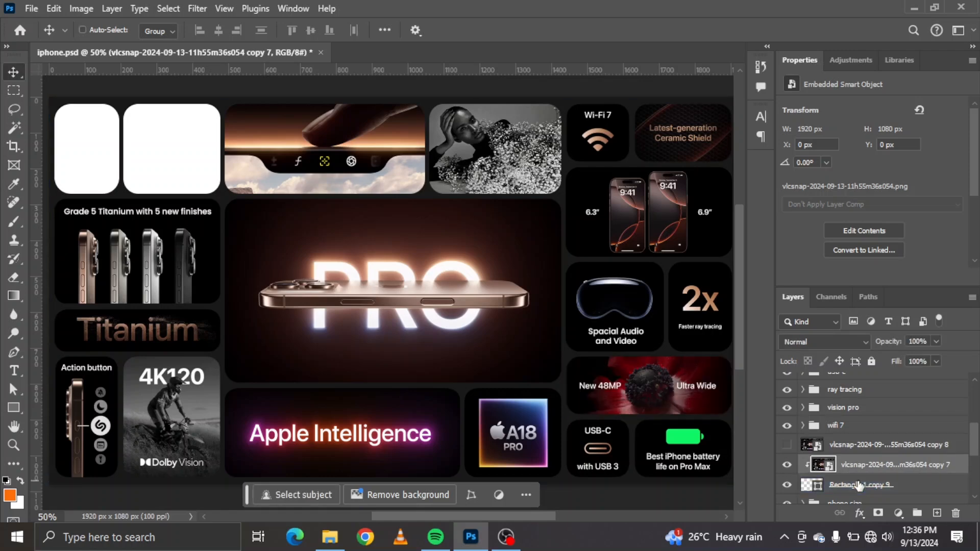
{"action": "key", "text": "ctrl+g"}
{"action": "double_click", "coordinate": [840, 463]}
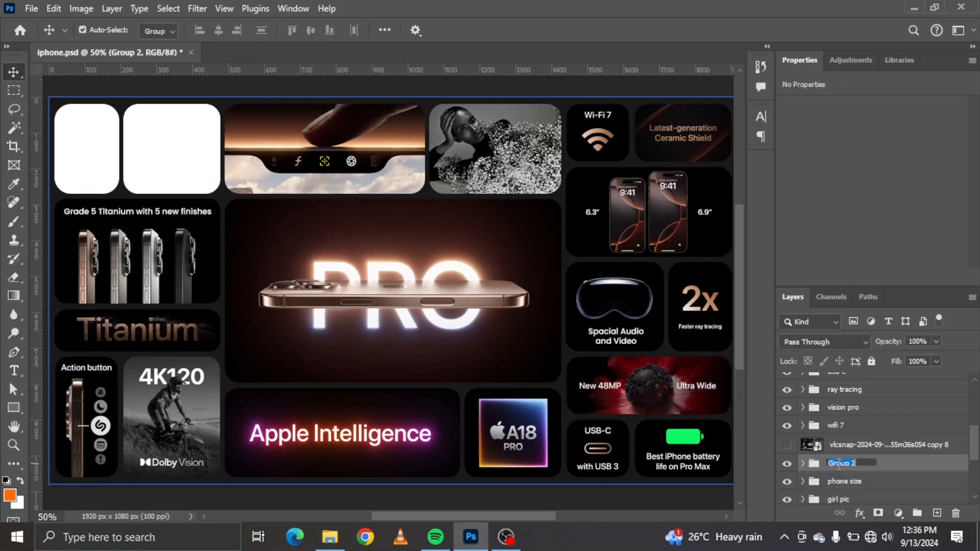
{"action": "left_click", "coordinate": [787, 465]}
{"action": "left_click", "coordinate": [787, 464]}
{"action": "left_click", "coordinate": [787, 464]}
{"action": "left_click", "coordinate": [788, 465]}
{"action": "left_click", "coordinate": [804, 464]}
{"action": "double_click", "coordinate": [843, 463]}
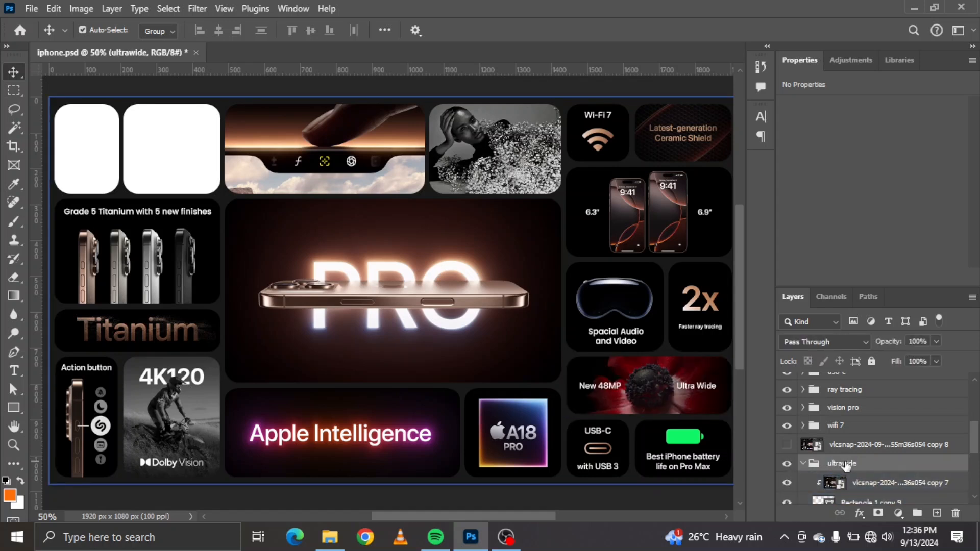
Duplicate the bottom reference layer twice, clip the upper copy to Rectangle 1 copy, and group that pair as "studio"
{"action": "left_click", "coordinate": [121, 166]}
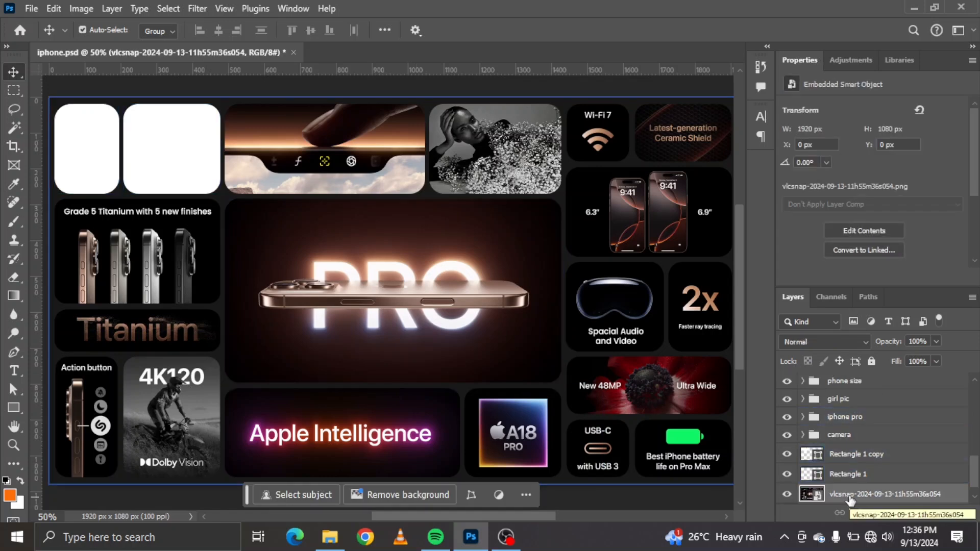
{"action": "key", "text": "ctrl+j"}
{"action": "left_click_drag", "start_coordinate": [851, 495], "coordinate": [835, 472]}
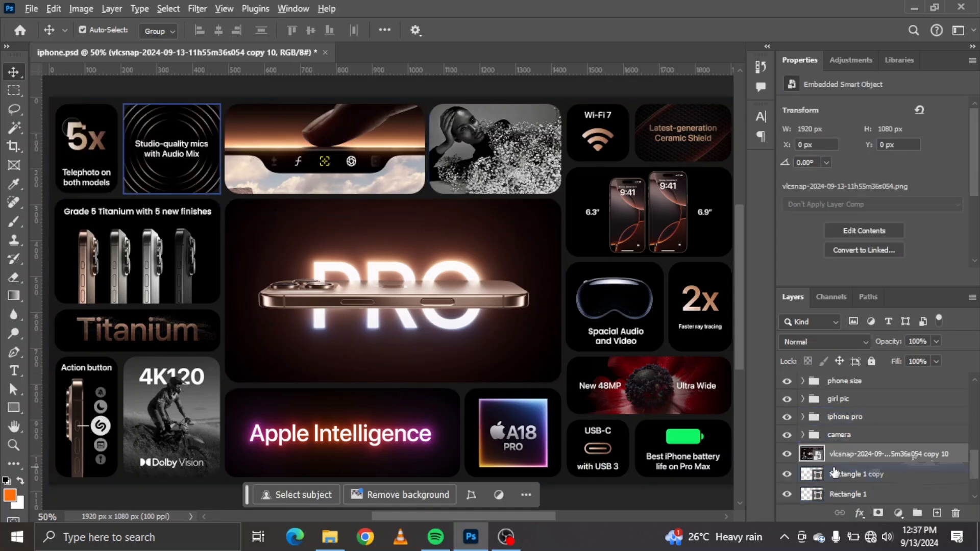
{"action": "left_click", "coordinate": [872, 464], "text": "alt"}
{"action": "left_click", "coordinate": [868, 476], "text": "shift"}
{"action": "key", "text": "ctrl+g"}
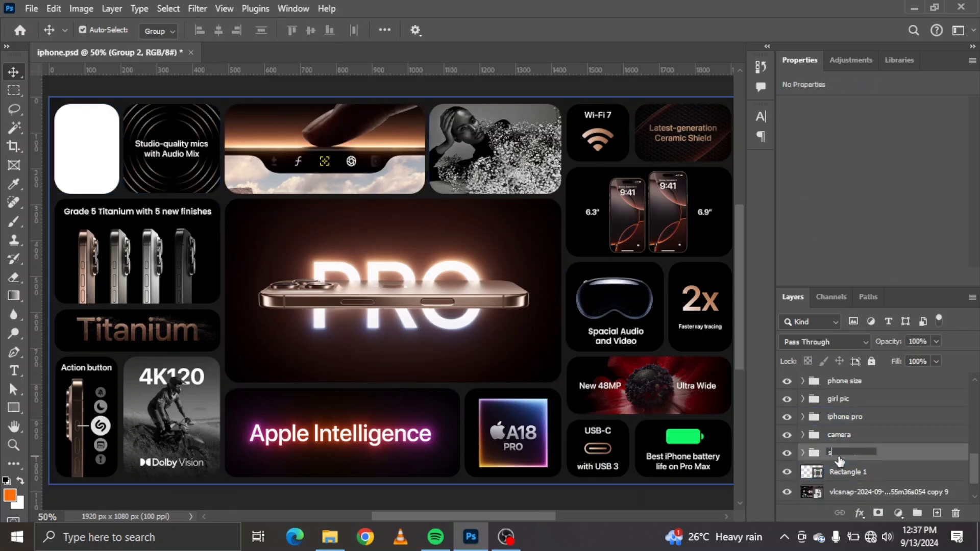
Move the remaining reference copy directly above Rectangle 1, clip it to that tile, and group the two layers
{"action": "left_click", "coordinate": [847, 491]}
{"action": "left_click_drag", "start_coordinate": [847, 492], "coordinate": [868, 468]}
{"action": "left_click", "coordinate": [867, 481], "text": "alt"}
{"action": "left_click", "coordinate": [855, 493], "text": "shift"}
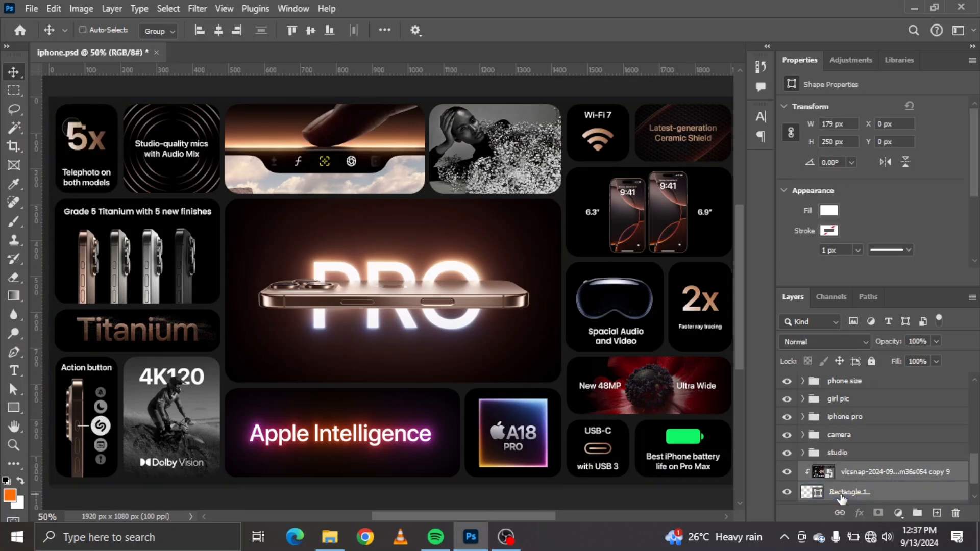
{"action": "key", "text": "ctrl+g"}
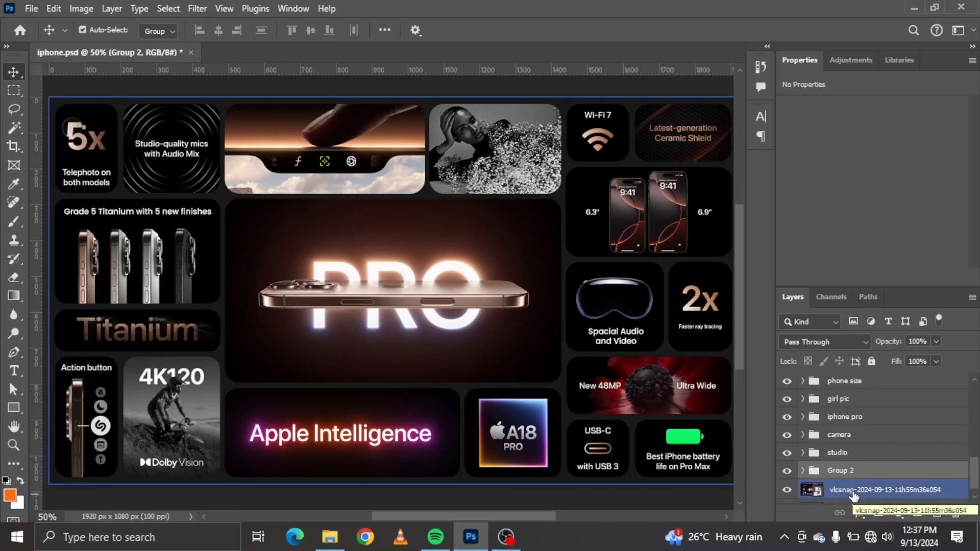